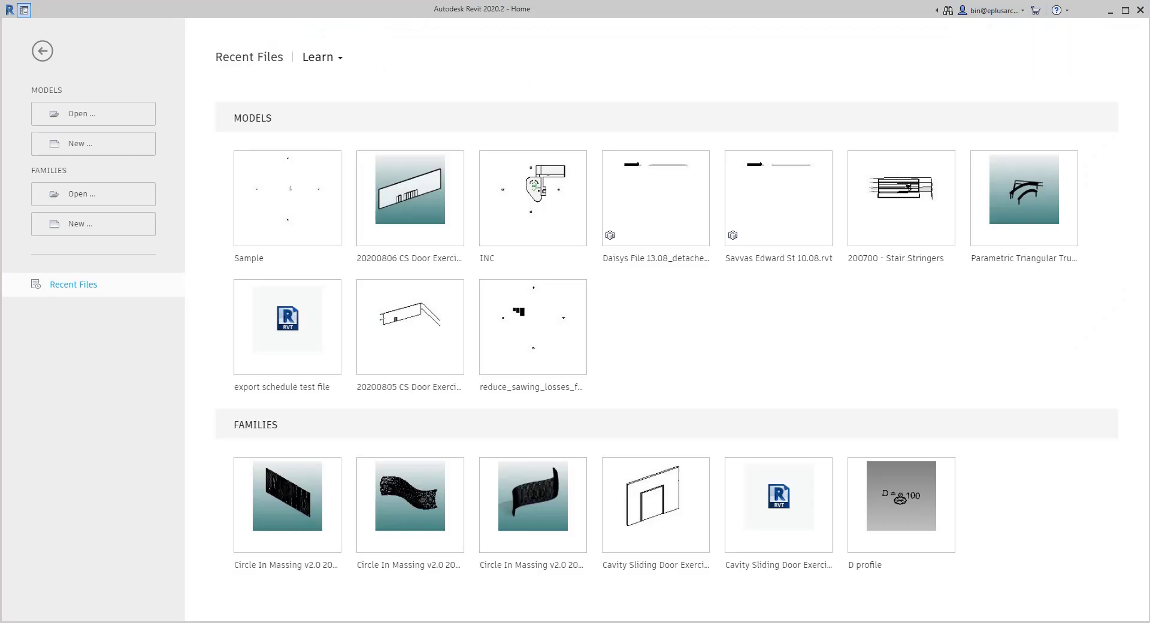
Step: Create a new project from a template selected in the New Project dialog
click(71, 148)
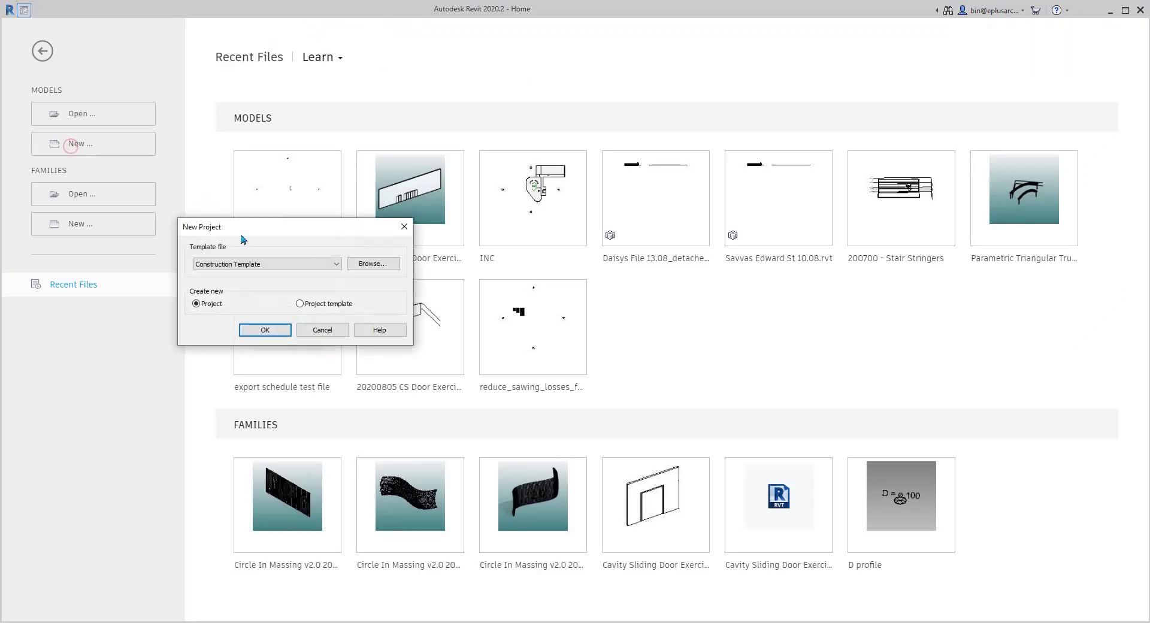
click(285, 267)
click(264, 281)
click(265, 329)
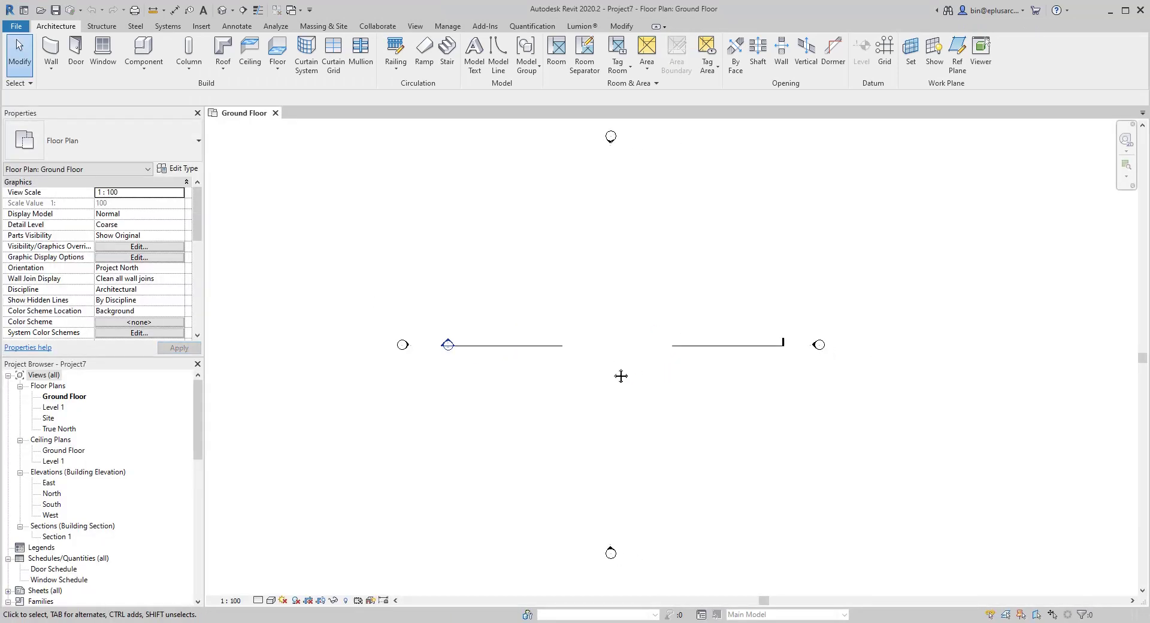
Step: Start a stair on the Ground Floor plan and draw a vertical first run 1500 wide and 2500 long, with 11 risers
scroll(621, 375, up, 2)
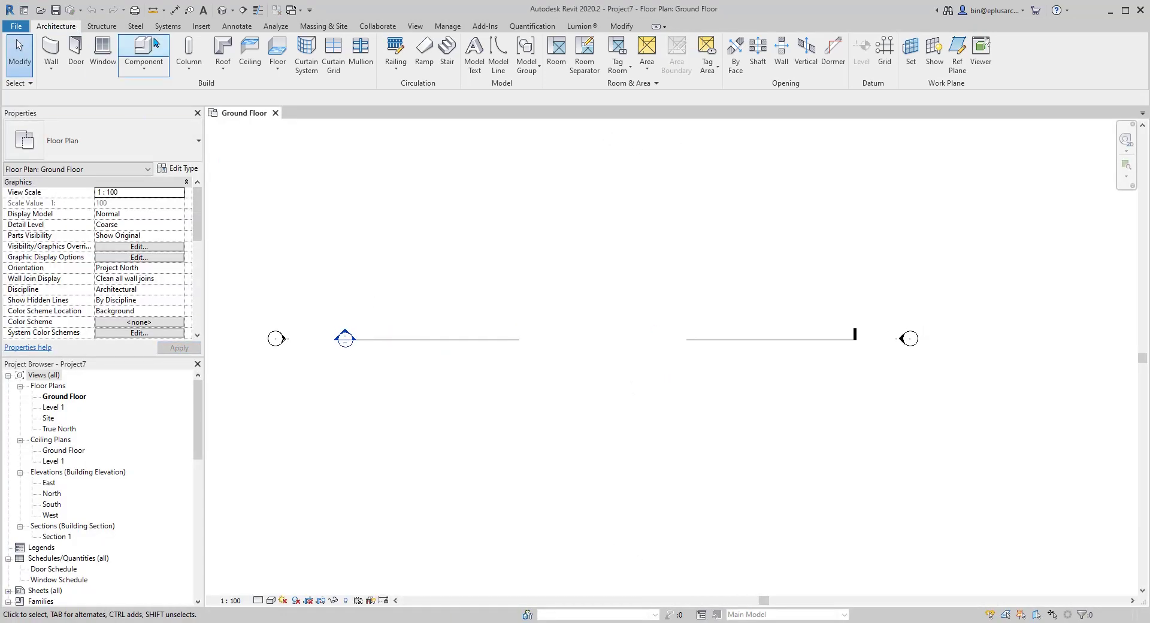
click(454, 63)
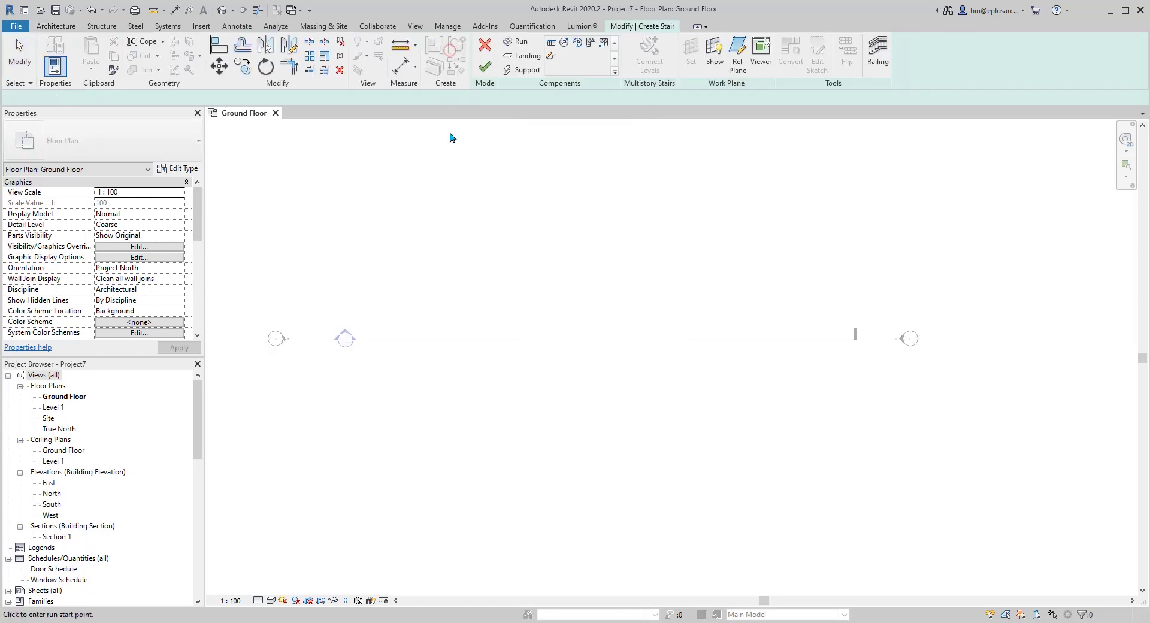
scroll(607, 387, up, 1)
scroll(607, 386, up, 3)
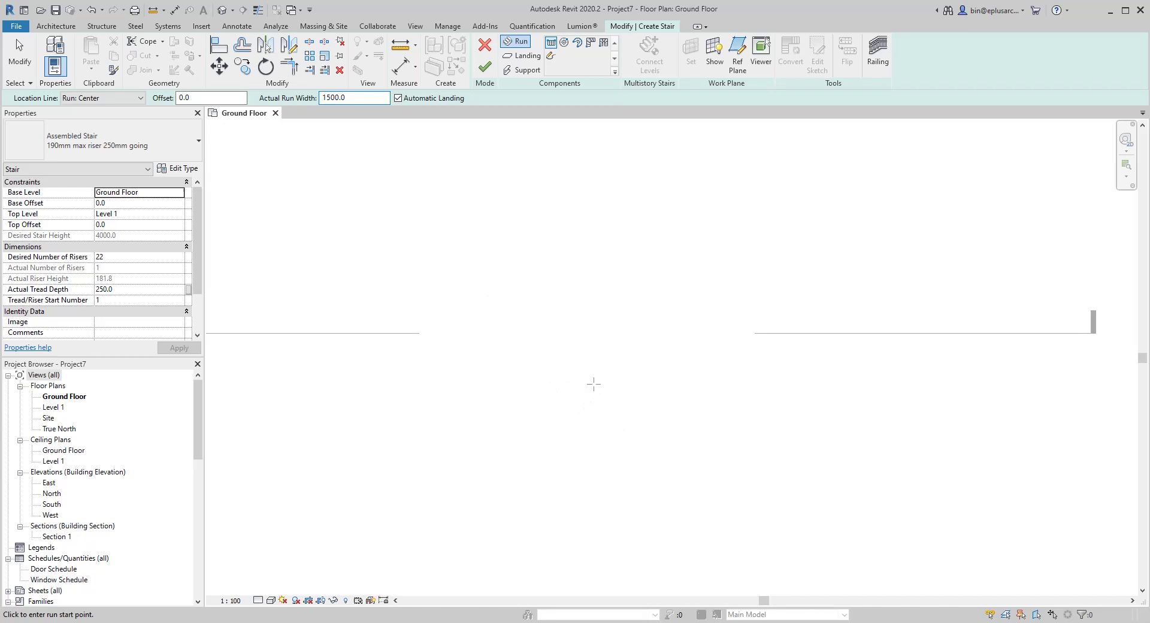
middle_drag(582, 213, 582, 367)
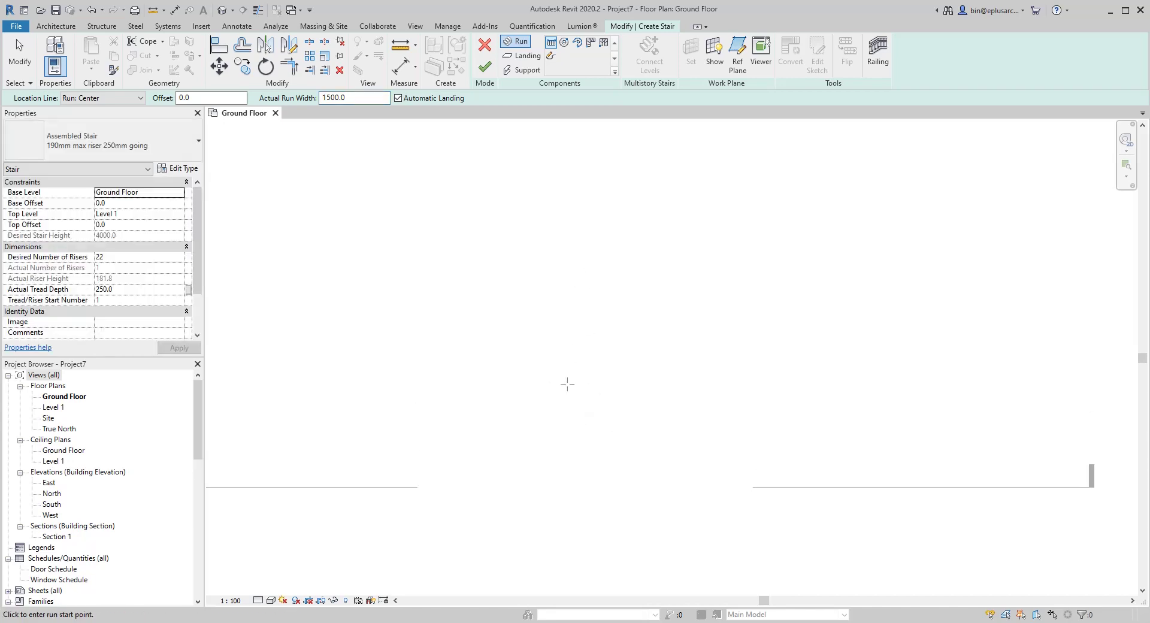
click(567, 384)
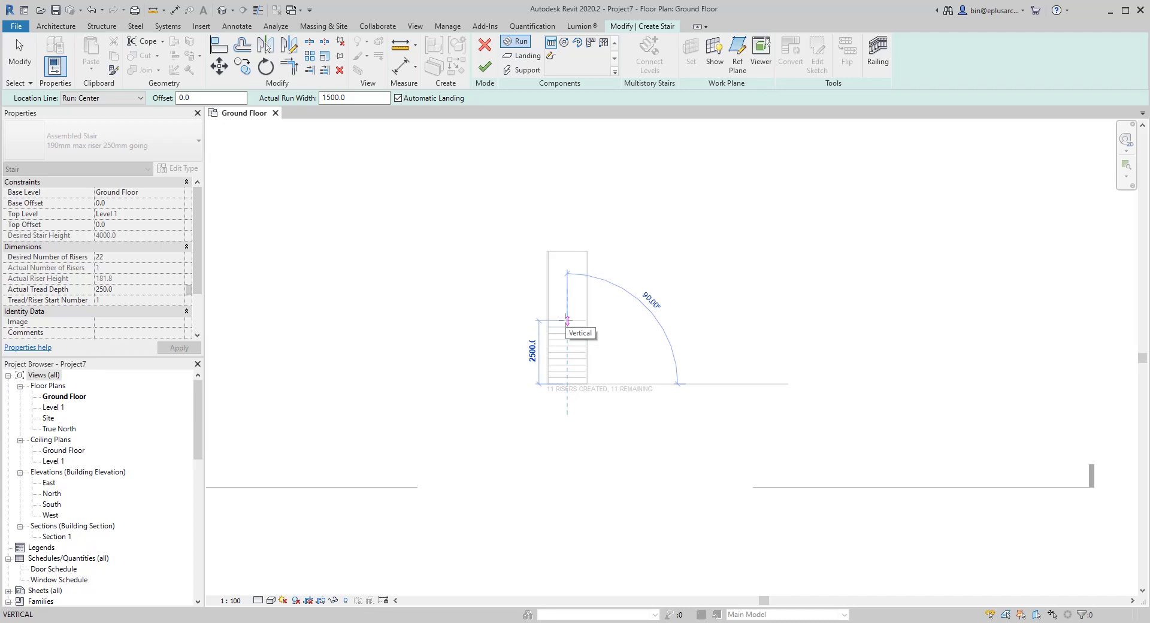
click(567, 321)
Step: Set the run width to 1000 and draw the remaining 11 risers as a 2500 long westward run, perpendicular to the first run
scroll(567, 315, up, 4)
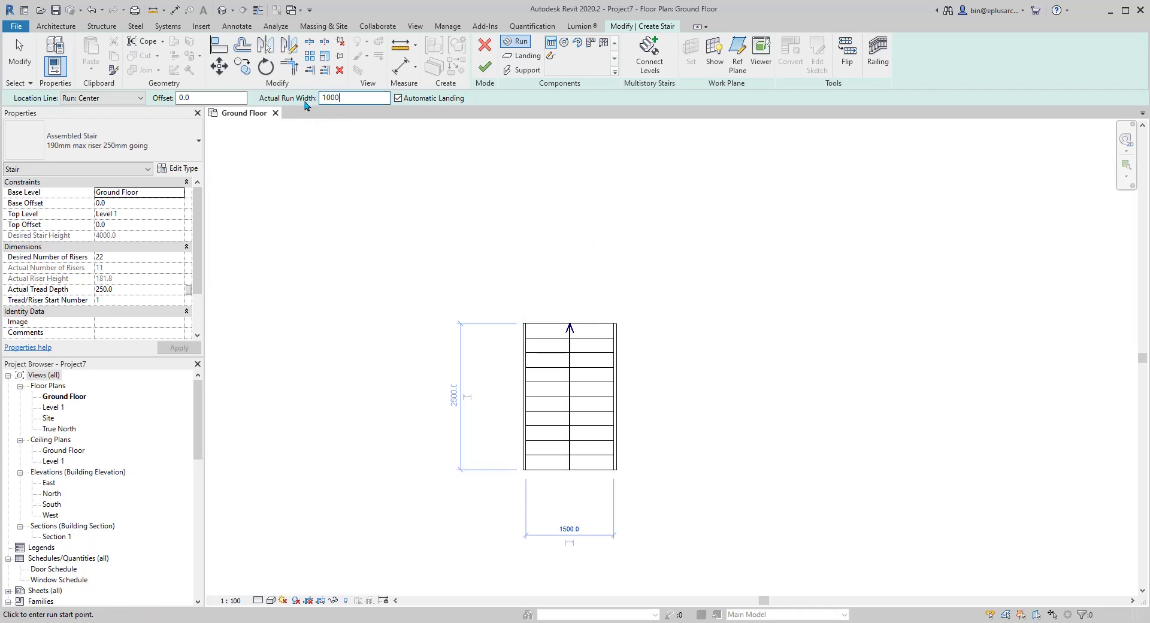
middle_drag(518, 203, 513, 273)
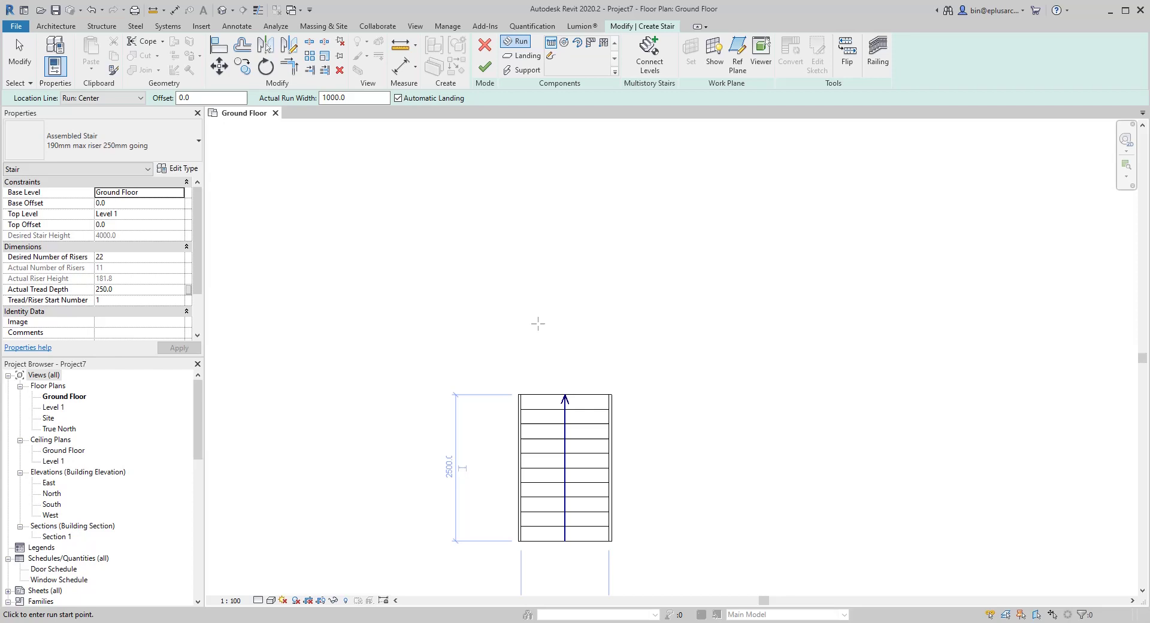
scroll(538, 324, down, 1)
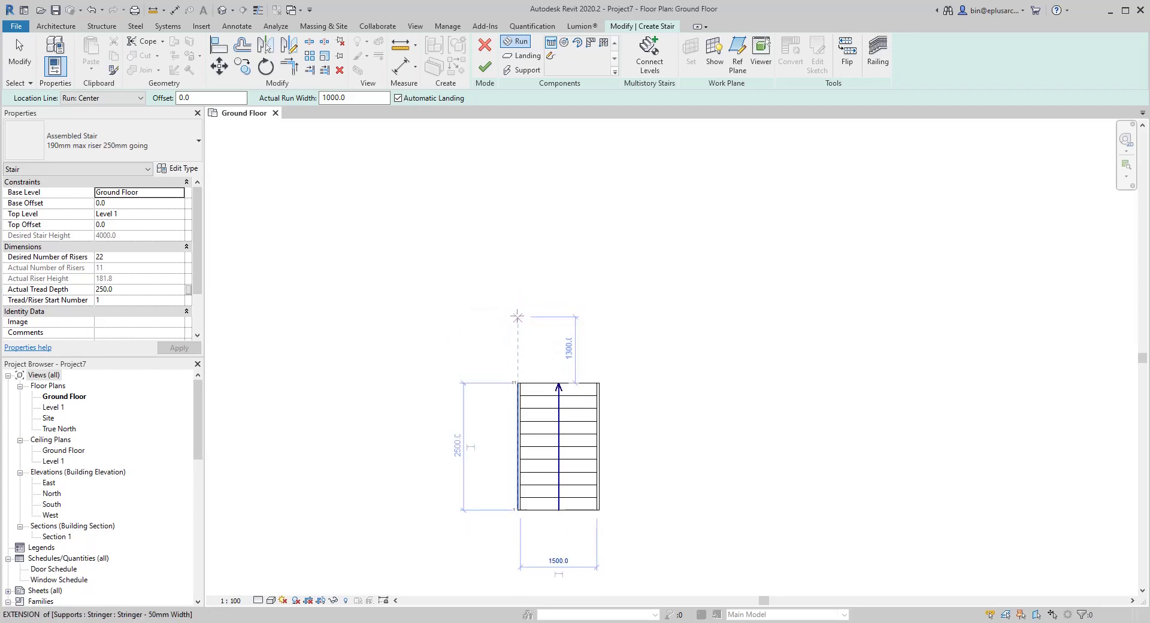
click(521, 332)
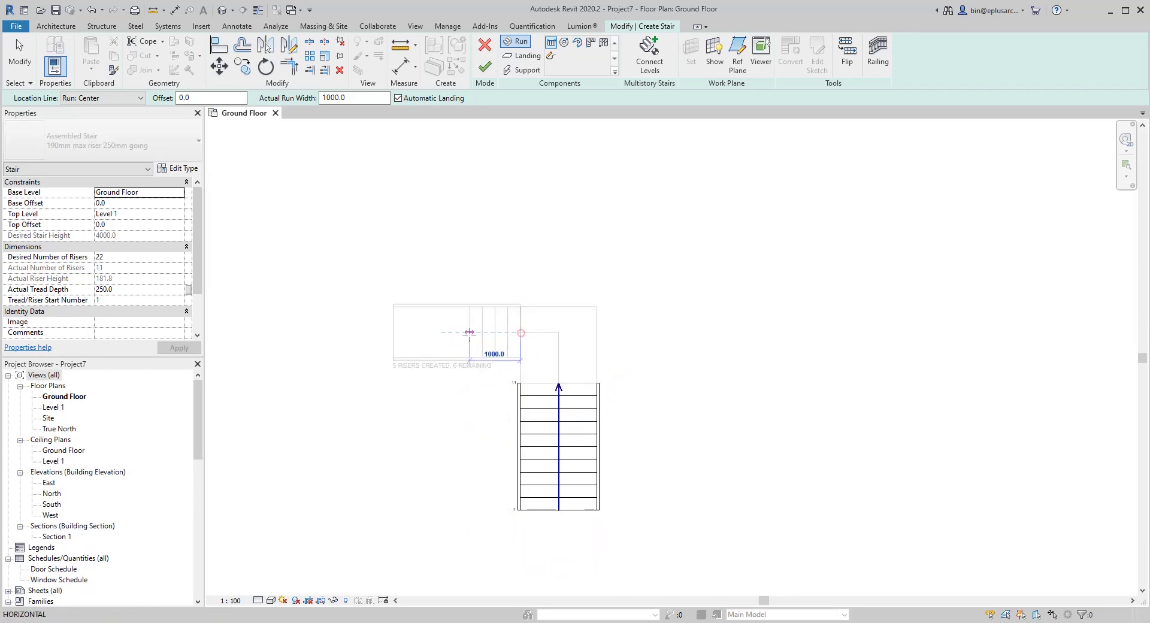
click(393, 332)
key(Escape)
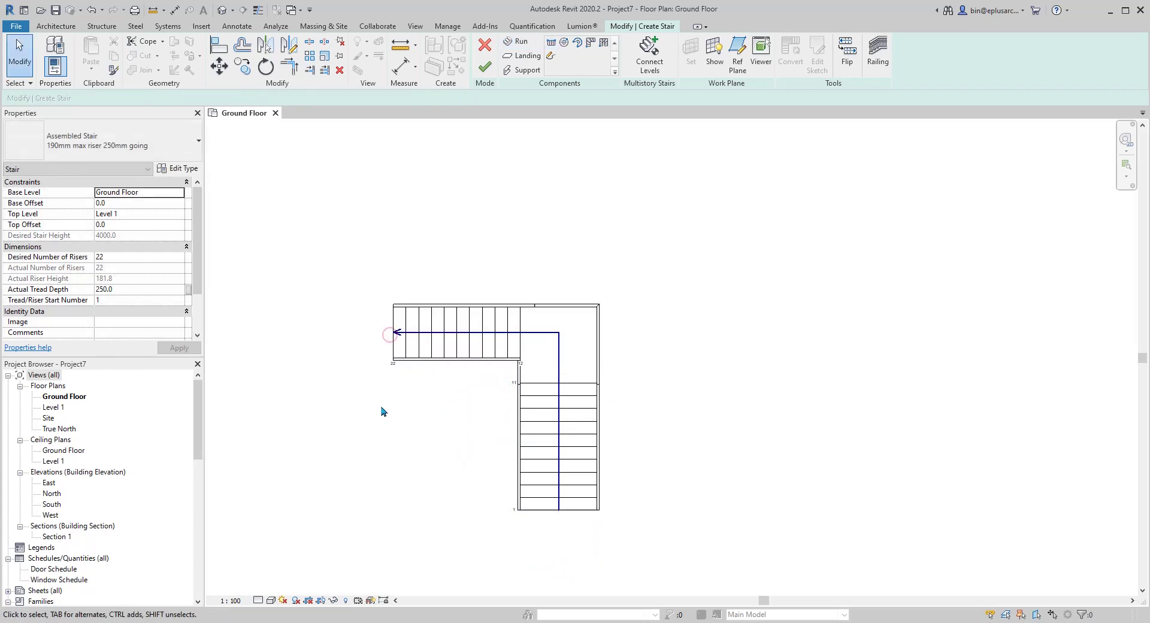
Step: Inspect the L-shaped stair with its automatic landing from several sides in the default 3D view
click(220, 9)
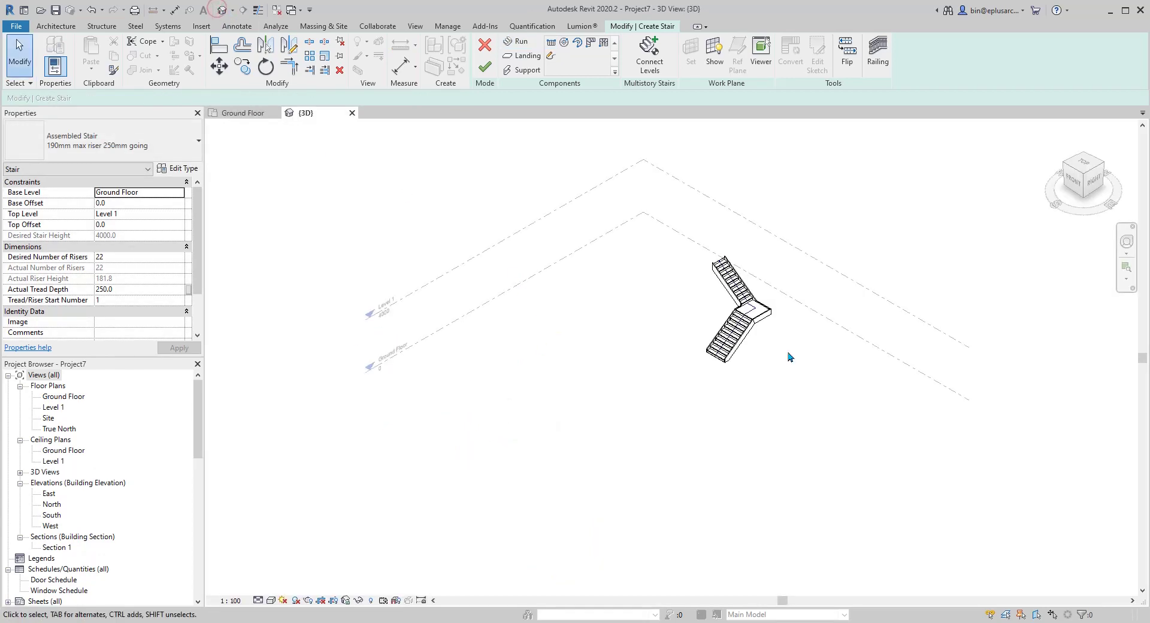
scroll(788, 357, up, 3)
shift+middle_drag(689, 306, 579, 342)
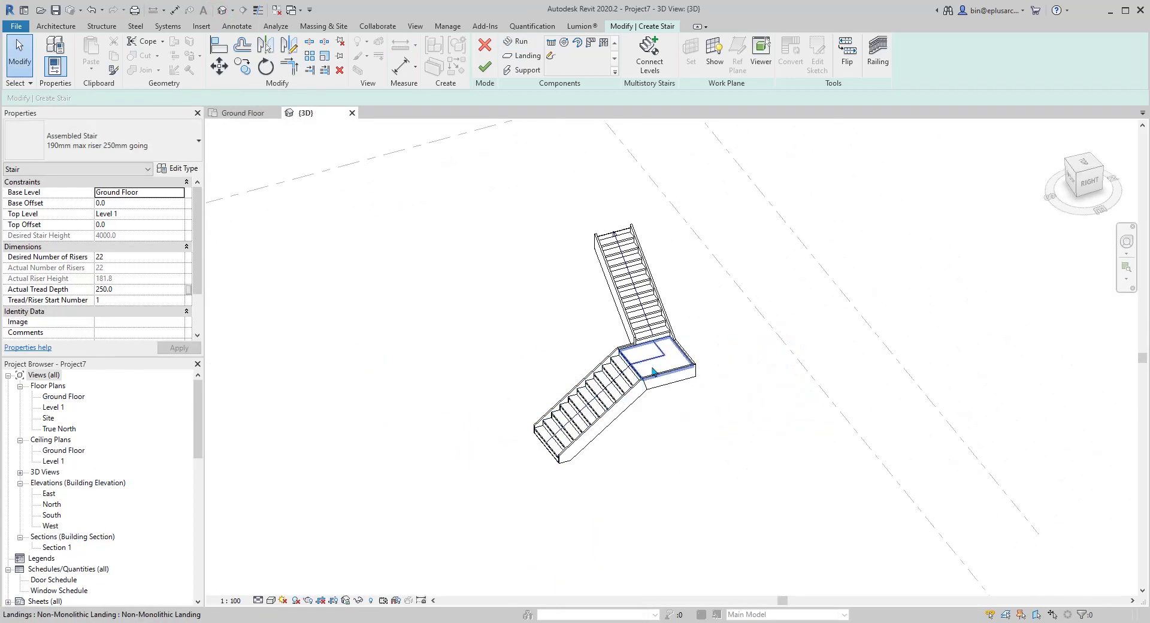
scroll(650, 357, up, 3)
shift+middle_drag(658, 370, 672, 329)
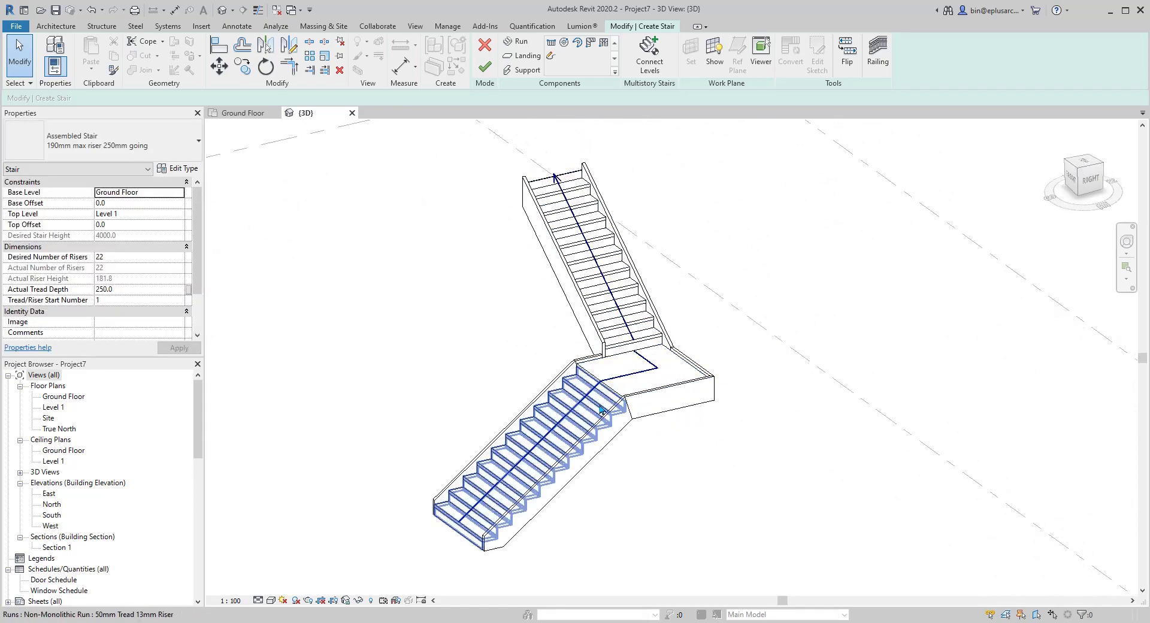
shift+middle_drag(580, 378, 521, 311)
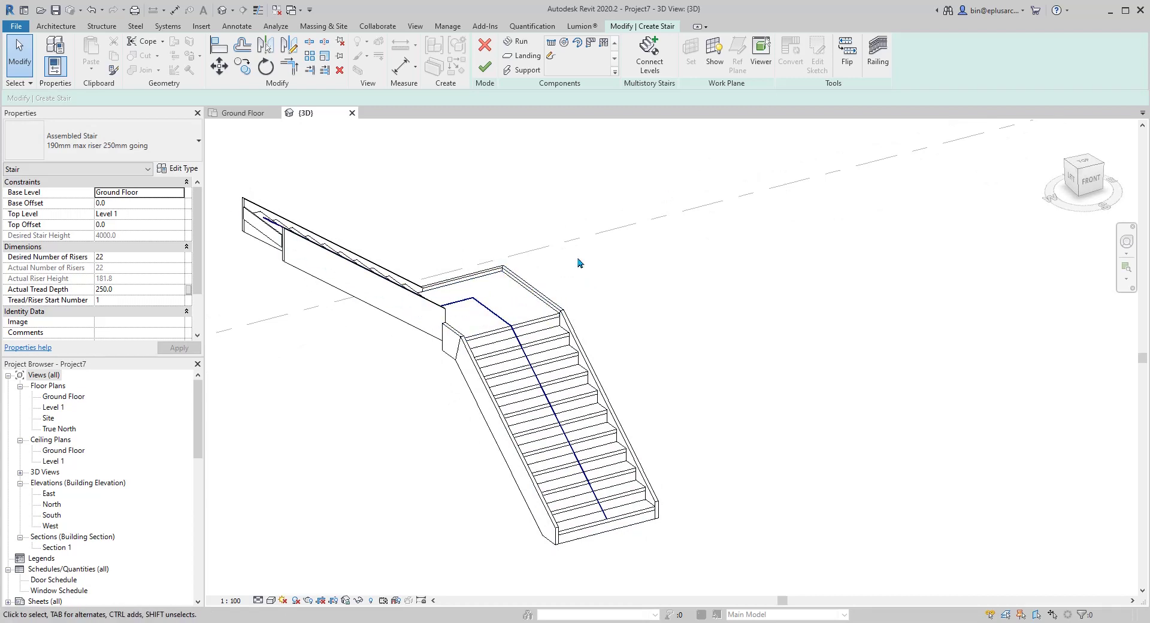
shift+middle_drag(575, 281, 478, 390)
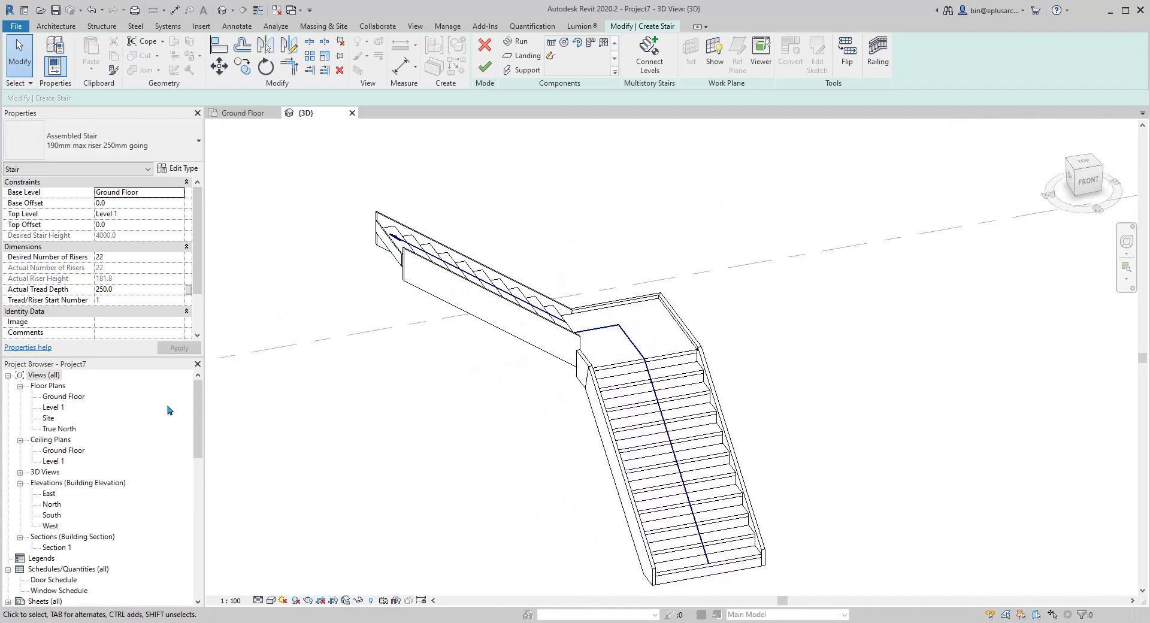
Step: On the Ground Floor plan, mirror a copy of the upper run about the centre line of the first run
double_click(65, 397)
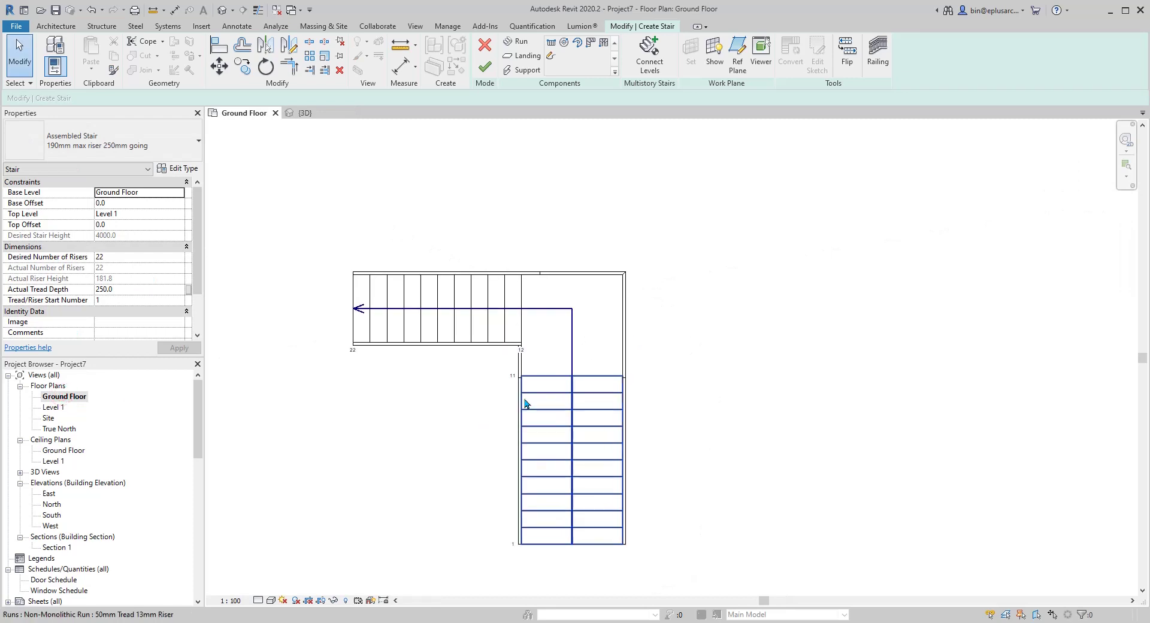
click(395, 302)
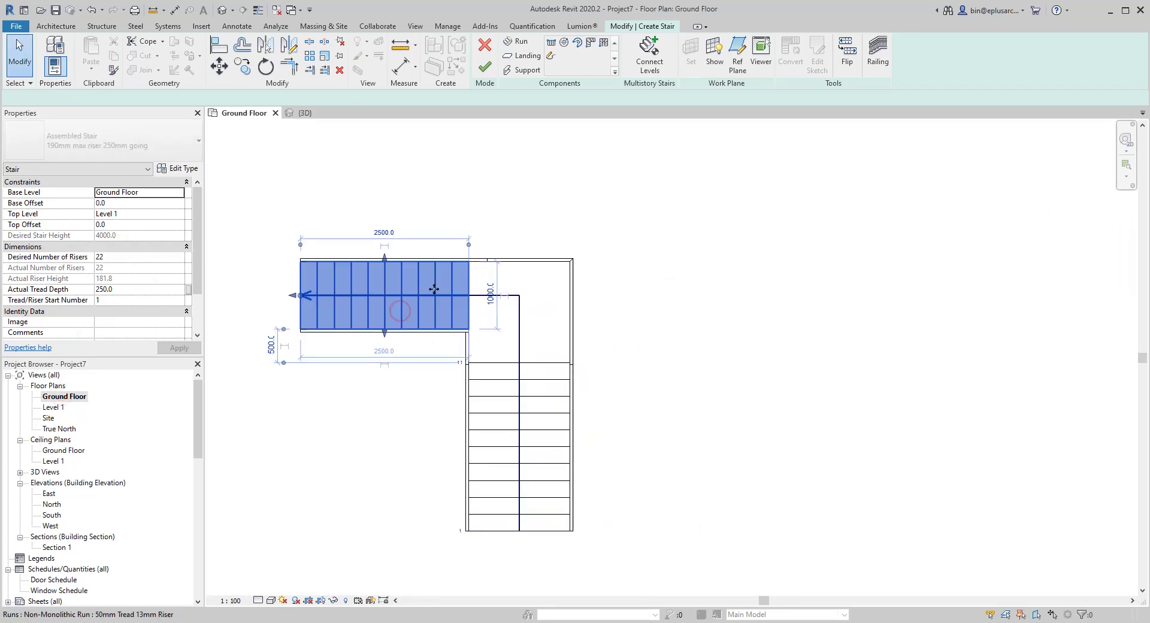
middle_drag(443, 311, 365, 274)
key(m)
key(m)
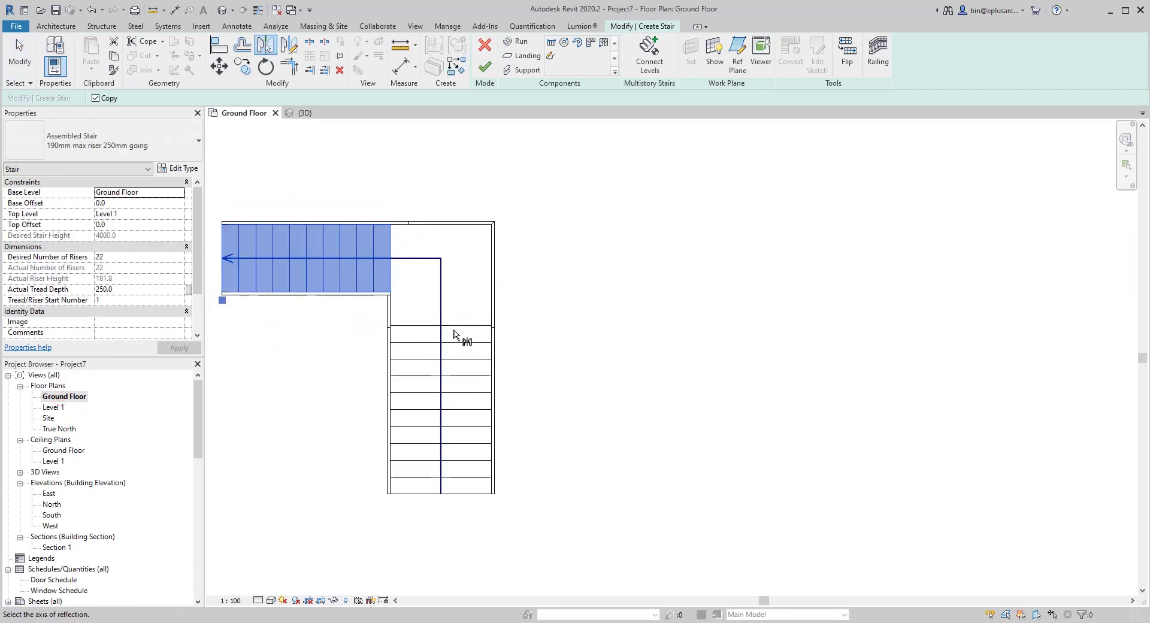
click(441, 357)
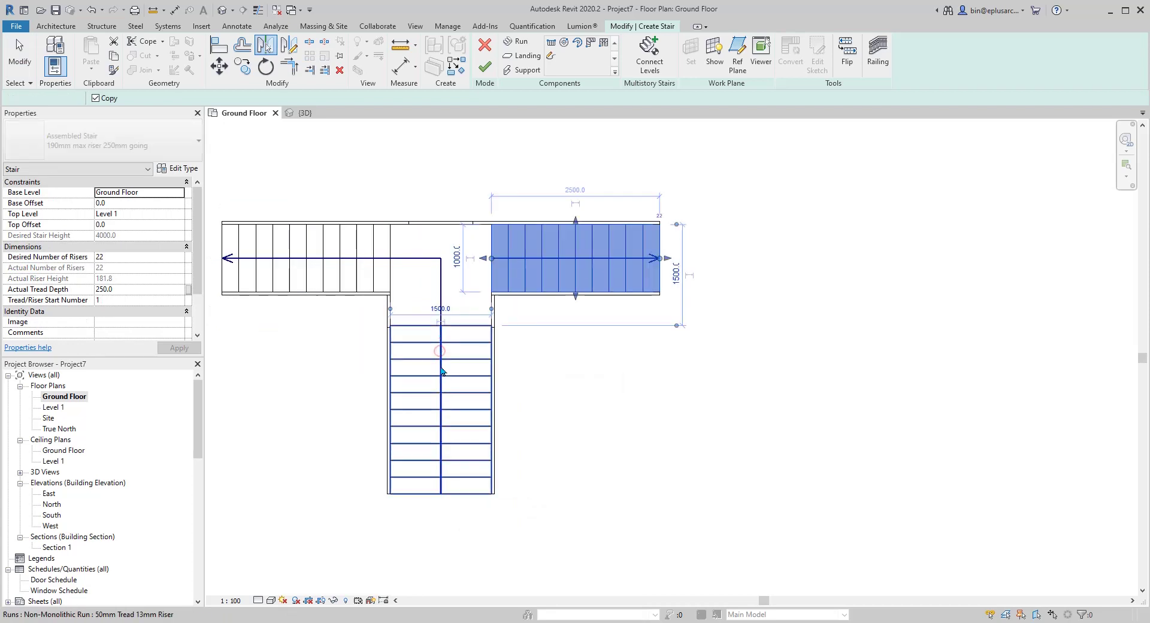
middle_drag(576, 326, 647, 319)
click(634, 314)
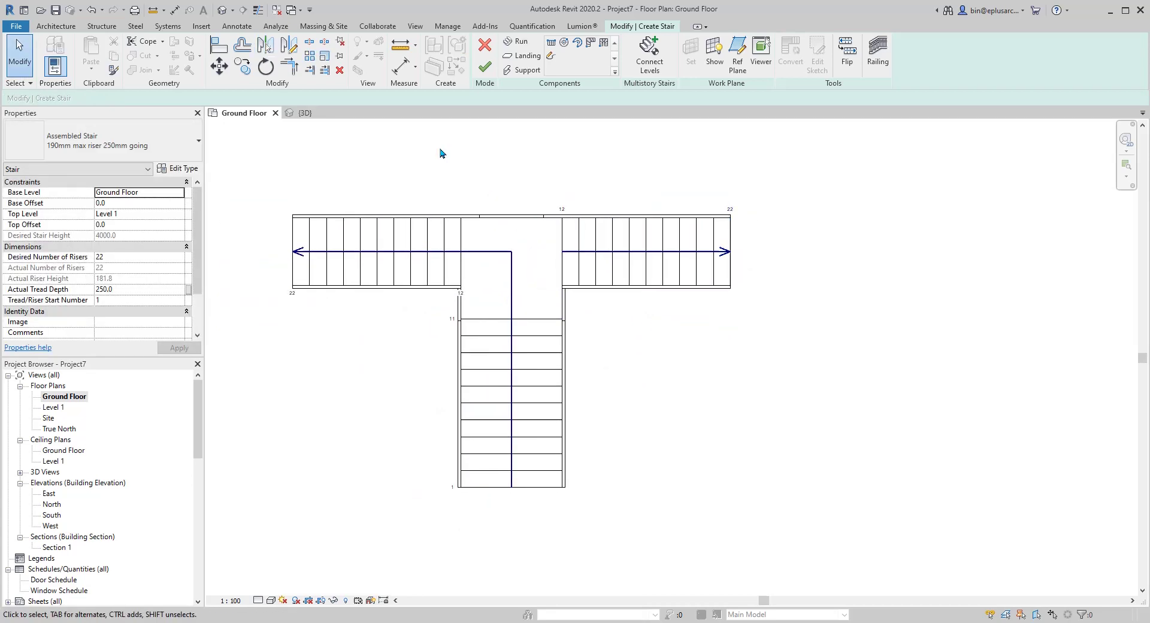
Step: In the 3D view, convert the landing to a sketch-based component and open its sketch for editing
click(224, 14)
scroll(662, 333, up, 5)
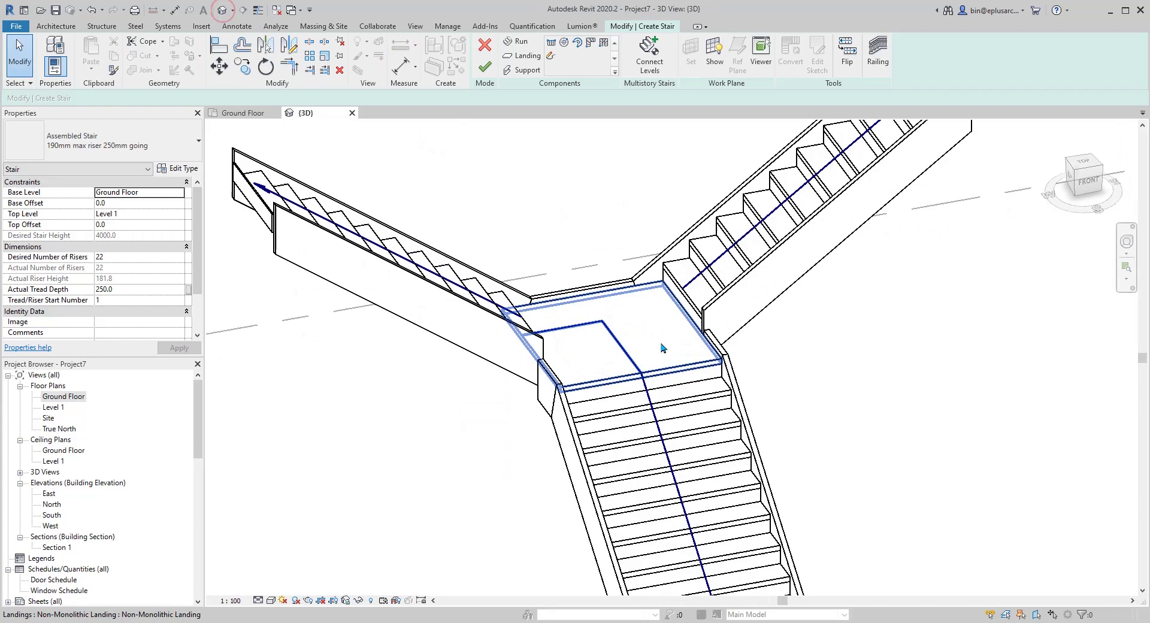
click(816, 326)
shift+middle_drag(816, 325, 694, 356)
click(700, 284)
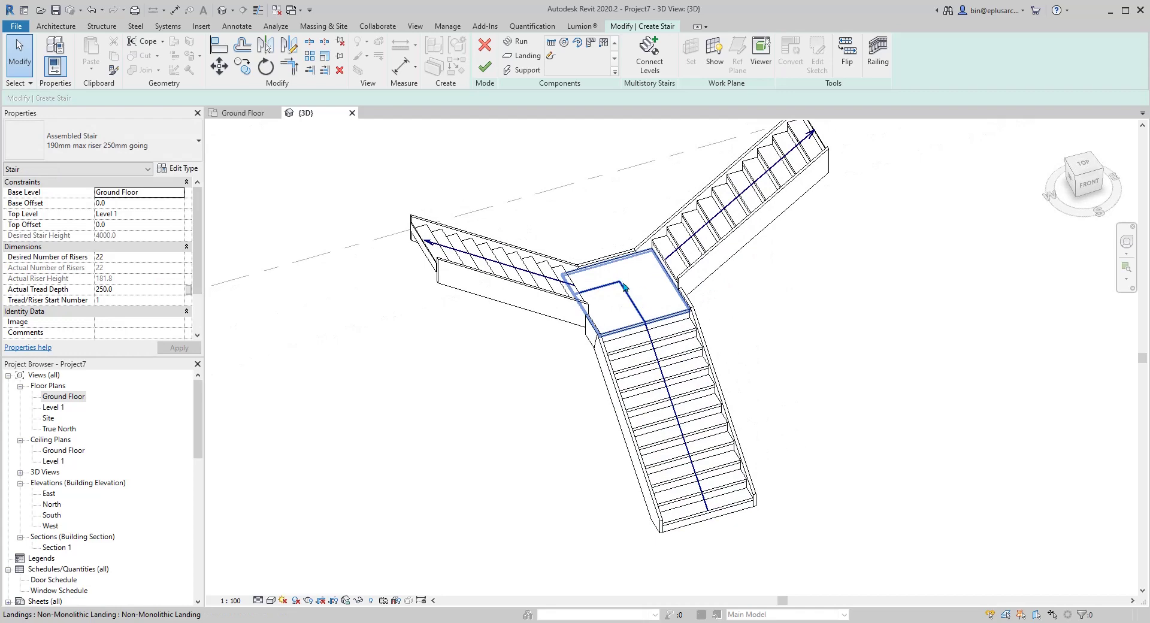
scroll(643, 277, up, 3)
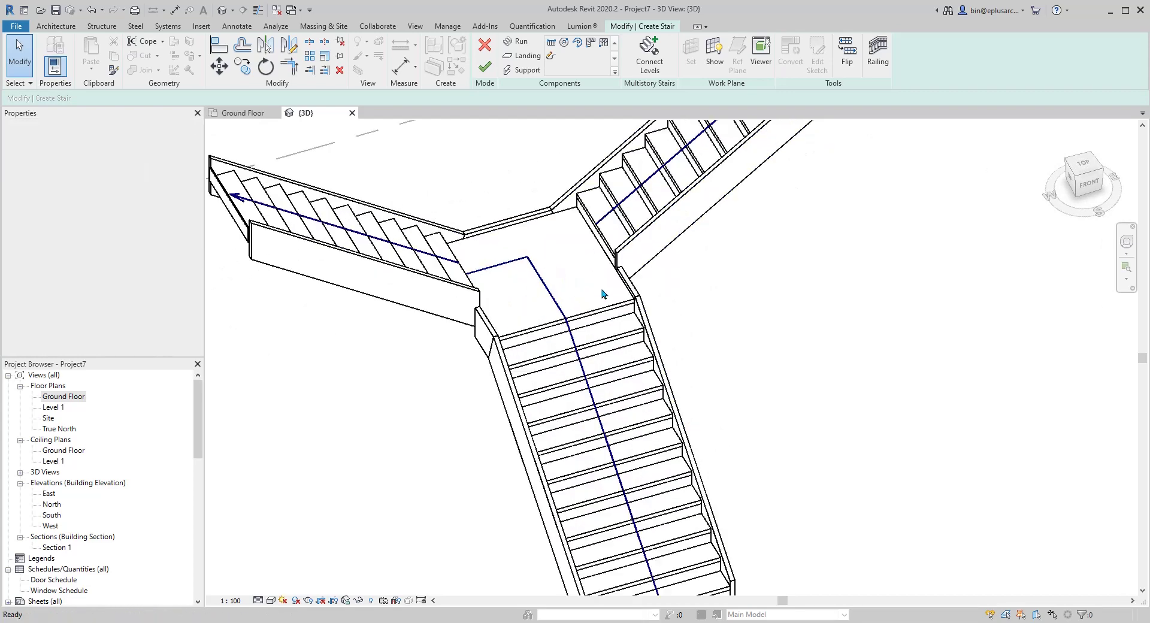
click(543, 279)
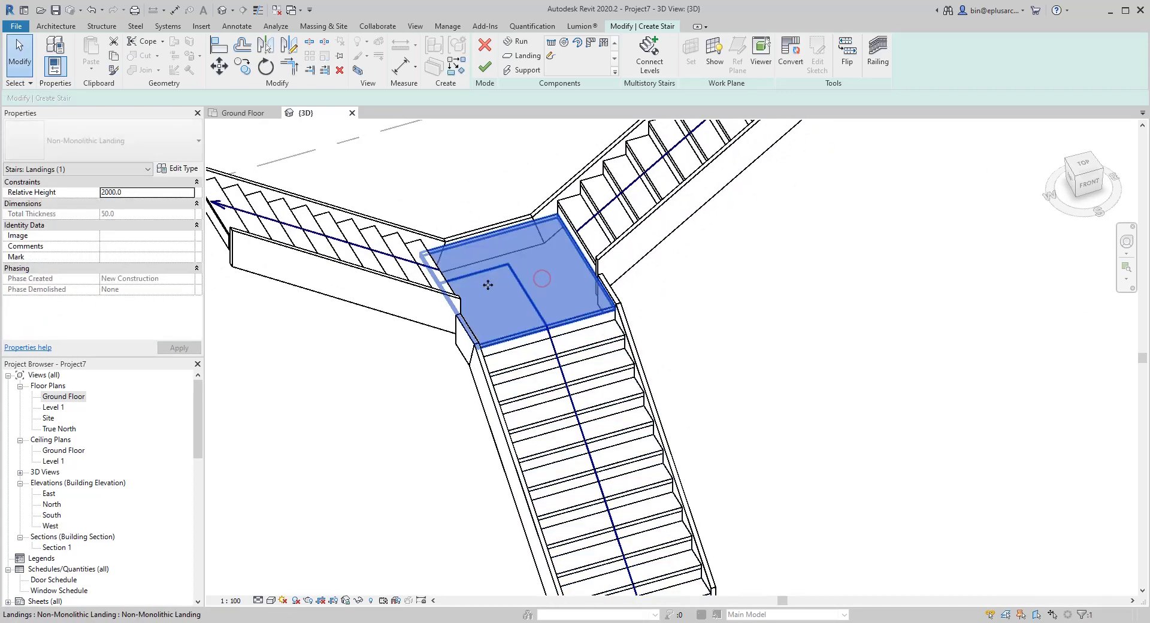
click(799, 56)
click(647, 338)
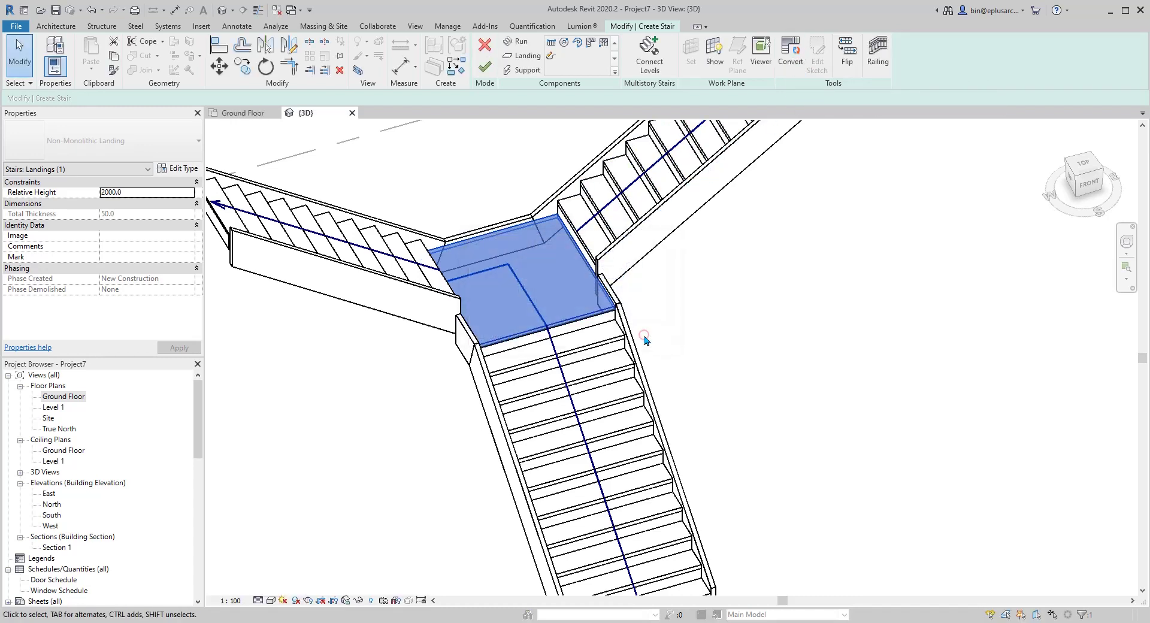
click(817, 63)
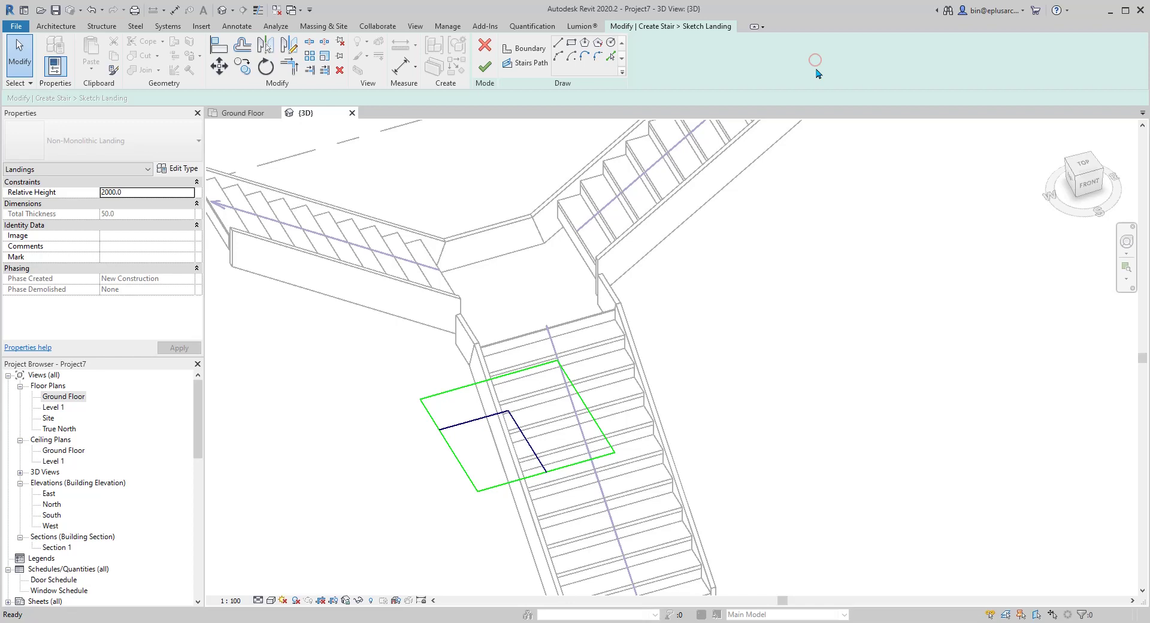
Step: Mirror the landing's cross path line about the perpendicular path line, and finish the landing sketch and the stair
click(459, 428)
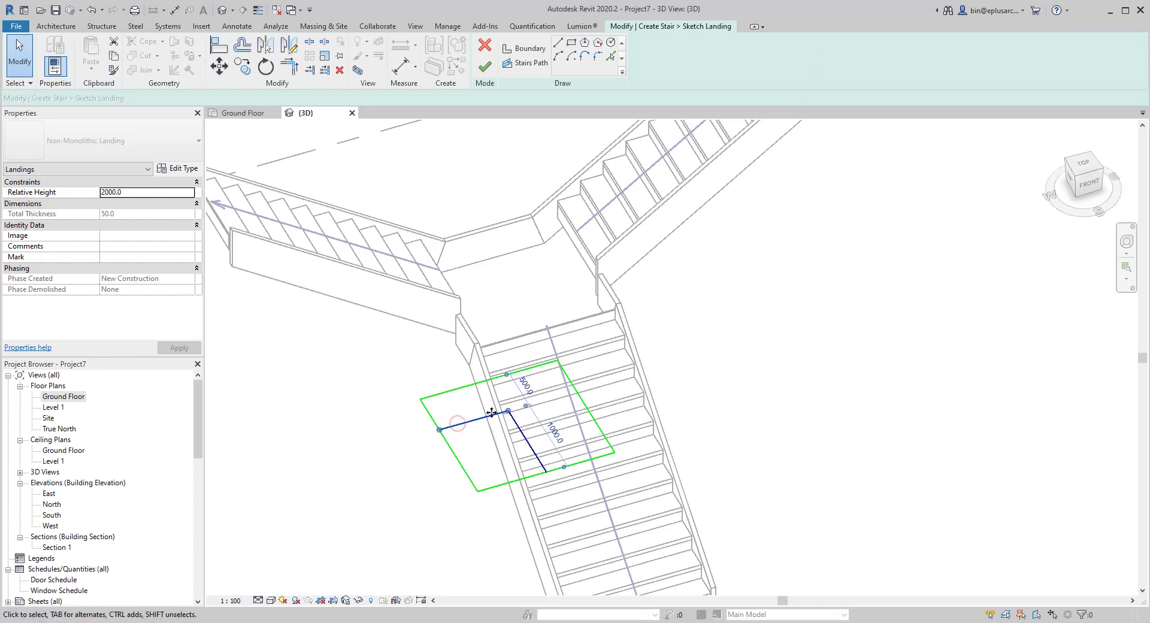
key(m)
key(m)
click(532, 449)
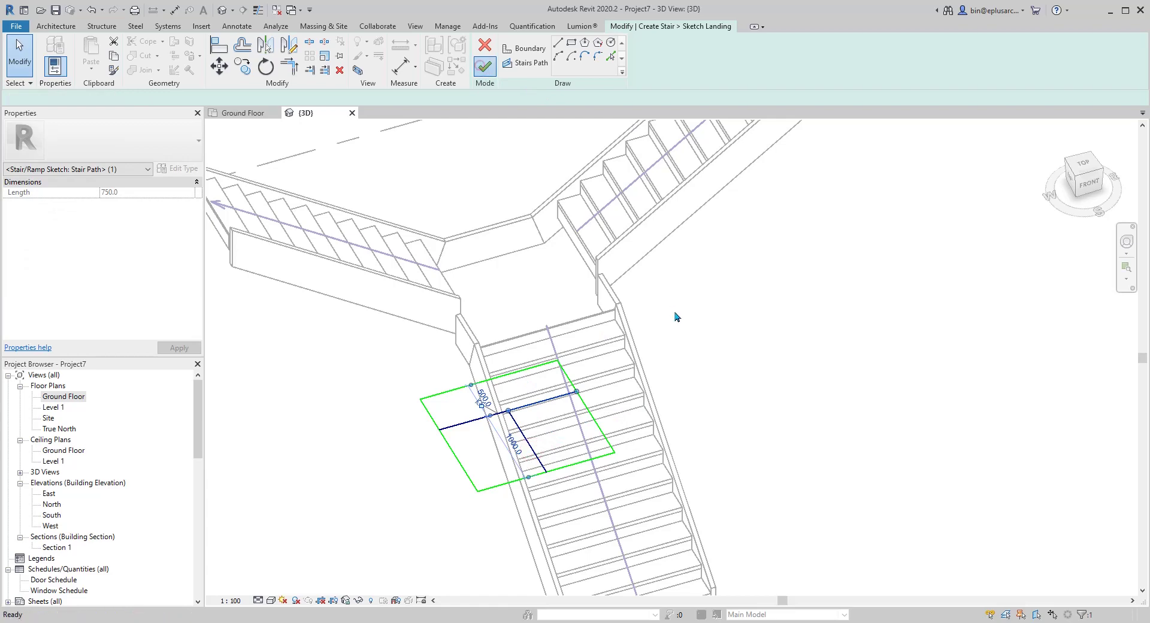
scroll(675, 317, down, 2)
middle_drag(675, 316, 616, 270)
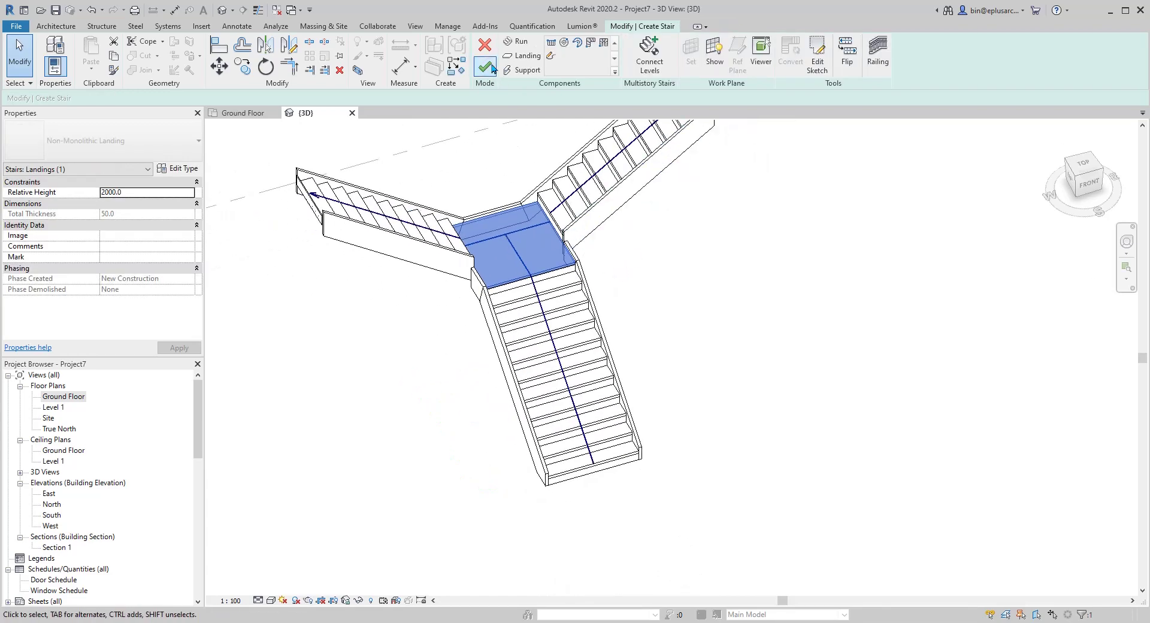
click(485, 66)
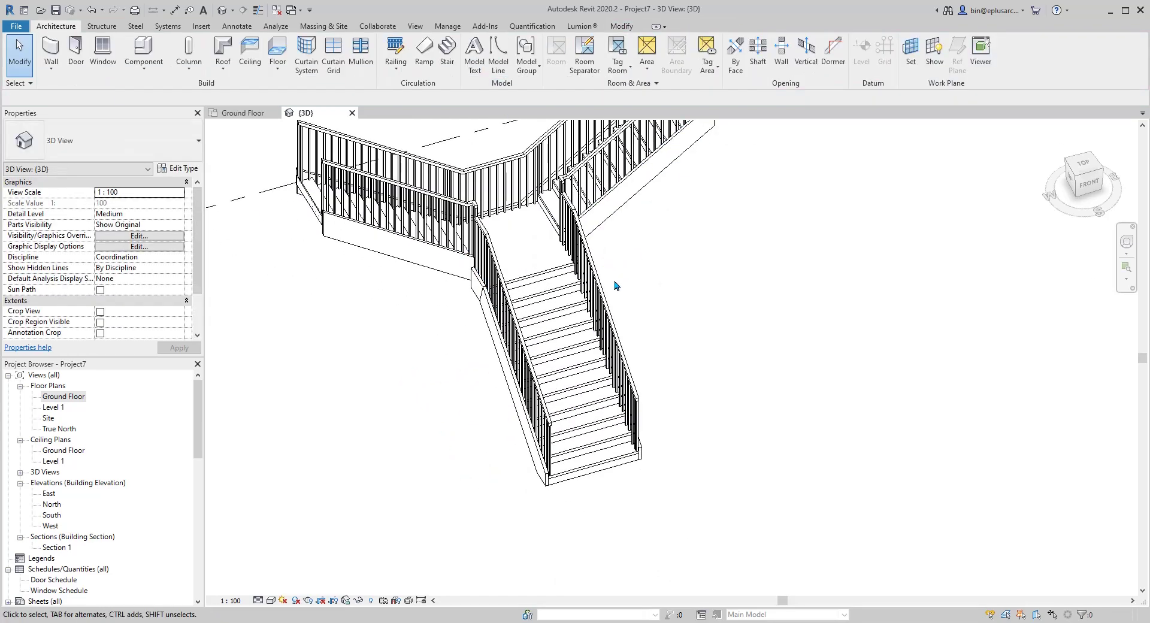
Step: Select the T-shaped stair in the 3D view and open it for editing
shift+middle_drag(614, 281, 703, 307)
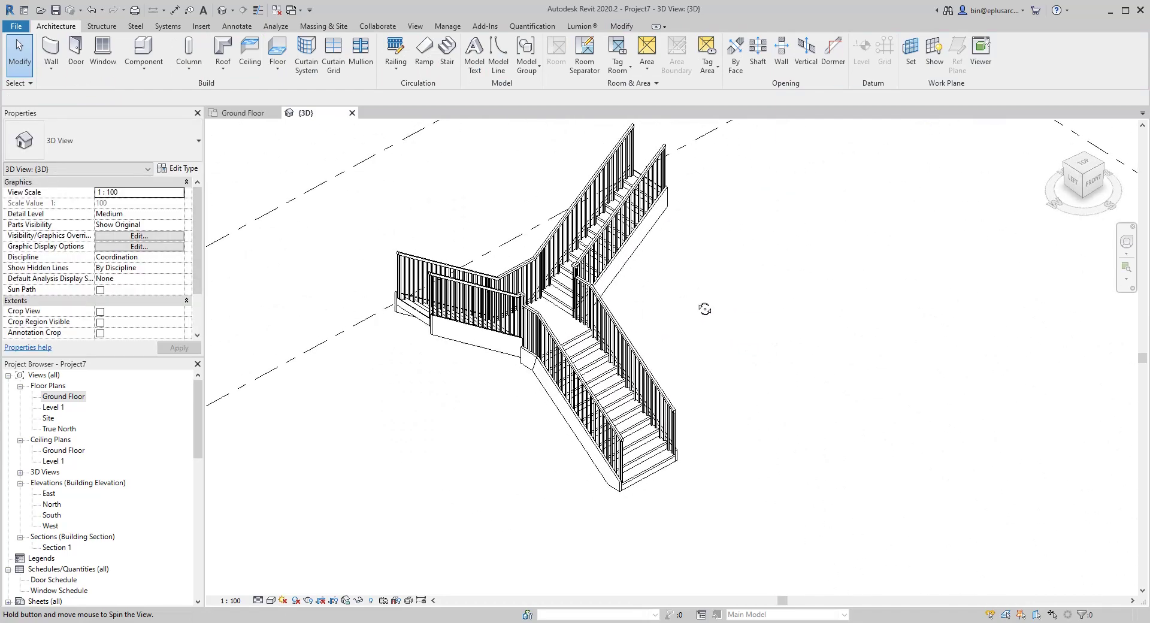
scroll(656, 348, up, 3)
shift+middle_drag(656, 347, 456, 379)
shift+middle_drag(438, 286, 539, 272)
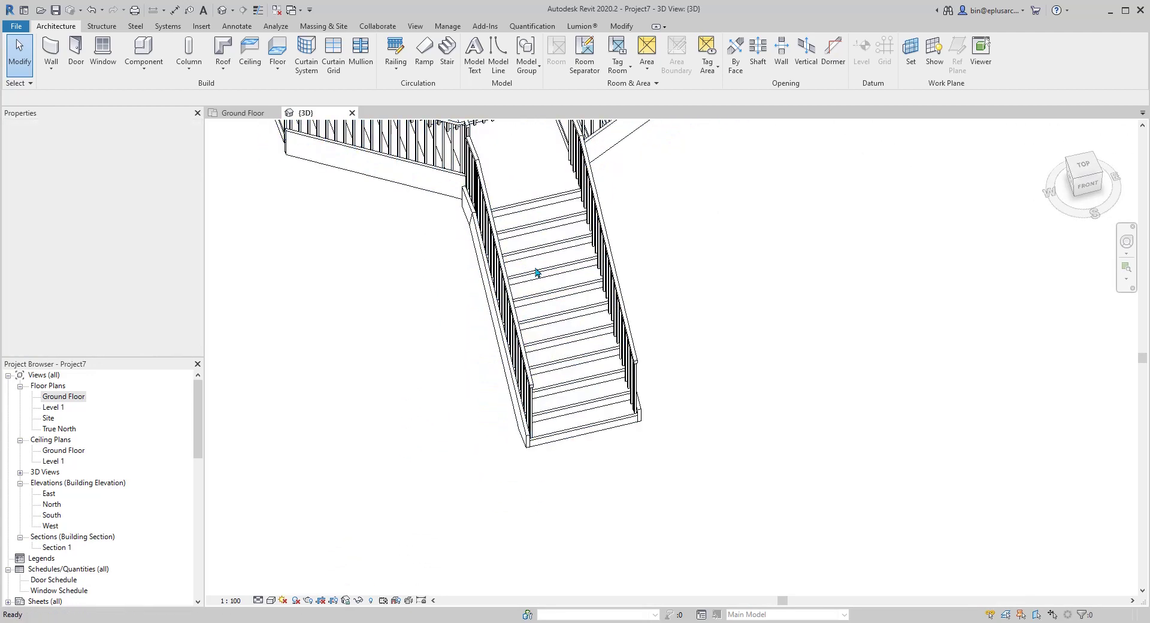
click(524, 279)
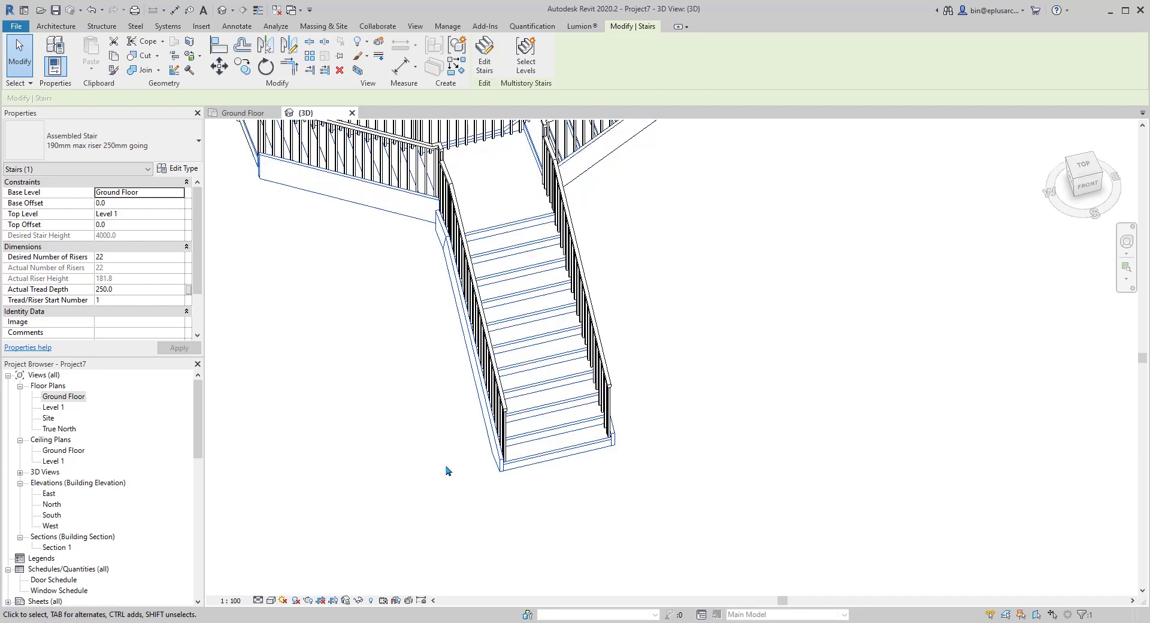
middle_drag(515, 264, 519, 279)
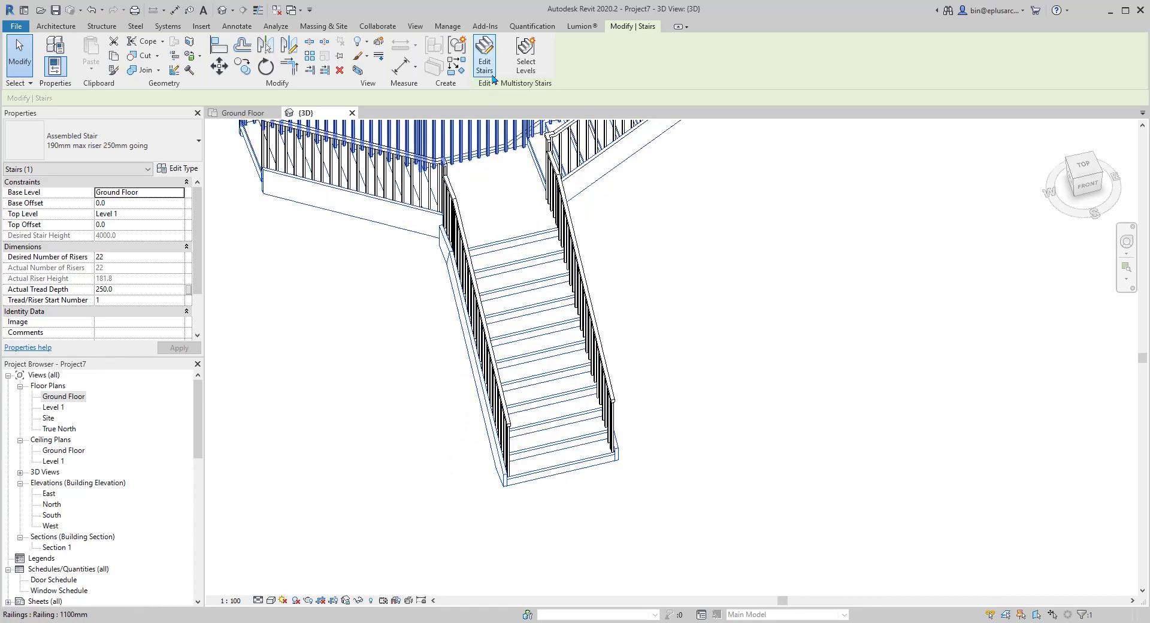
click(484, 55)
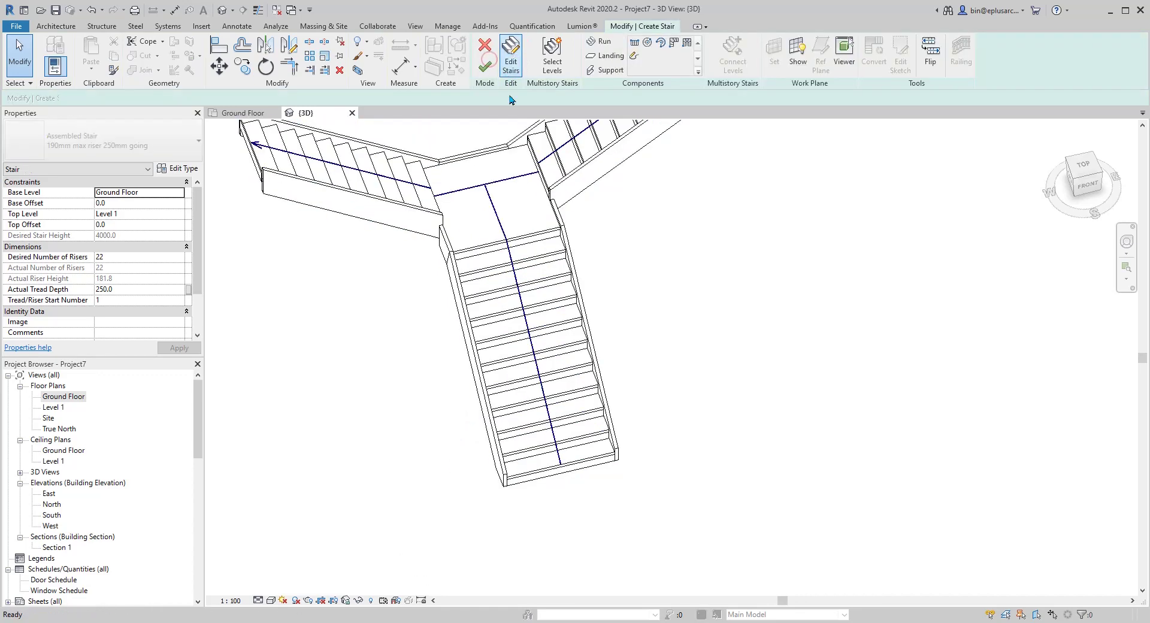
Step: Convert the stair's lower run to a custom sketch-based component and open the run's sketch
click(561, 335)
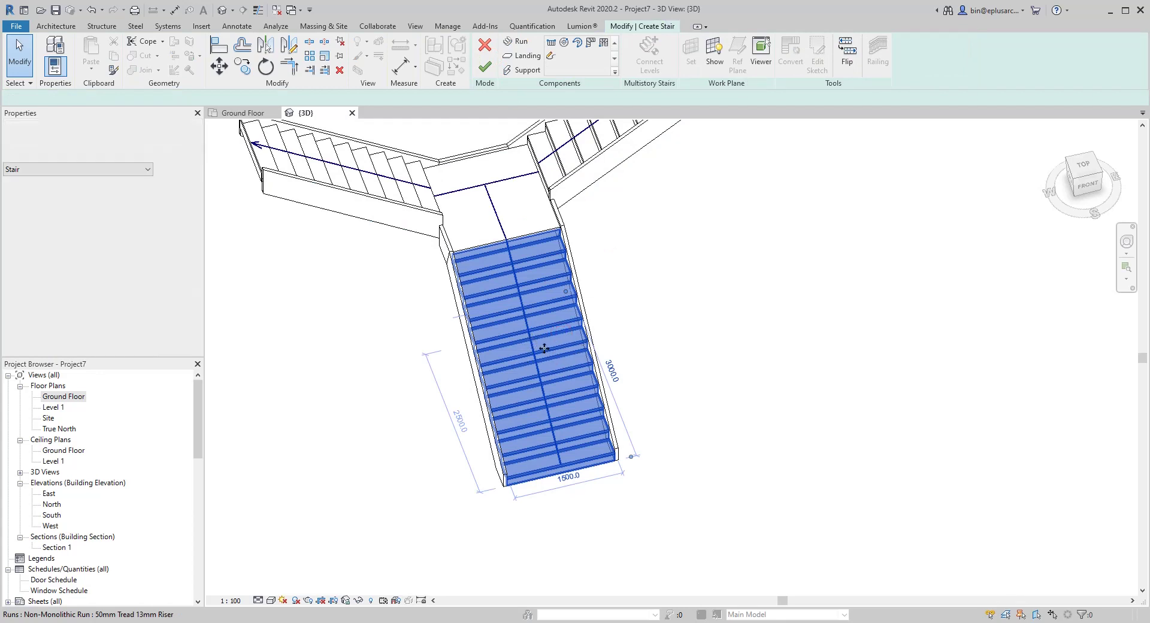
middle_drag(541, 344, 509, 354)
click(791, 60)
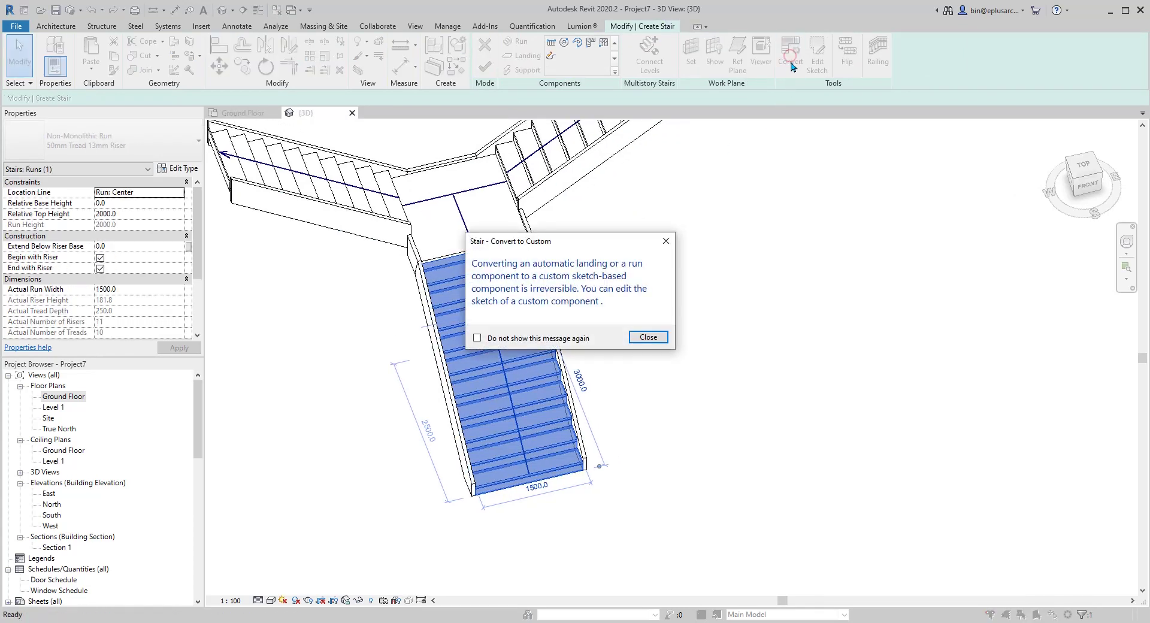
click(648, 336)
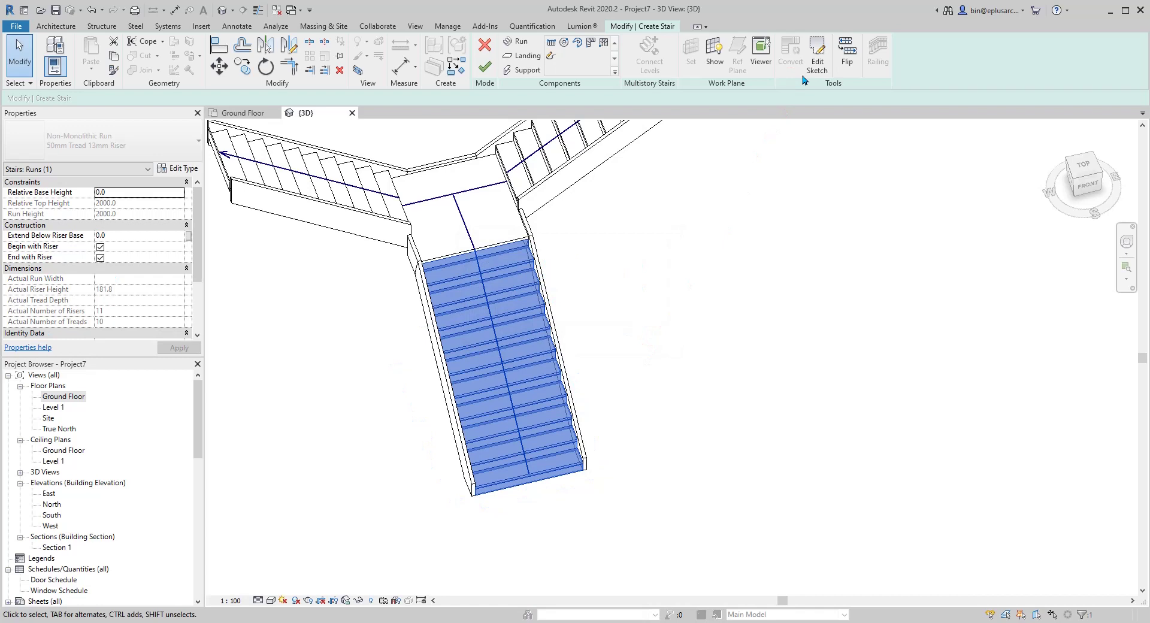
click(817, 66)
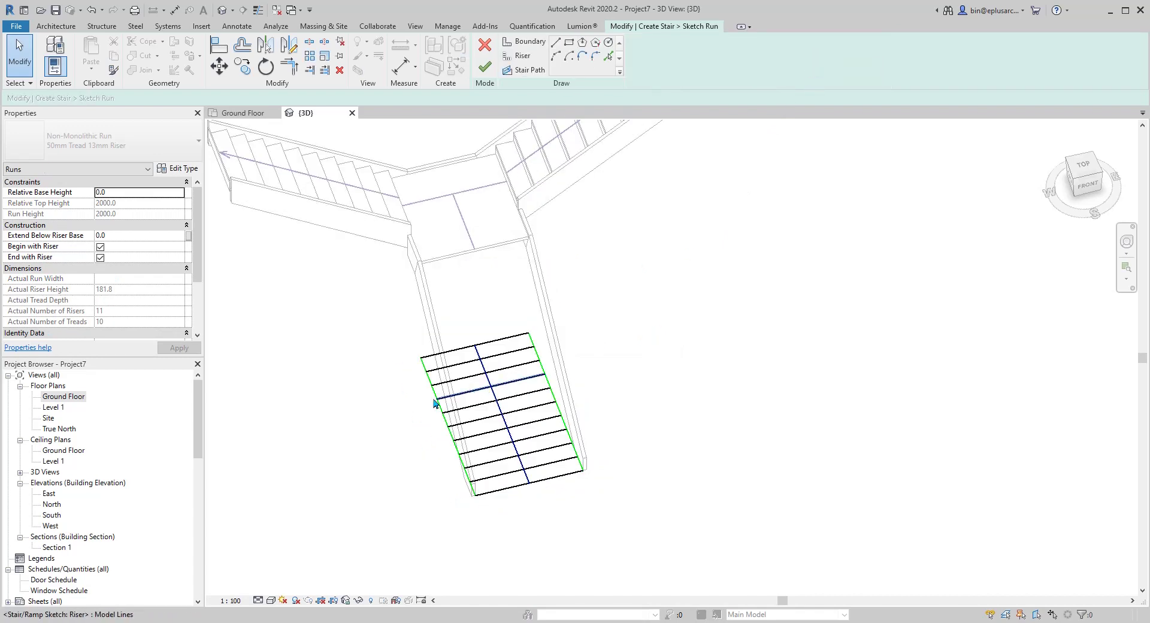
Step: On the Ground Floor plan, draw an outward-flaring arc as the run's left boundary and delete the straight left boundary
double_click(60, 397)
scroll(496, 419, up, 3)
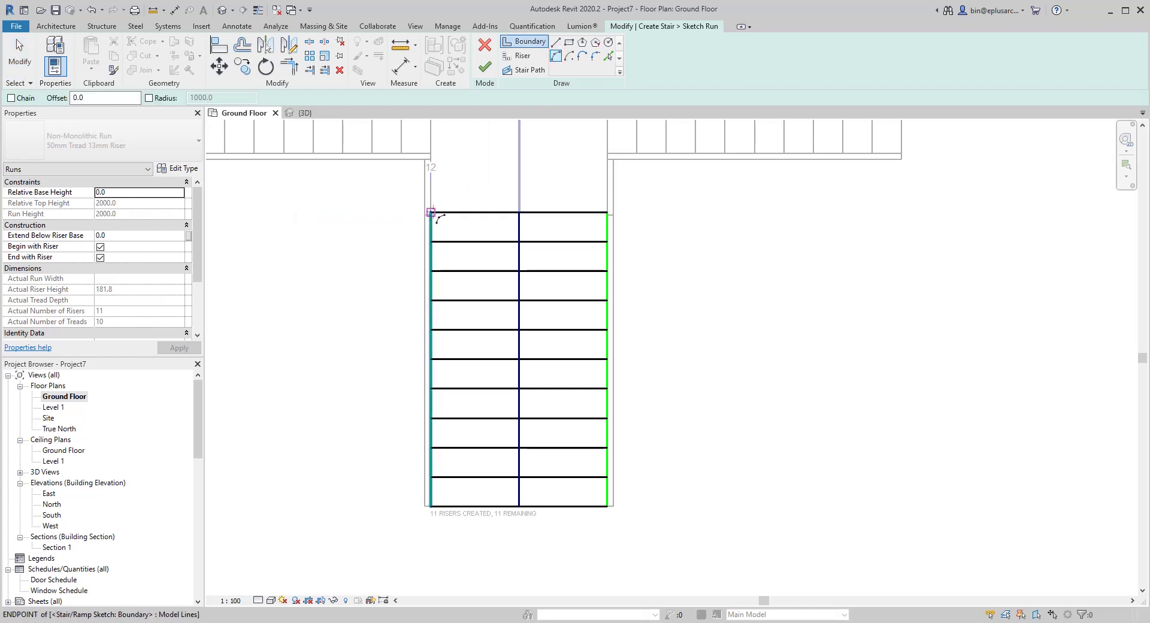
click(431, 212)
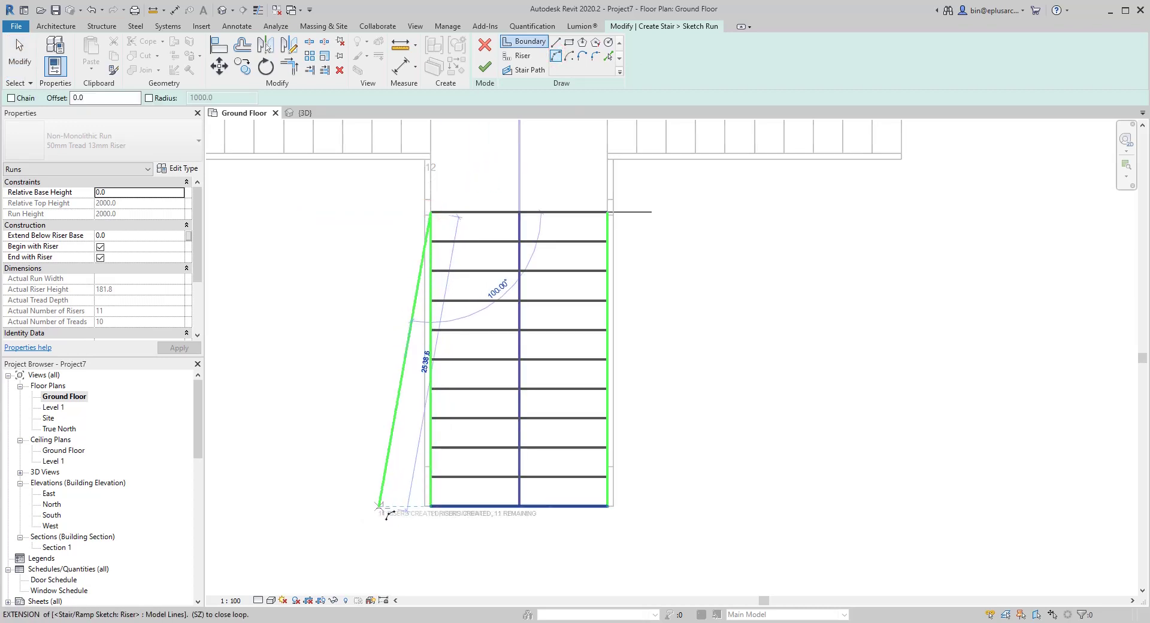
click(351, 506)
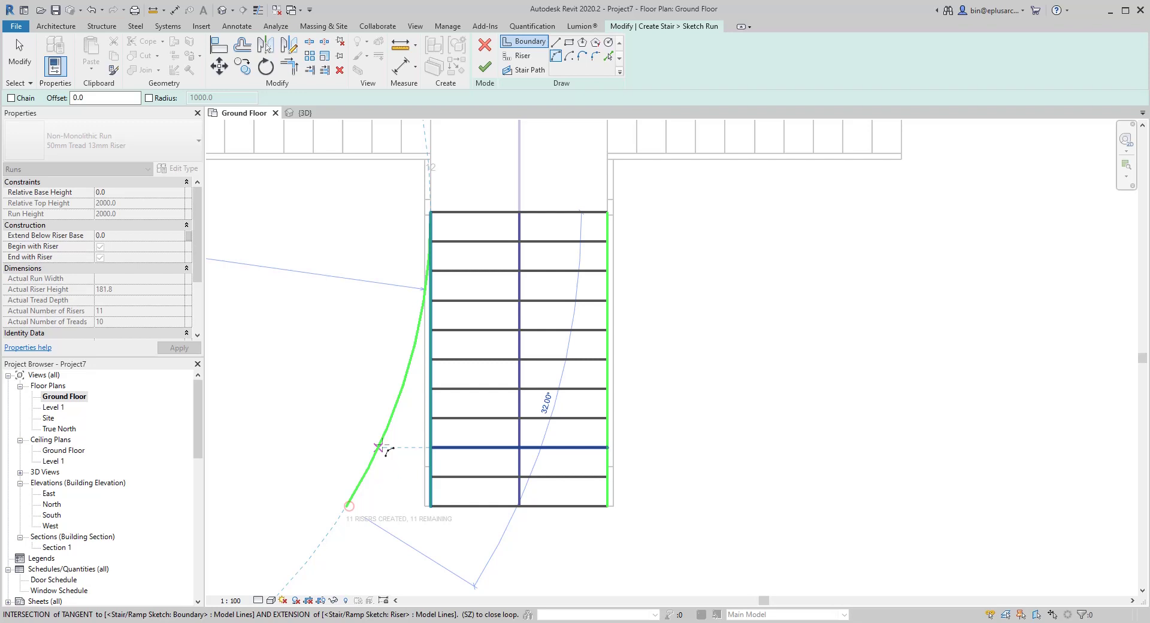
click(381, 436)
middle_drag(496, 509, 539, 498)
key(Escape)
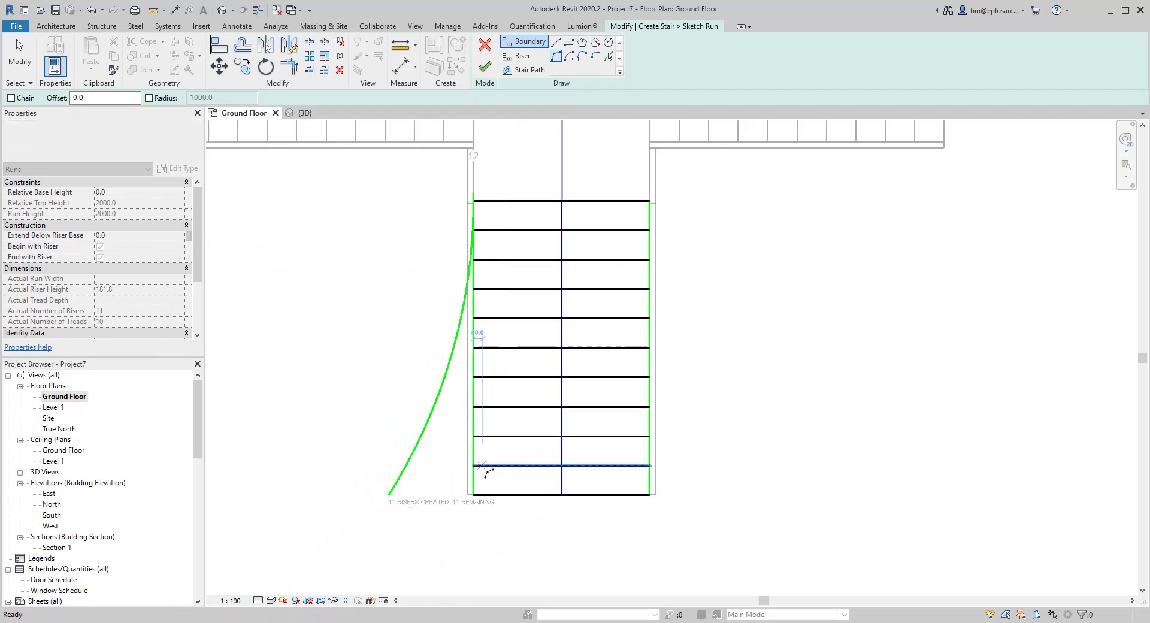
click(473, 455)
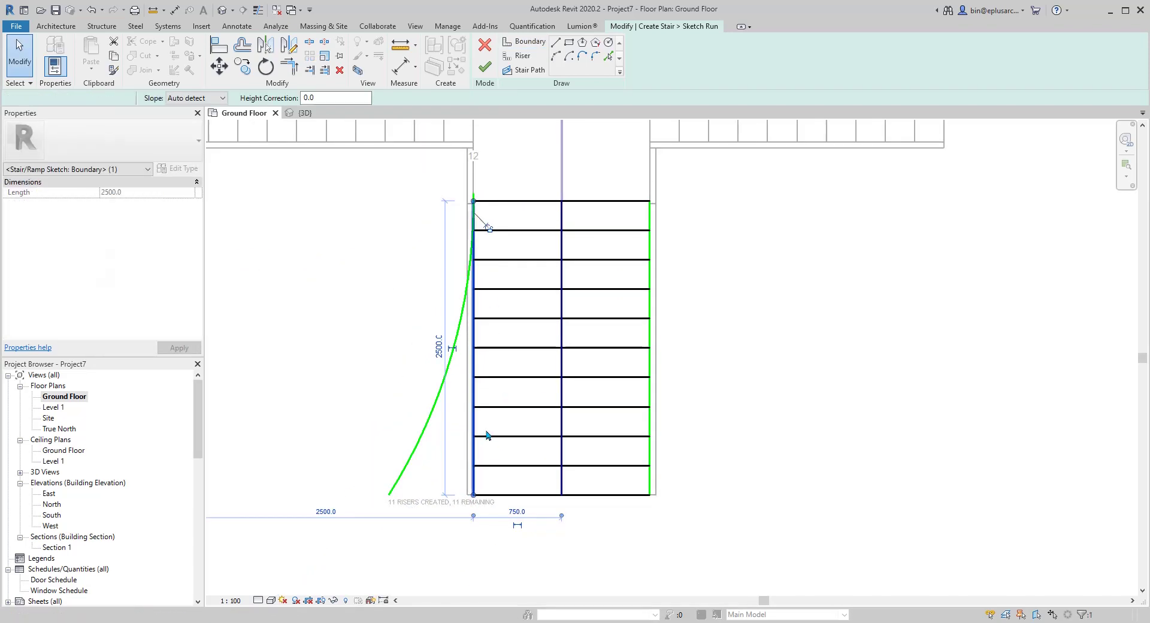
key(Delete)
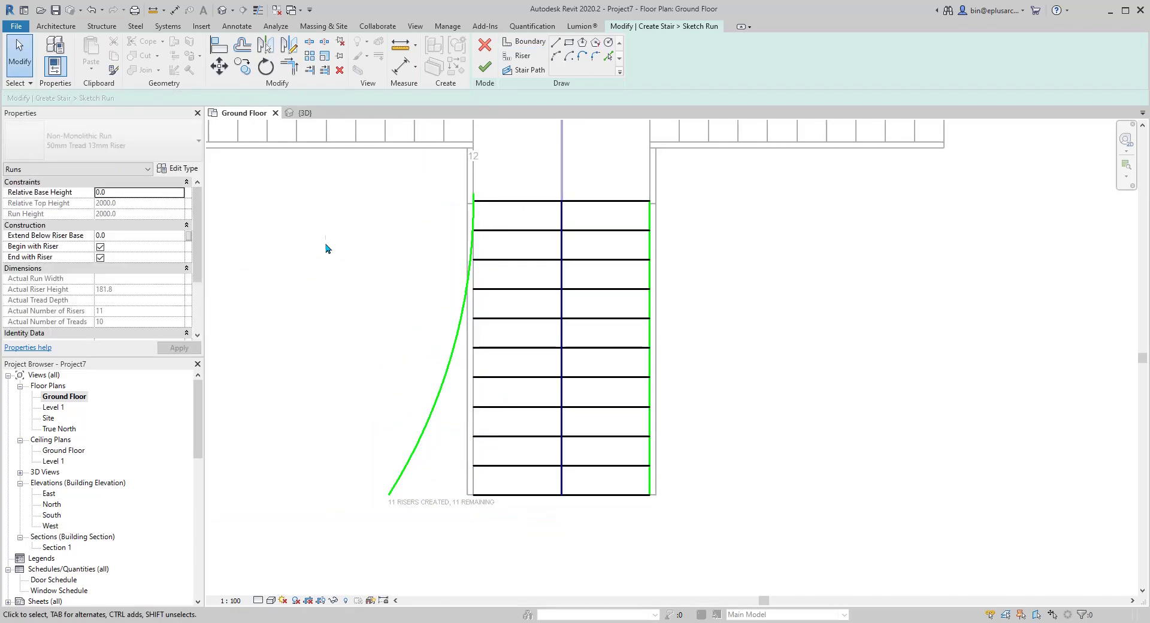
Step: Extend the run's riser lines to the curved left boundary
click(324, 71)
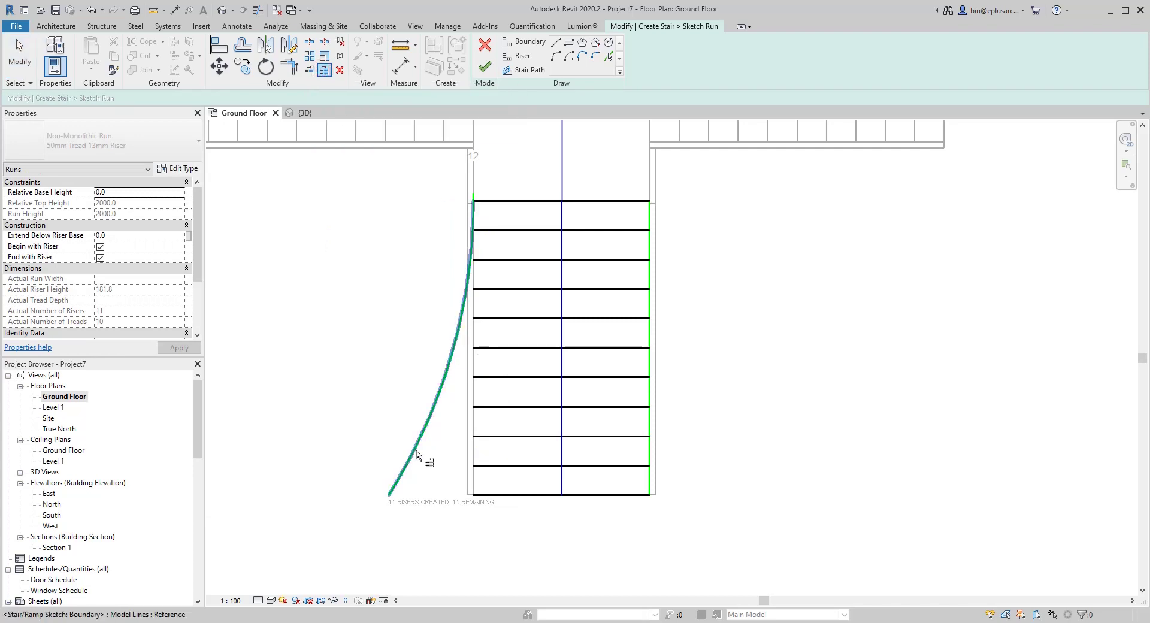
click(524, 494)
click(518, 466)
click(513, 436)
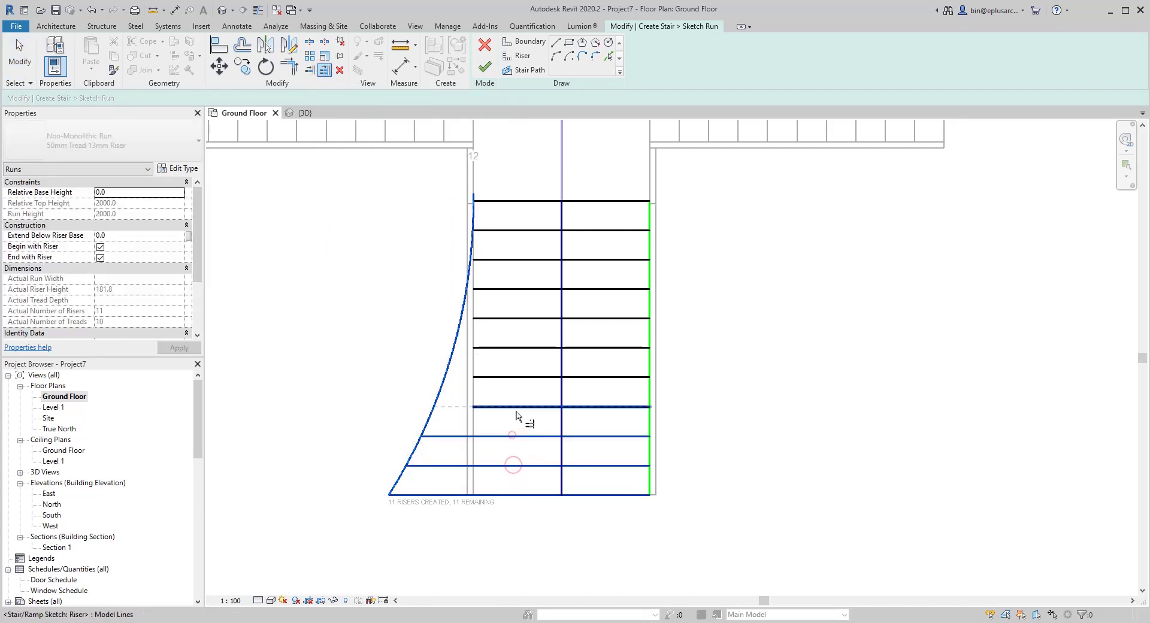
click(515, 407)
click(512, 377)
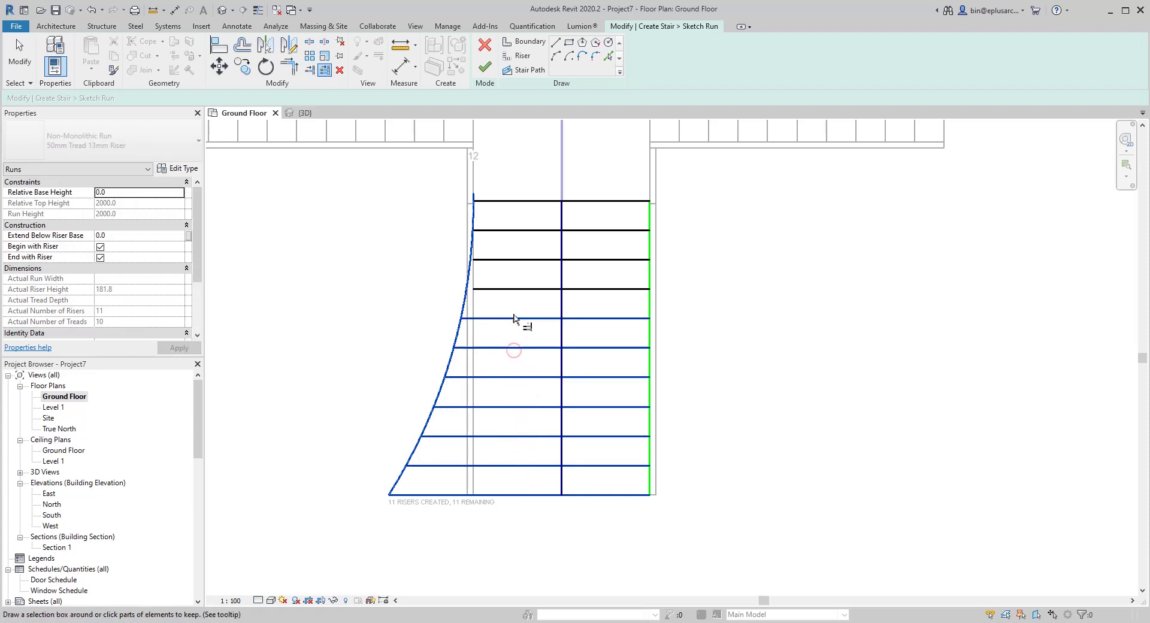
click(514, 319)
click(503, 289)
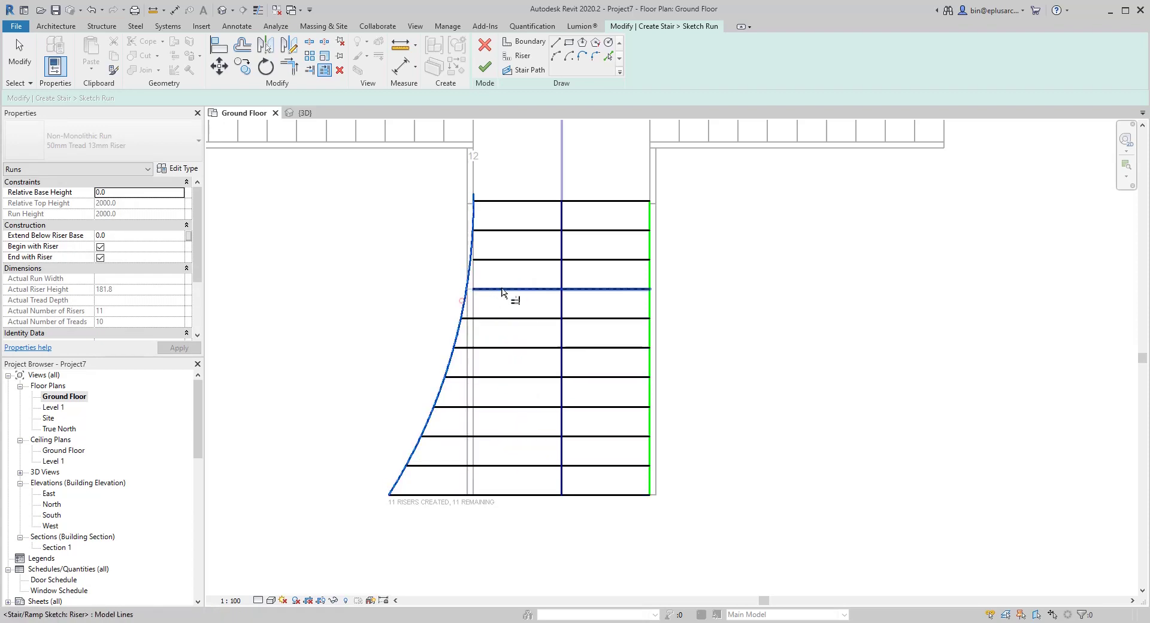
click(501, 258)
click(504, 231)
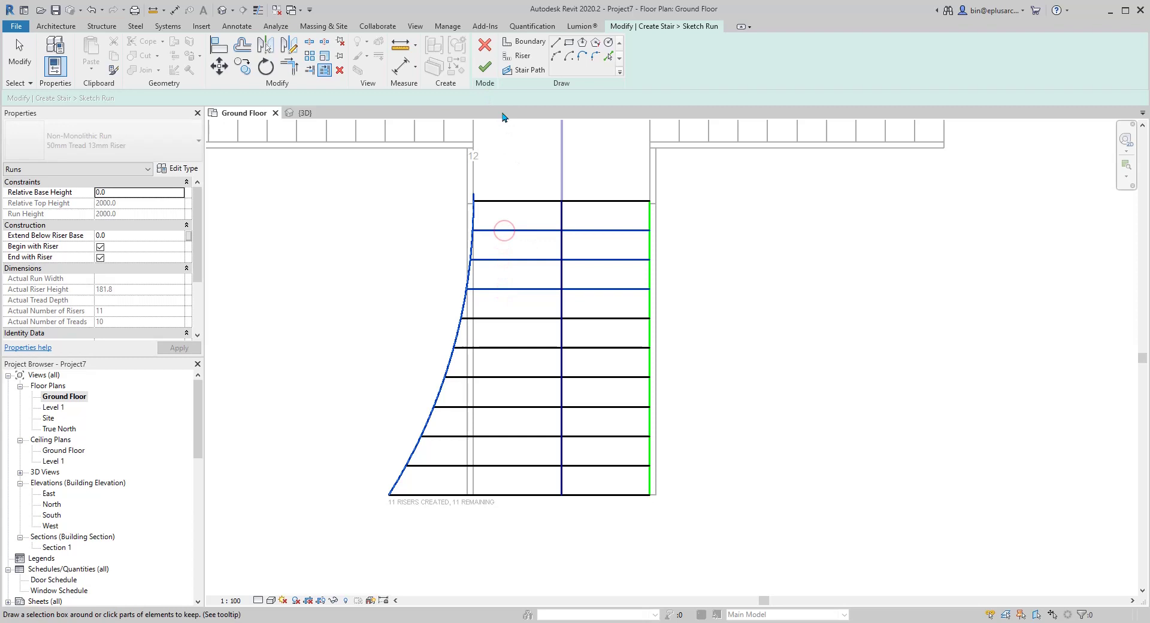
Step: Trim the arc's overshoot to a corner with the top riser and finish the run sketch
scroll(461, 325, down, 2)
middle_drag(461, 325, 447, 336)
scroll(458, 269, up, 3)
key(t)
key(r)
key(Escape)
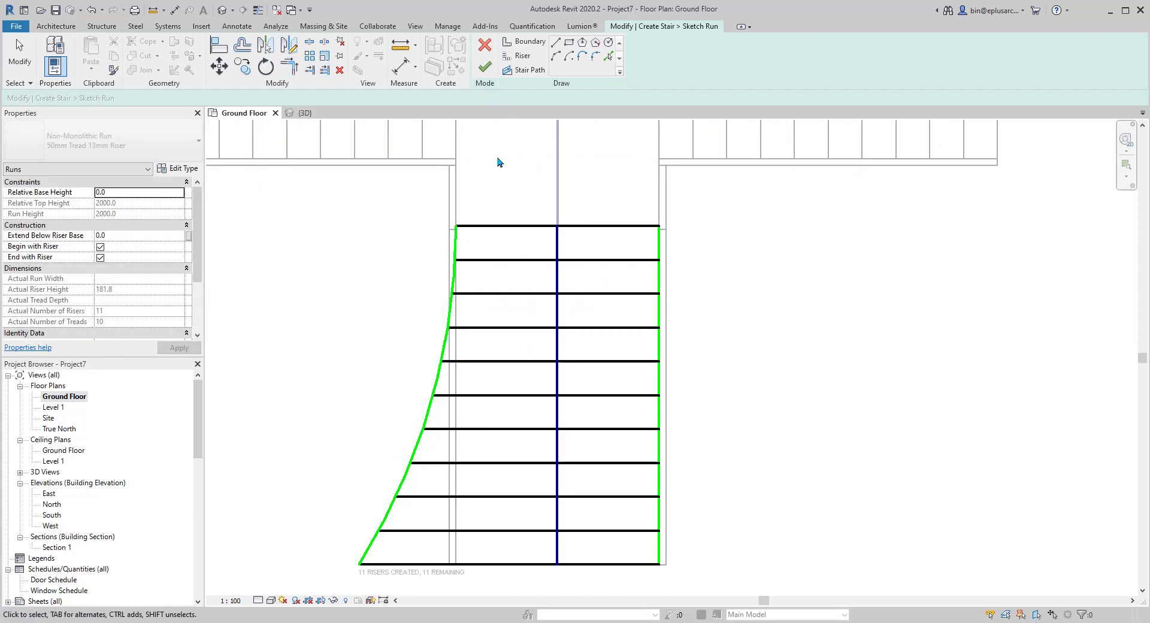
scroll(479, 185, down, 2)
click(485, 68)
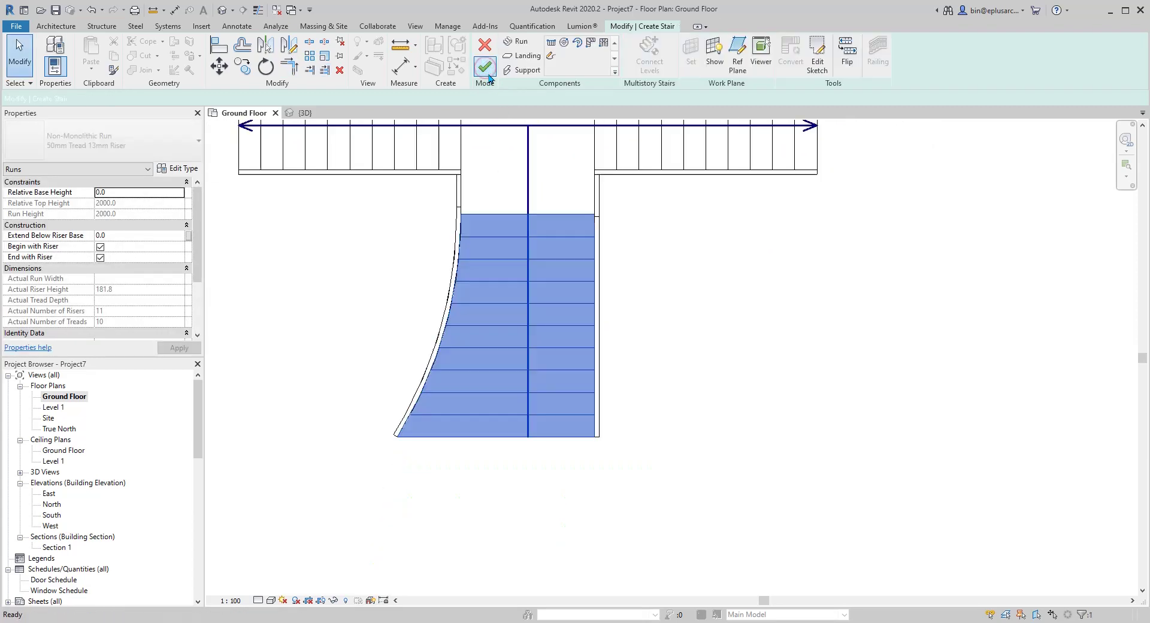
Step: Reopen the lower run's sketch in the 3D view
click(222, 10)
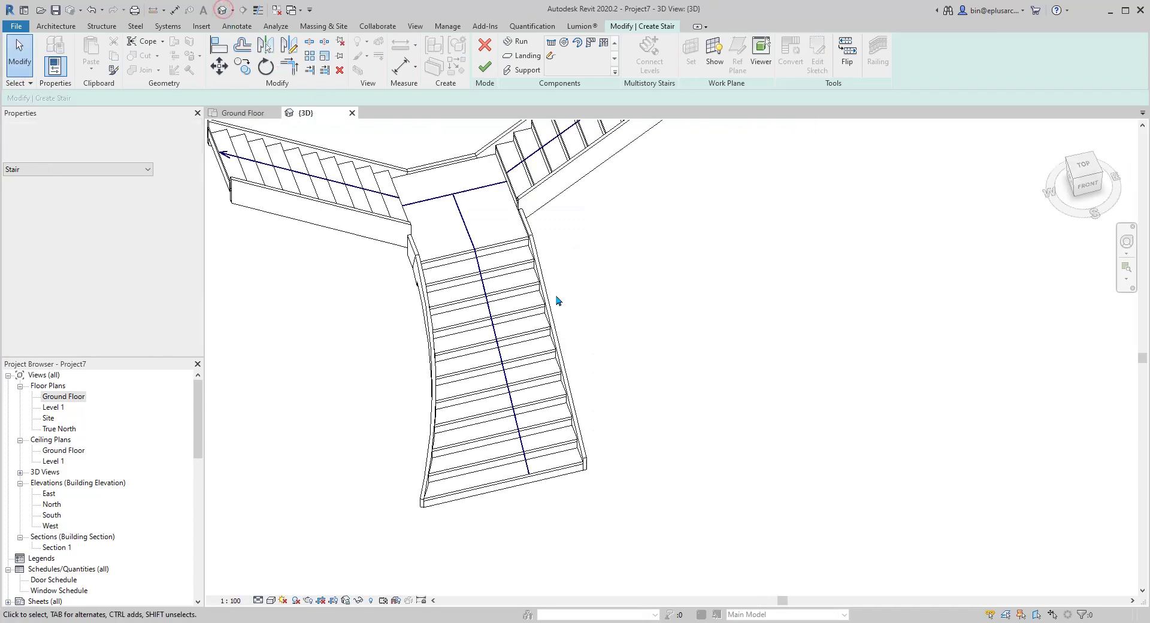
shift+middle_drag(557, 300, 471, 308)
scroll(472, 357, up, 1)
middle_drag(476, 359, 540, 348)
click(510, 328)
click(817, 60)
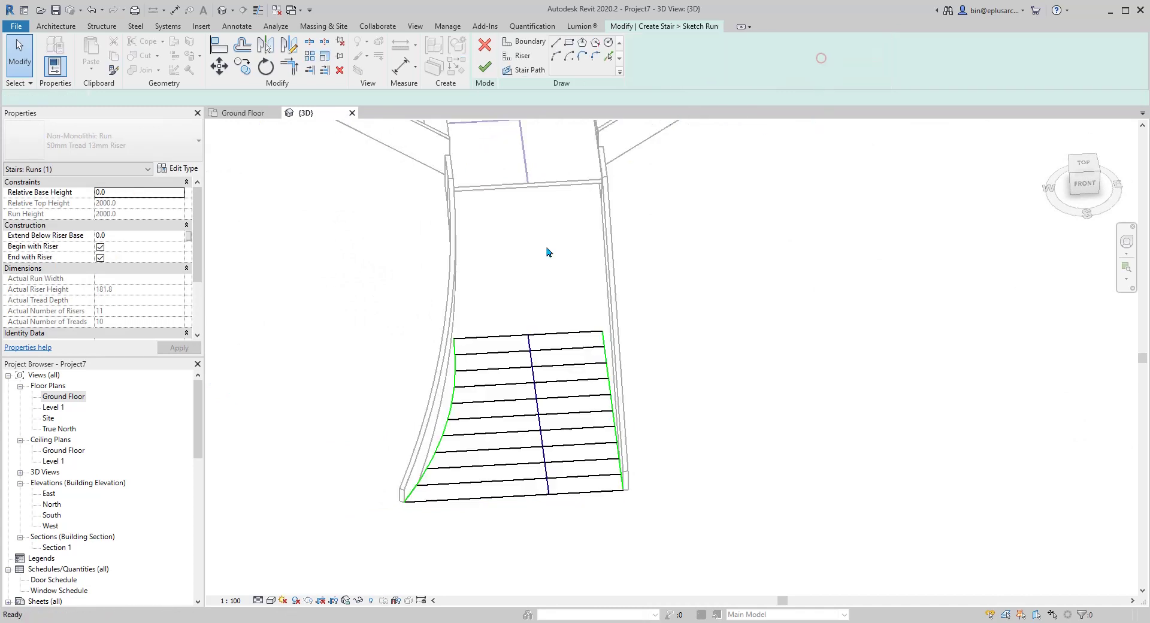
Step: Mirror the curved boundary about the run's stair path line and delete the remaining straight boundary
mouse_move(505, 303)
shift+middle_down()
mouse_move(476, 367)
mouse_move(416, 352)
mouse_move(415, 339)
shift+middle_up()
key(m)
key(m)
click(475, 308)
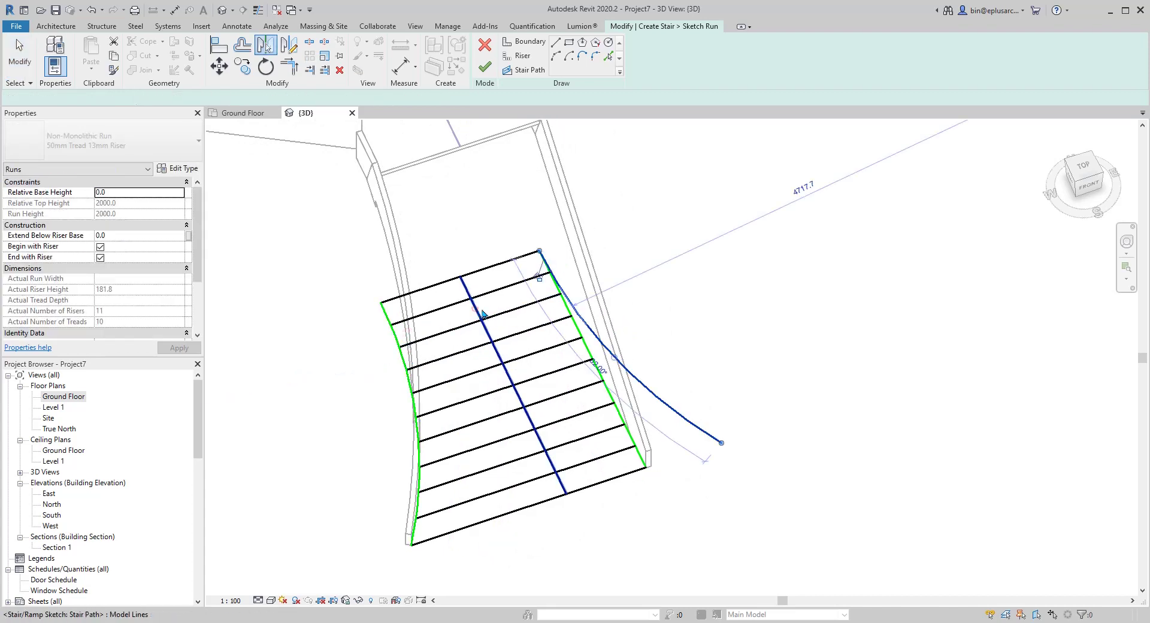
middle_drag(600, 322, 580, 315)
key(Escape)
click(529, 267)
key(Delete)
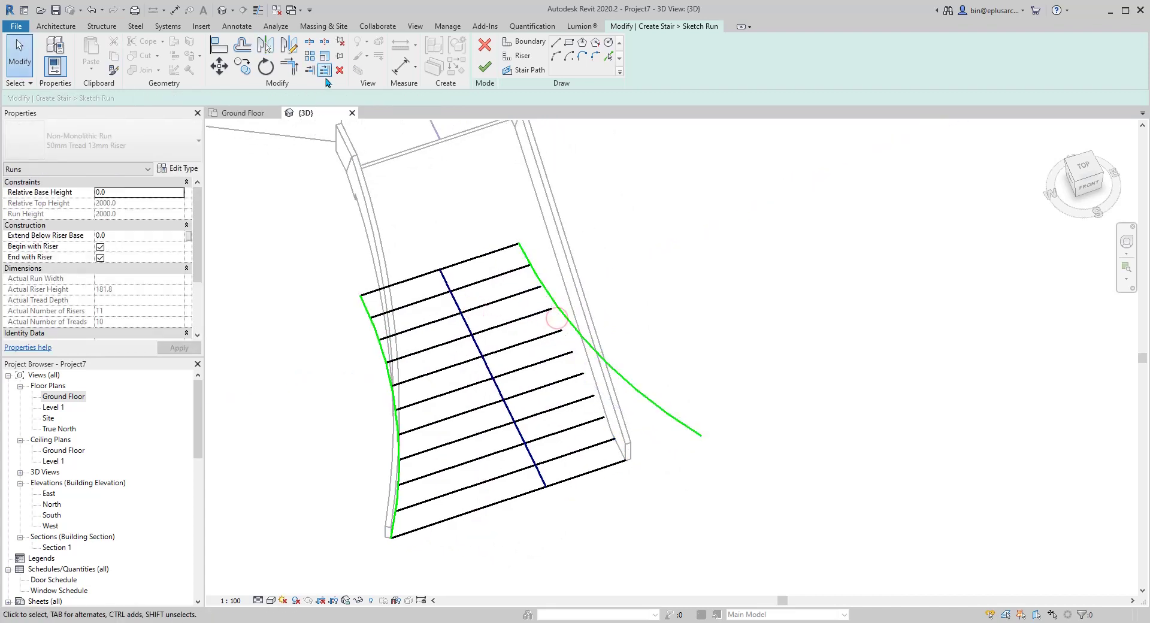
Step: Extend the run's riser lines to the mirrored curved boundary
click(325, 72)
click(670, 419)
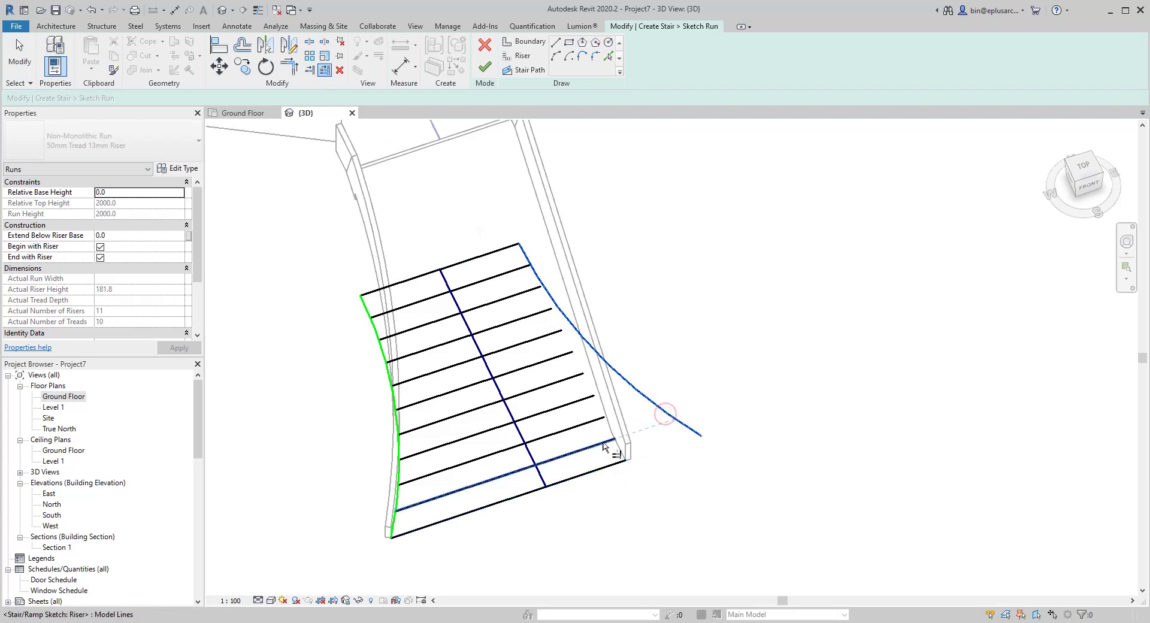
click(603, 447)
click(596, 420)
click(583, 398)
click(572, 377)
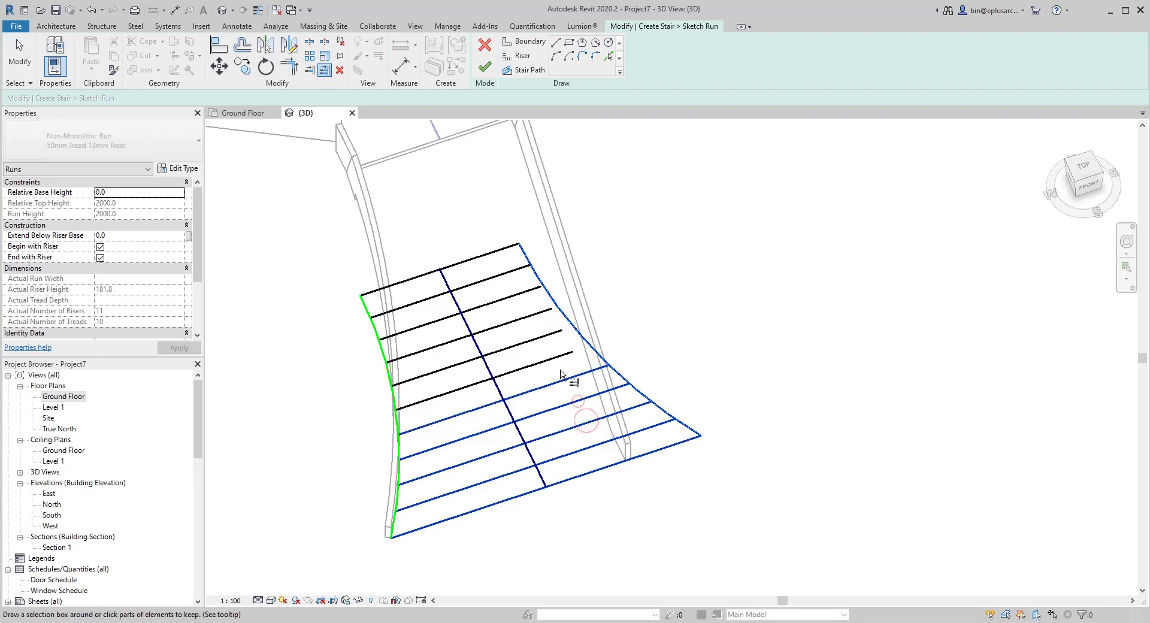
click(557, 359)
click(548, 333)
click(533, 313)
click(520, 294)
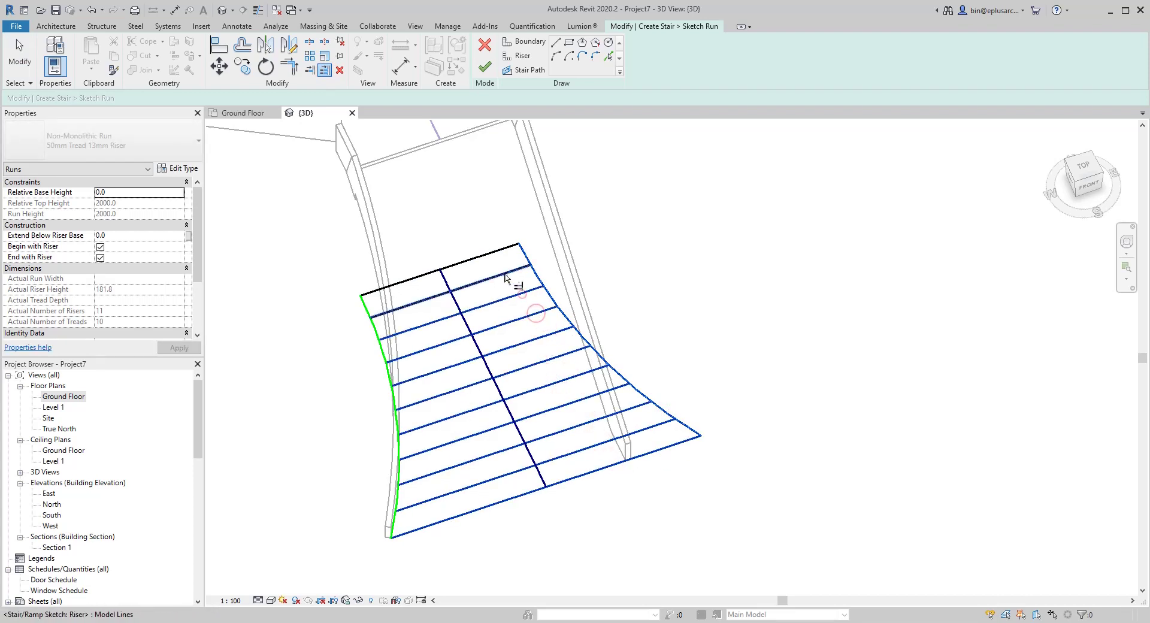
click(519, 268)
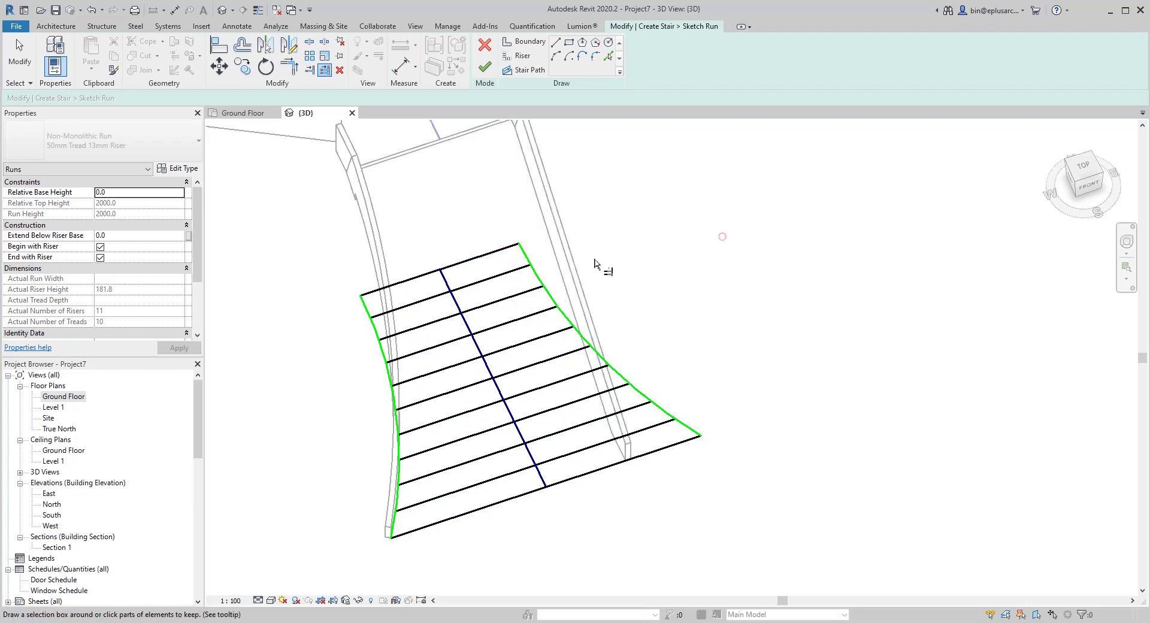
click(533, 273)
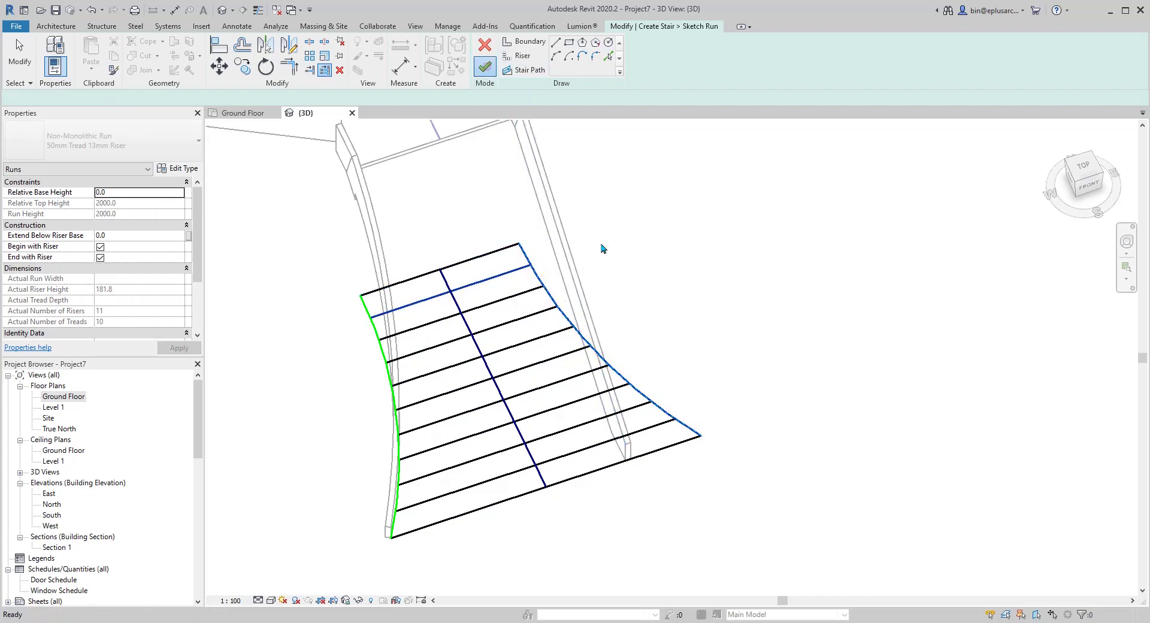
Step: Finish the run sketch and unjoin the run from the landing
key(f)
key(i)
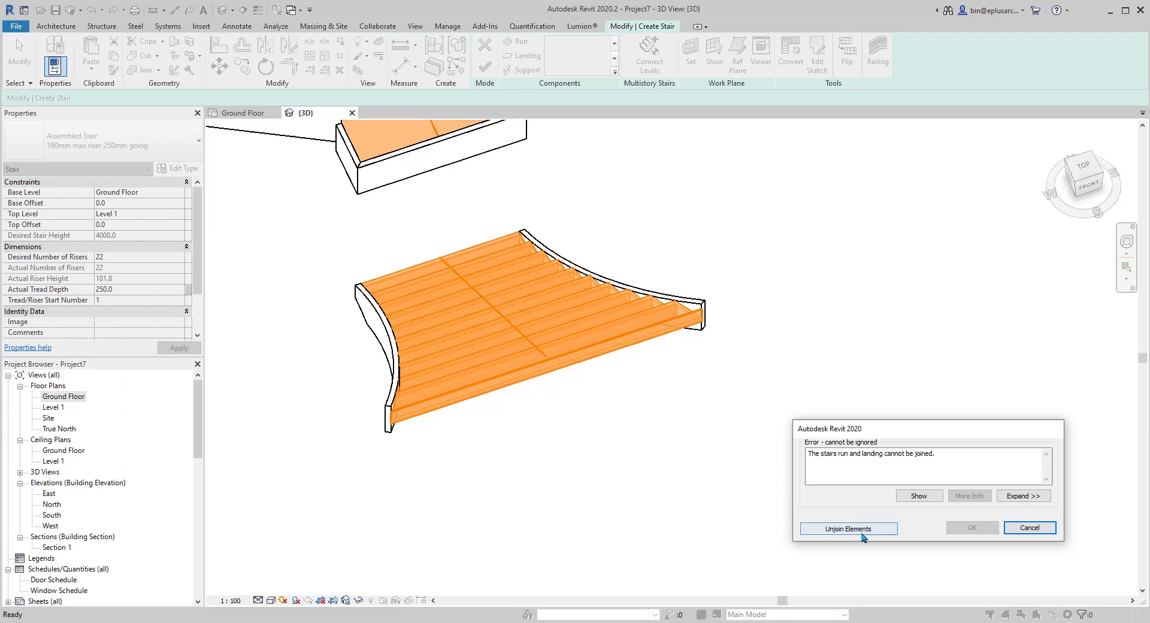
click(863, 530)
Step: Flip the direction of the stair with the detached lower run
shift+middle_drag(491, 431, 543, 385)
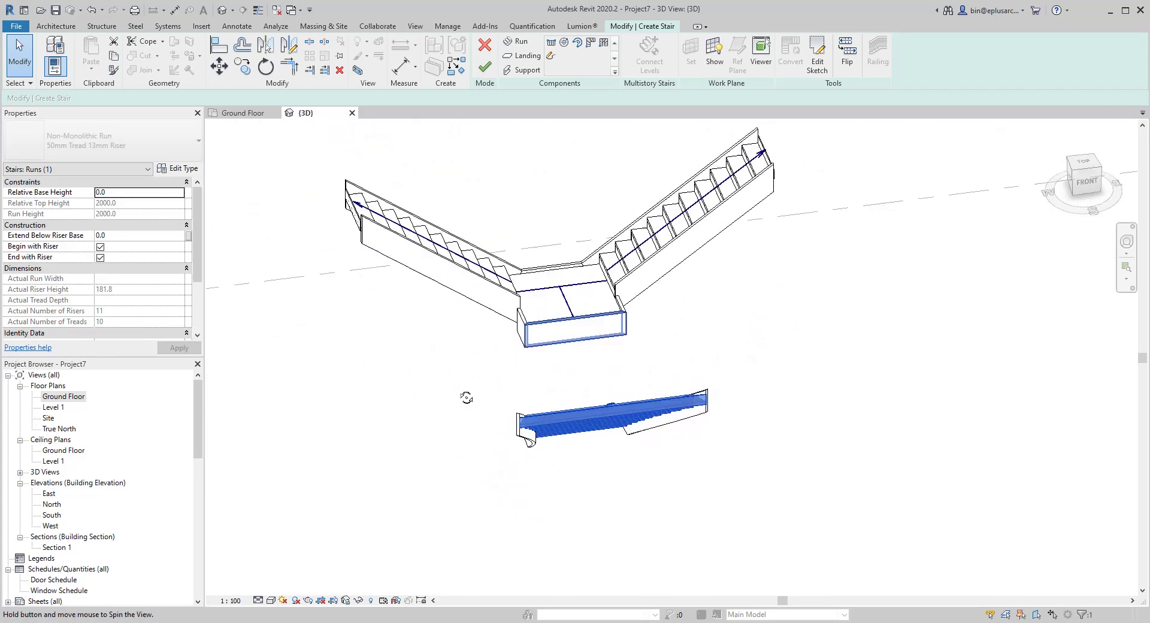
shift+middle_drag(466, 398, 574, 436)
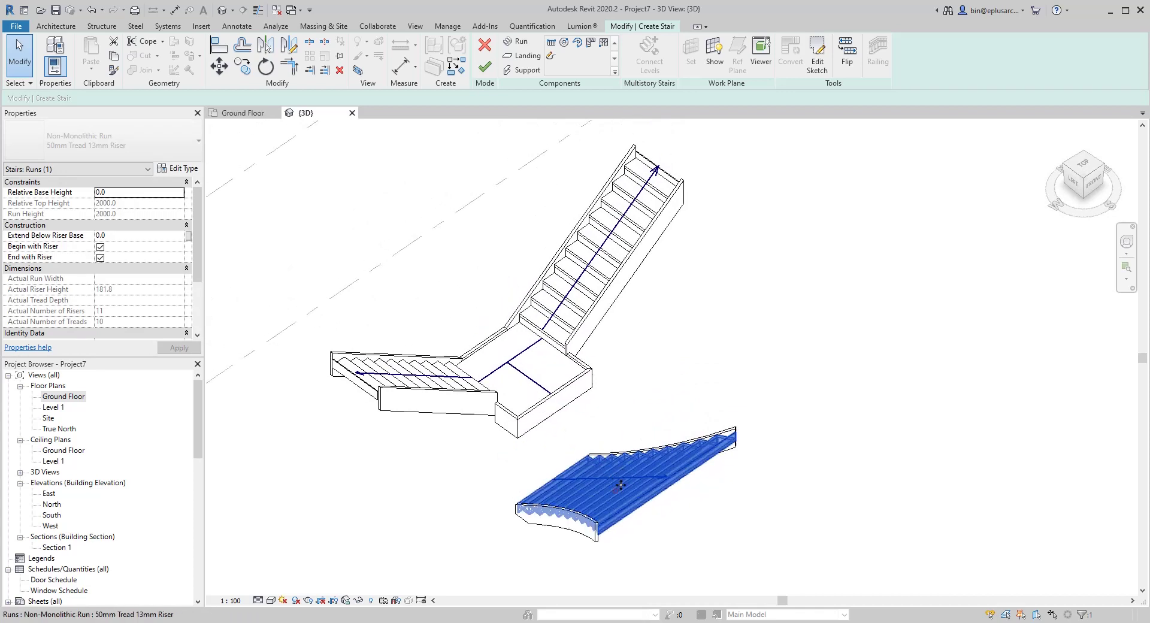
click(848, 66)
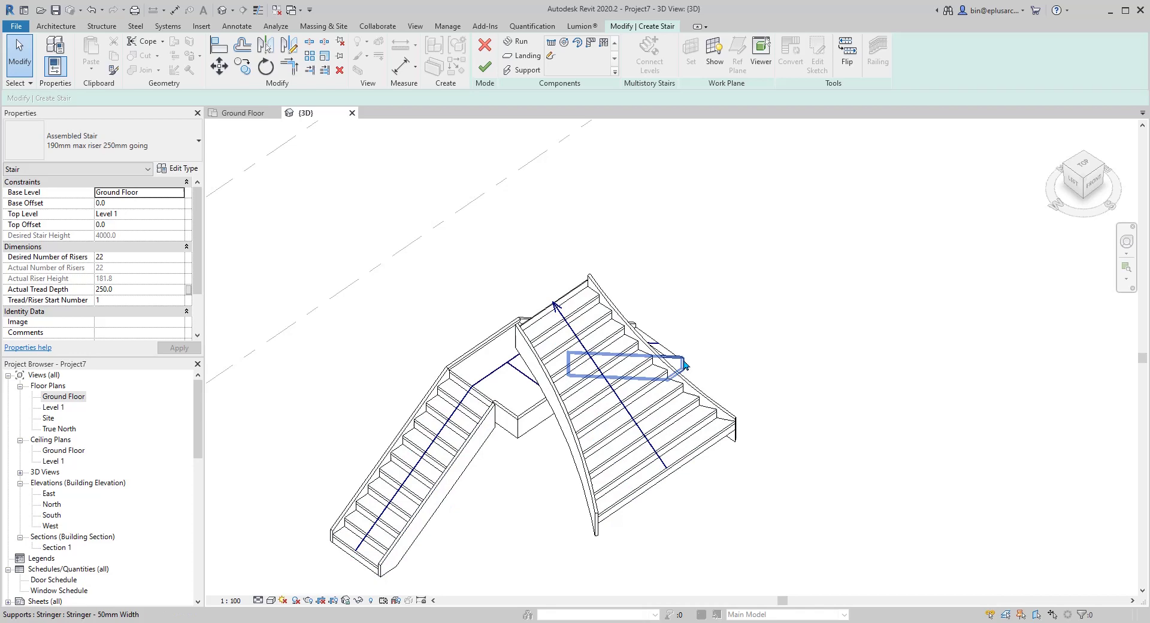
Step: Flip the stair's direction so the two side runs climb away from the landing
click(846, 63)
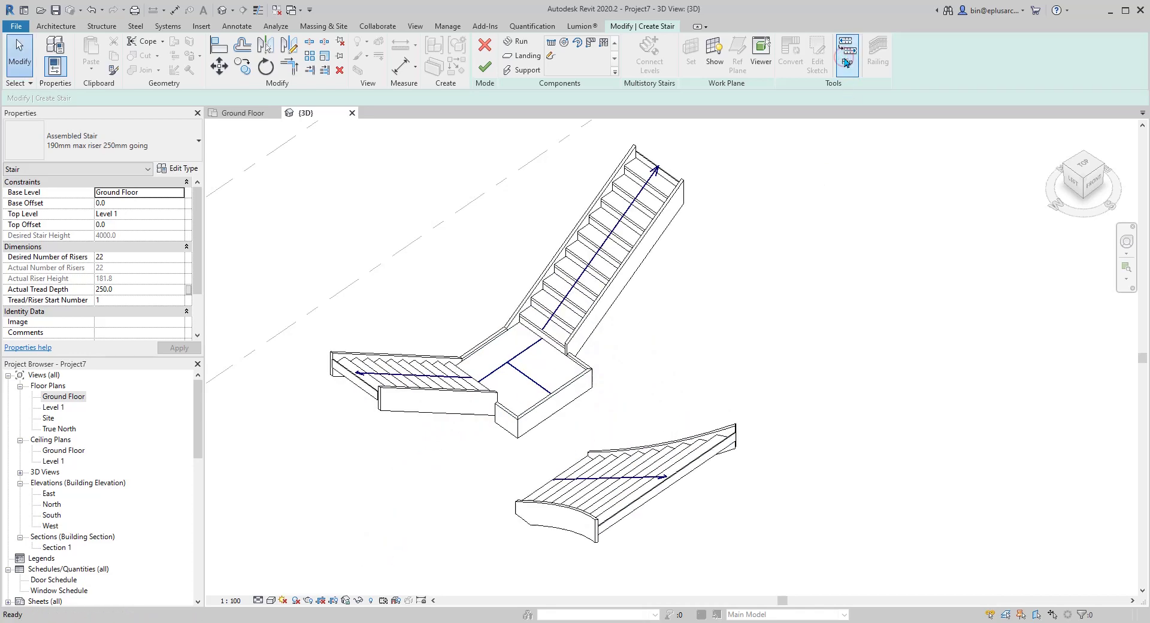
click(846, 63)
click(846, 63)
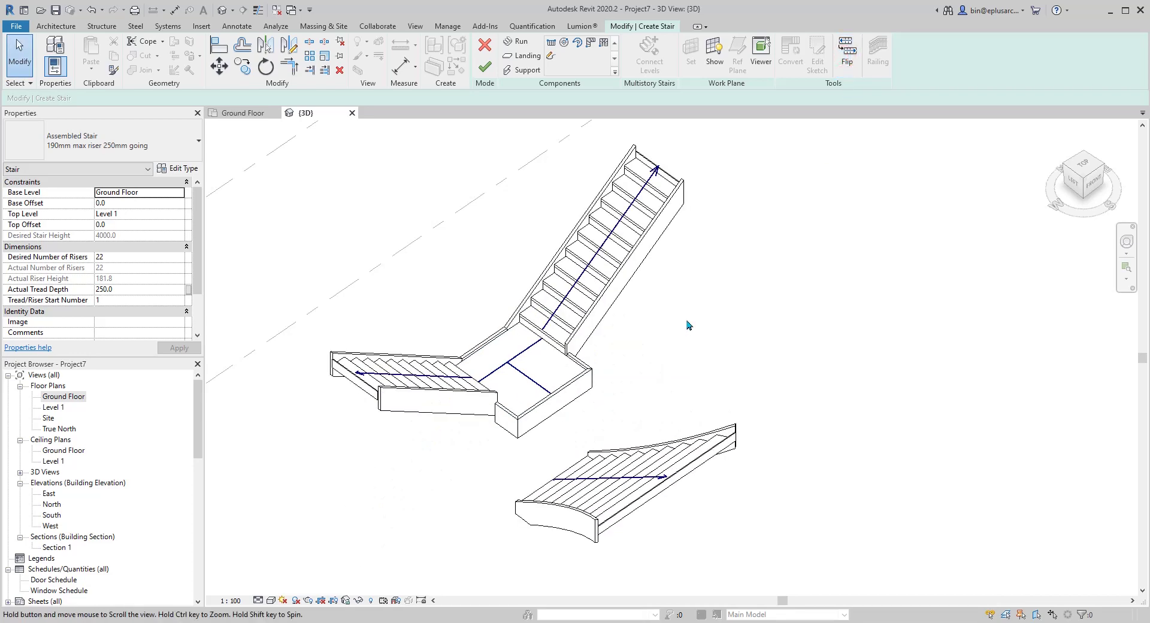
middle_drag(687, 324, 693, 336)
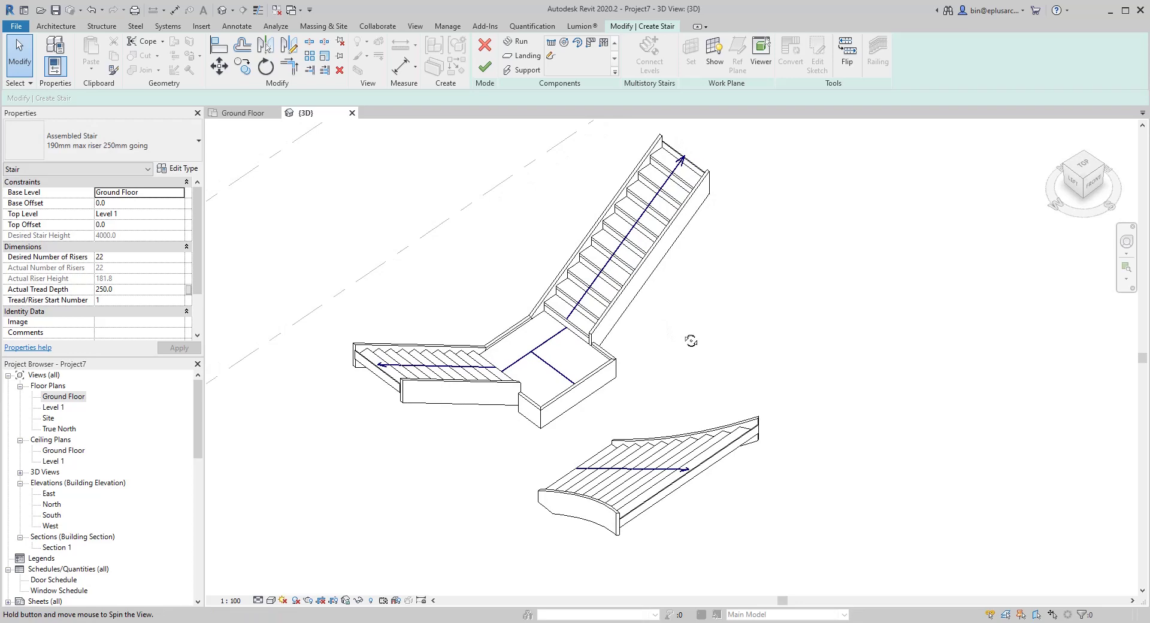
Step: Open the sketch of the detached curved run for editing
click(633, 491)
scroll(623, 486, up, 3)
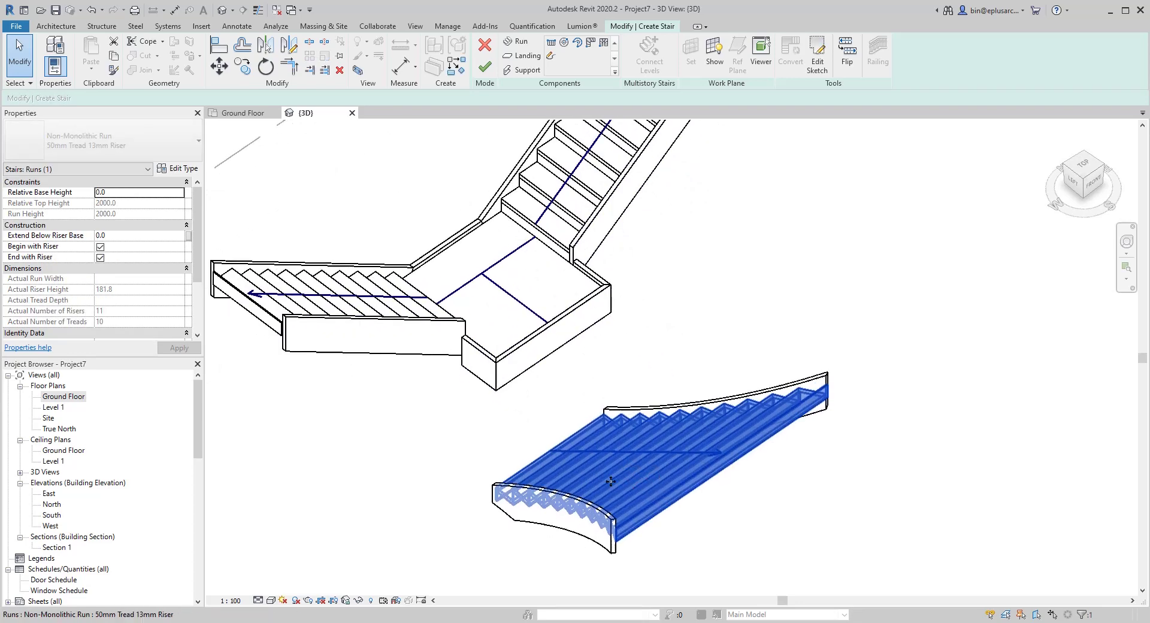
middle_drag(614, 482, 668, 448)
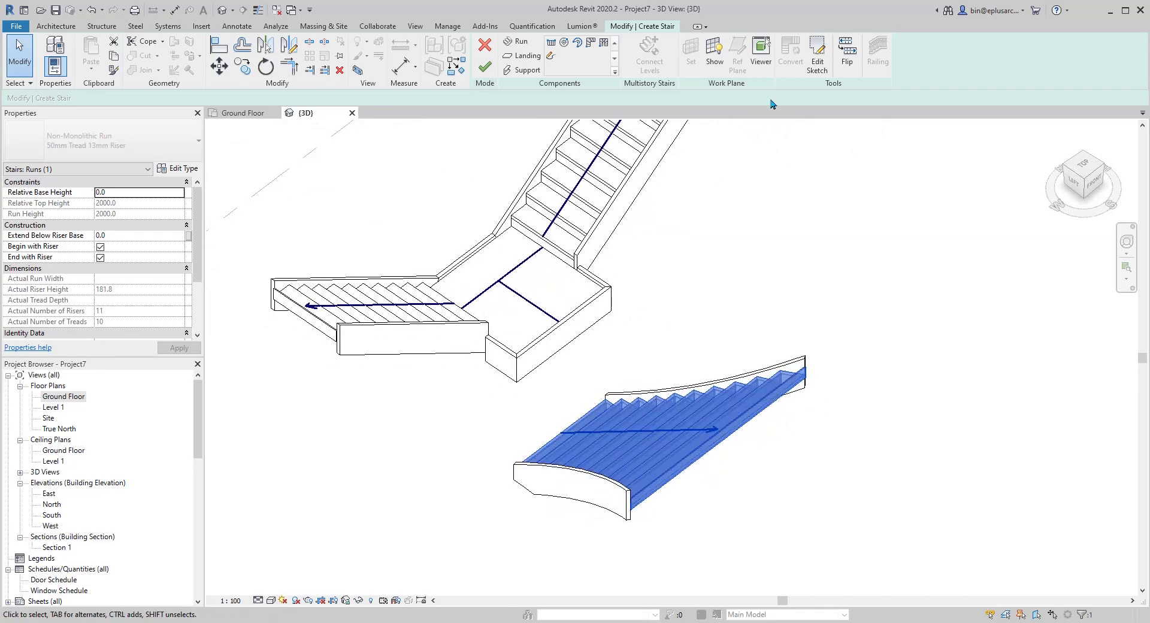
click(815, 60)
scroll(566, 454, down, 1)
middle_drag(567, 454, 563, 380)
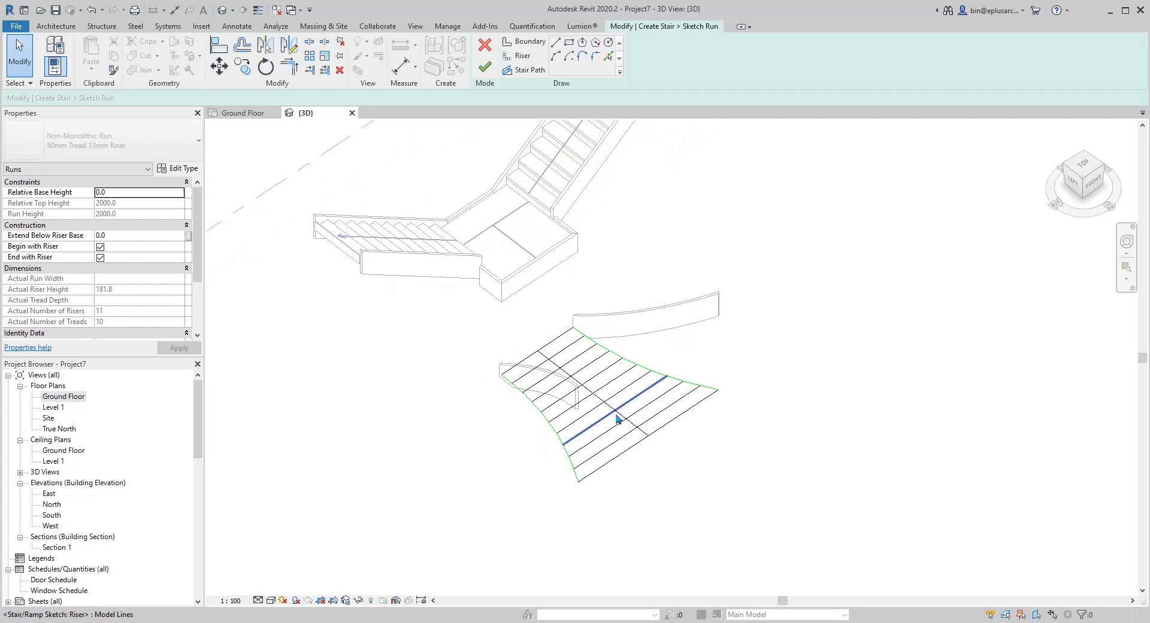
Step: Rotate all the run's sketch lines half a turn so the wide end faces the landing, and finish the sketch
middle_drag(617, 418, 580, 413)
mouse_move(433, 279)
mouse_down()
mouse_move(681, 482)
mouse_move(794, 544)
mouse_up()
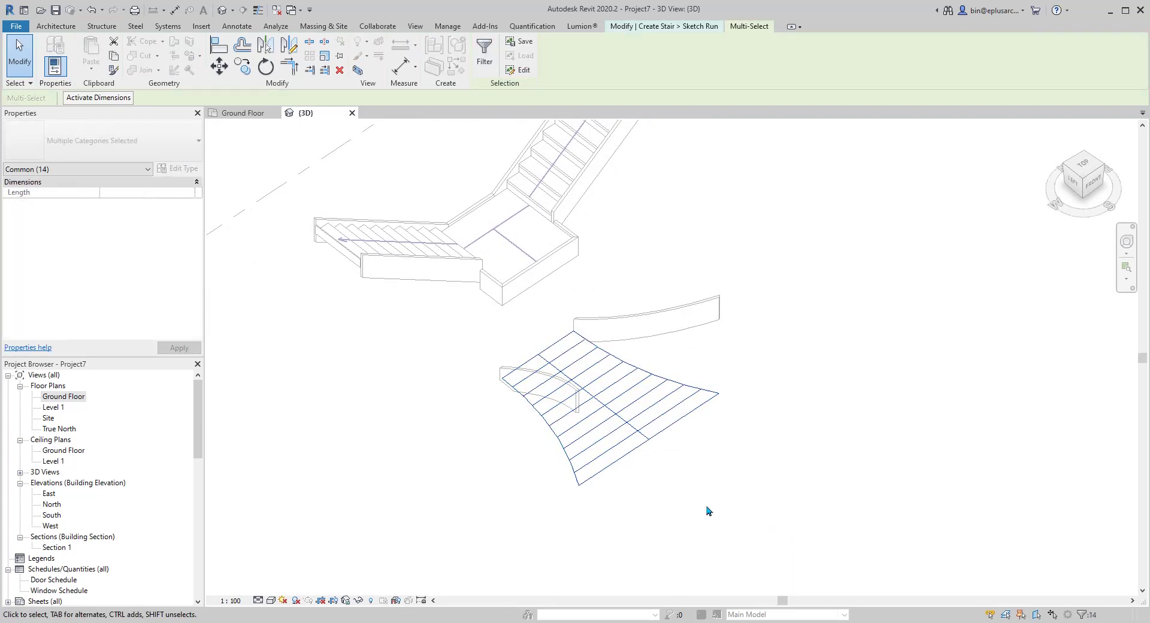
key(o)
click(638, 309)
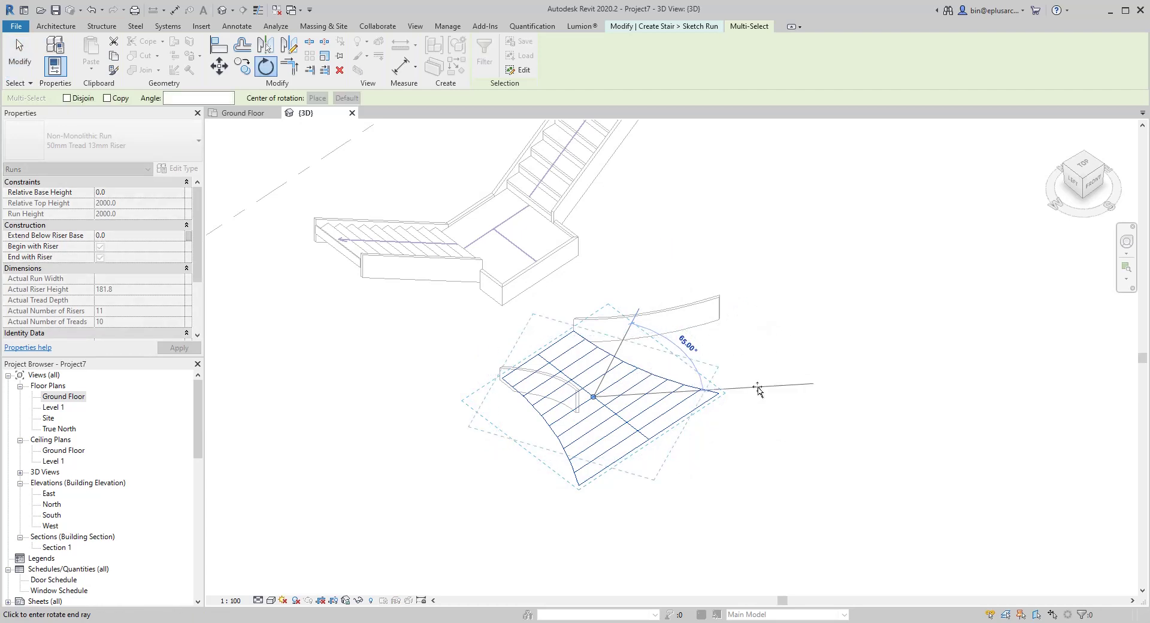
key(Return)
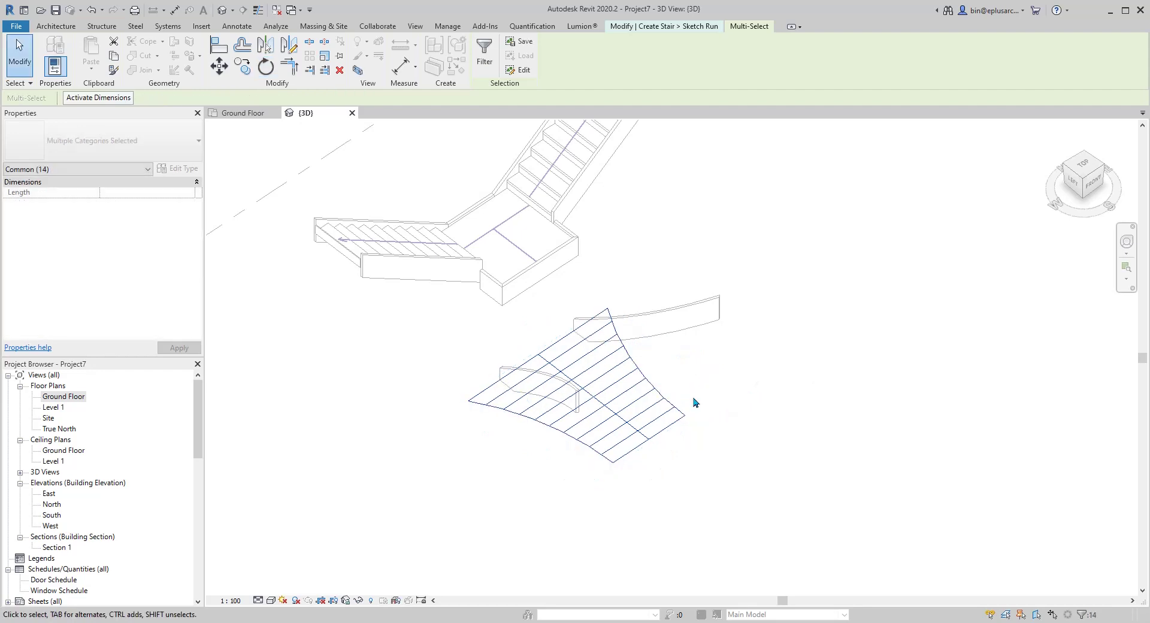
click(632, 27)
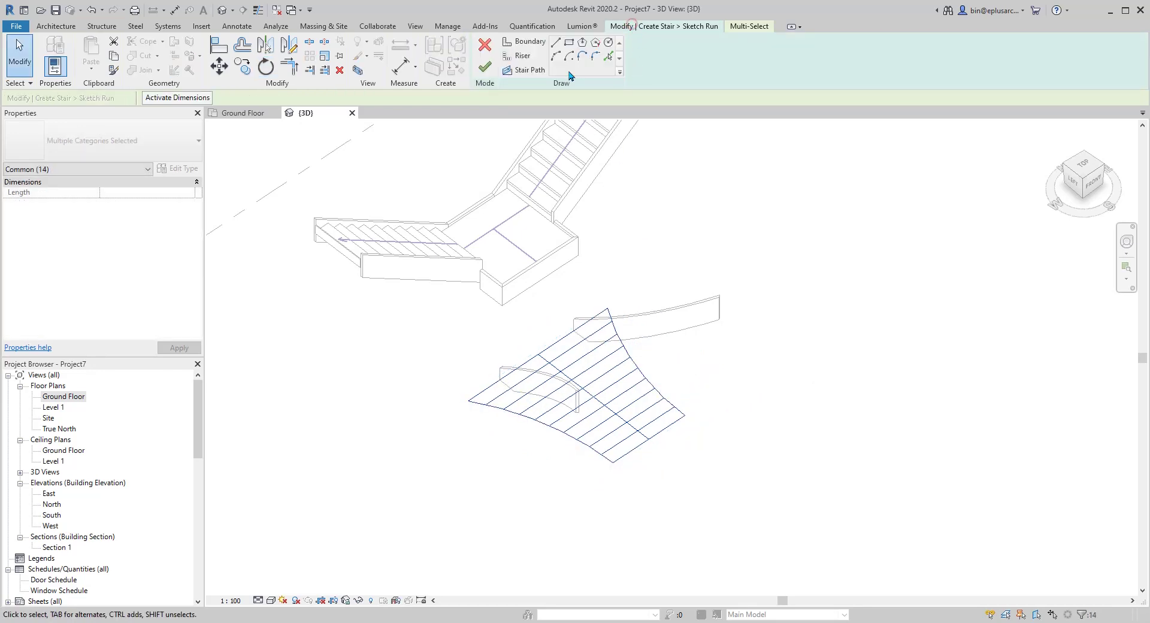
click(485, 66)
shift+middle_drag(537, 198, 461, 326)
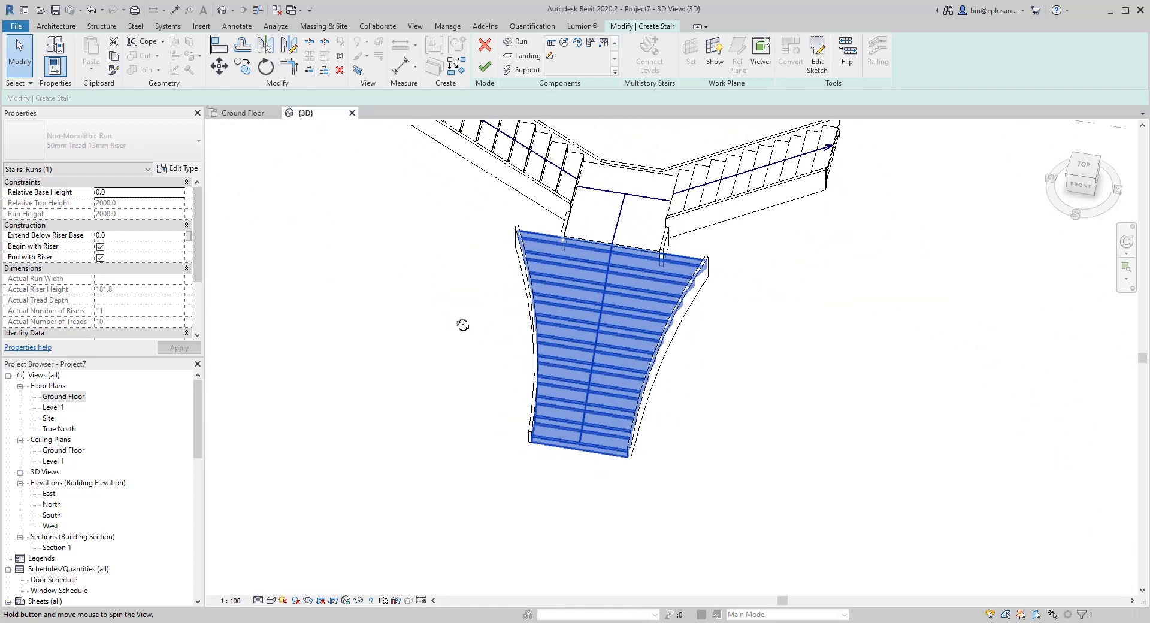
shift+middle_drag(527, 311, 598, 282)
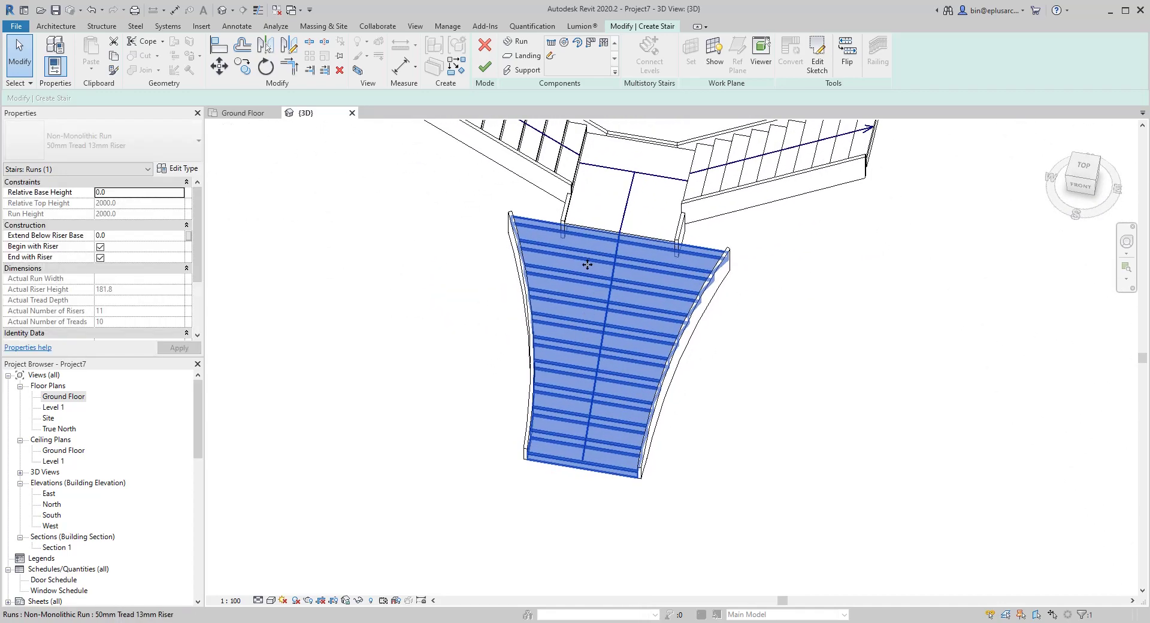
Step: Reopen the curved run's sketch and pick the landing's end stringer edge as a short boundary line reaching the widest riser
click(816, 60)
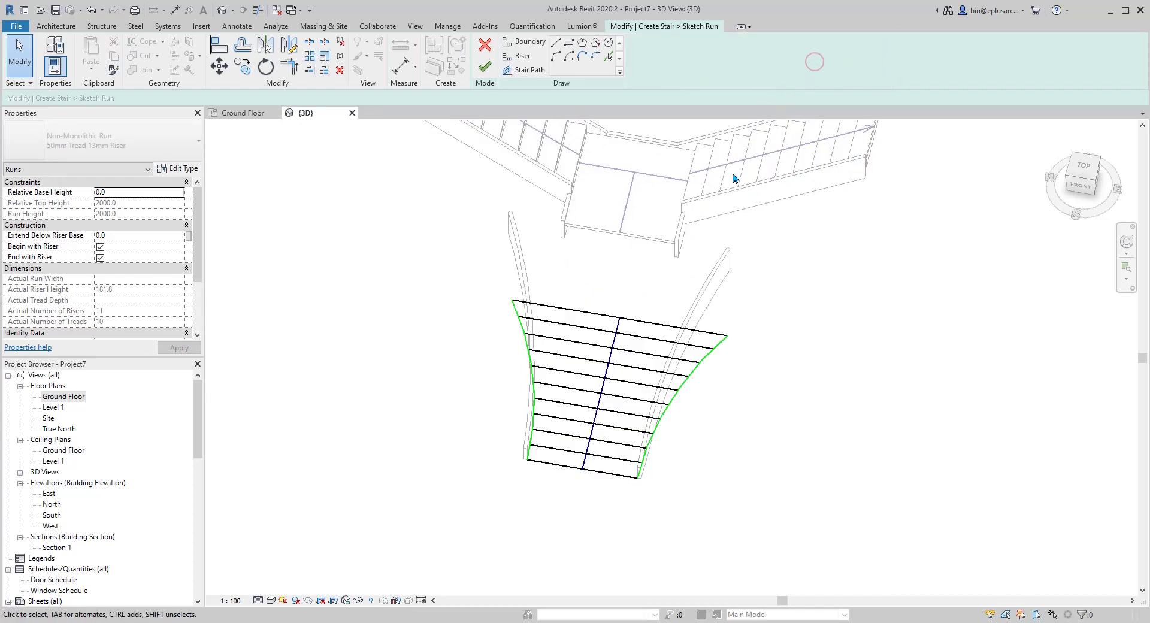
mouse_move(585, 366)
shift+middle_down()
mouse_move(541, 372)
mouse_move(597, 181)
shift+middle_up()
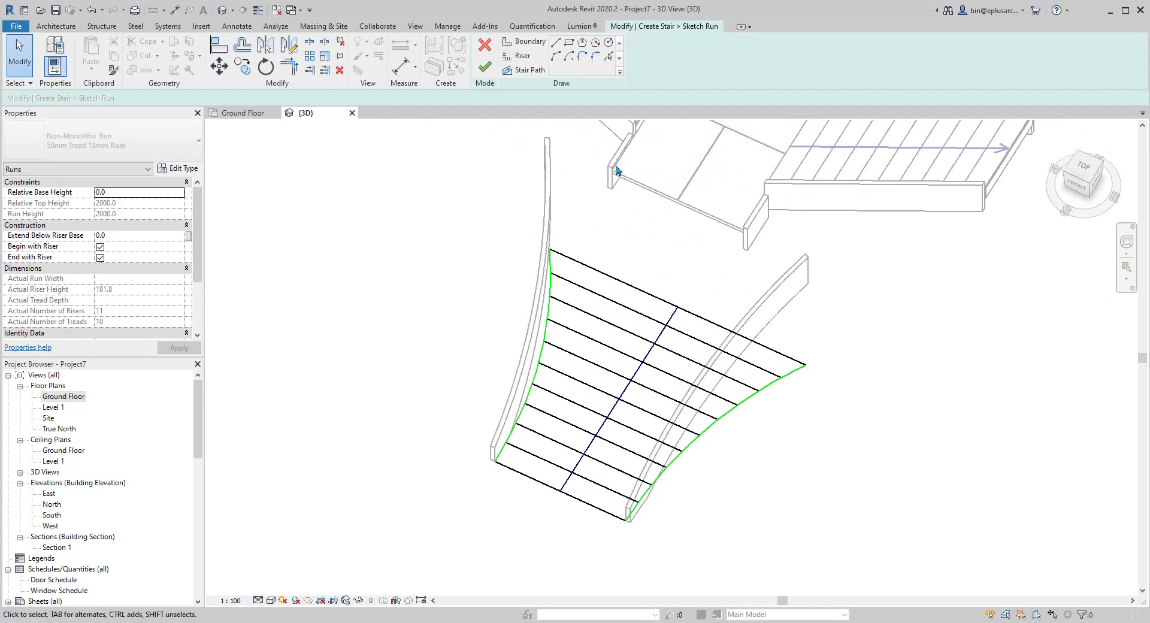
scroll(623, 171, up, 1)
click(608, 57)
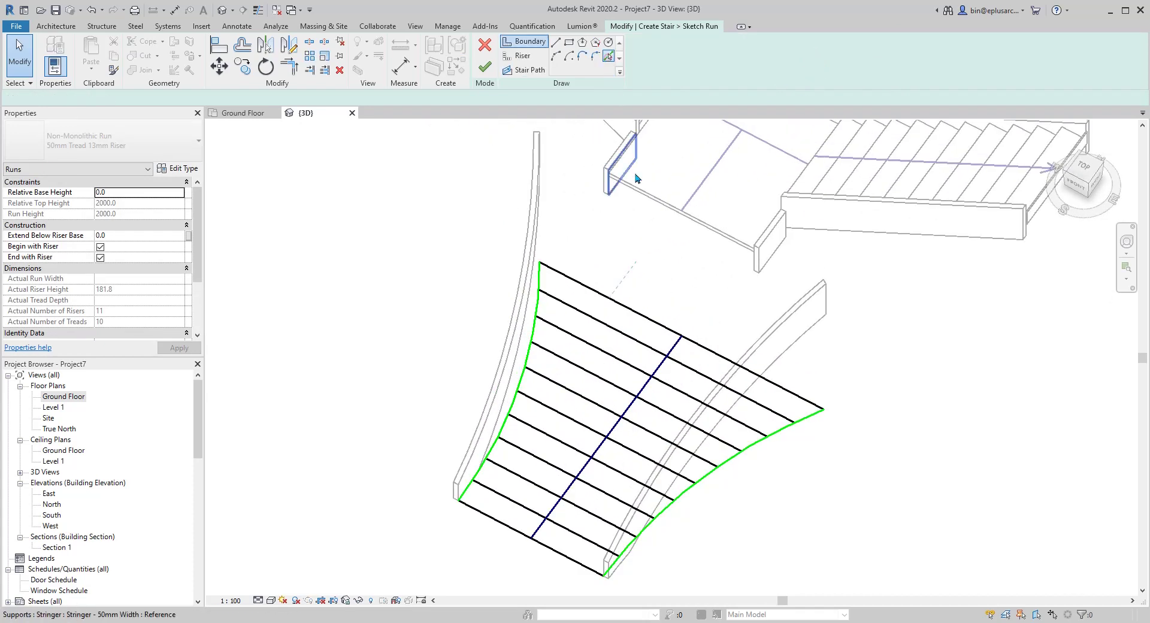
scroll(607, 162, up, 3)
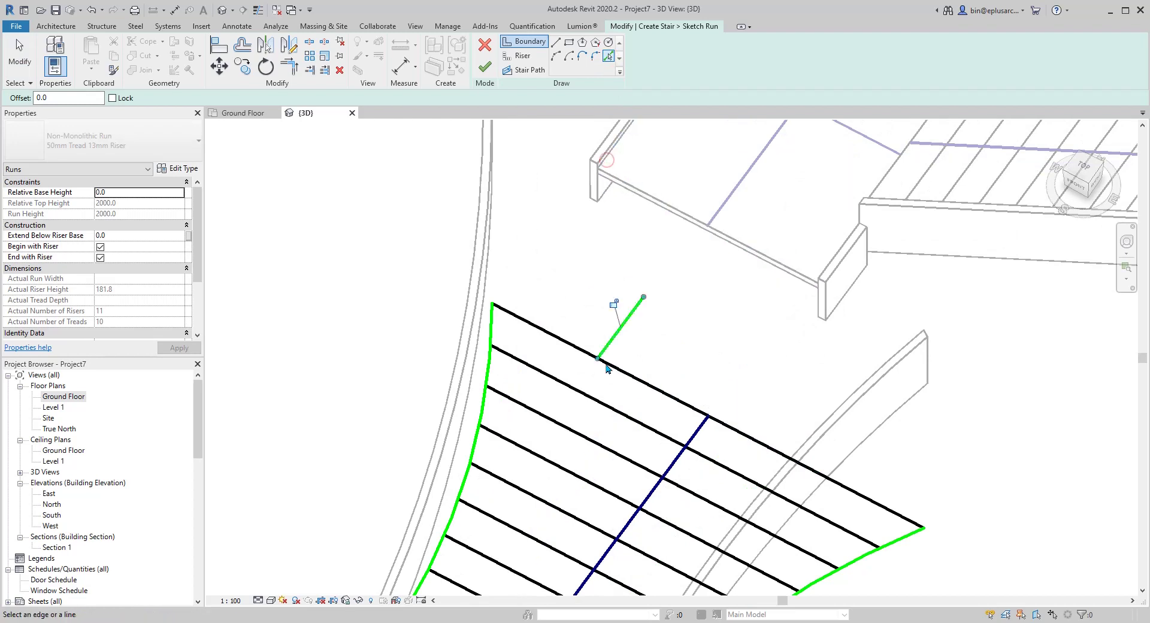
scroll(602, 335, down, 4)
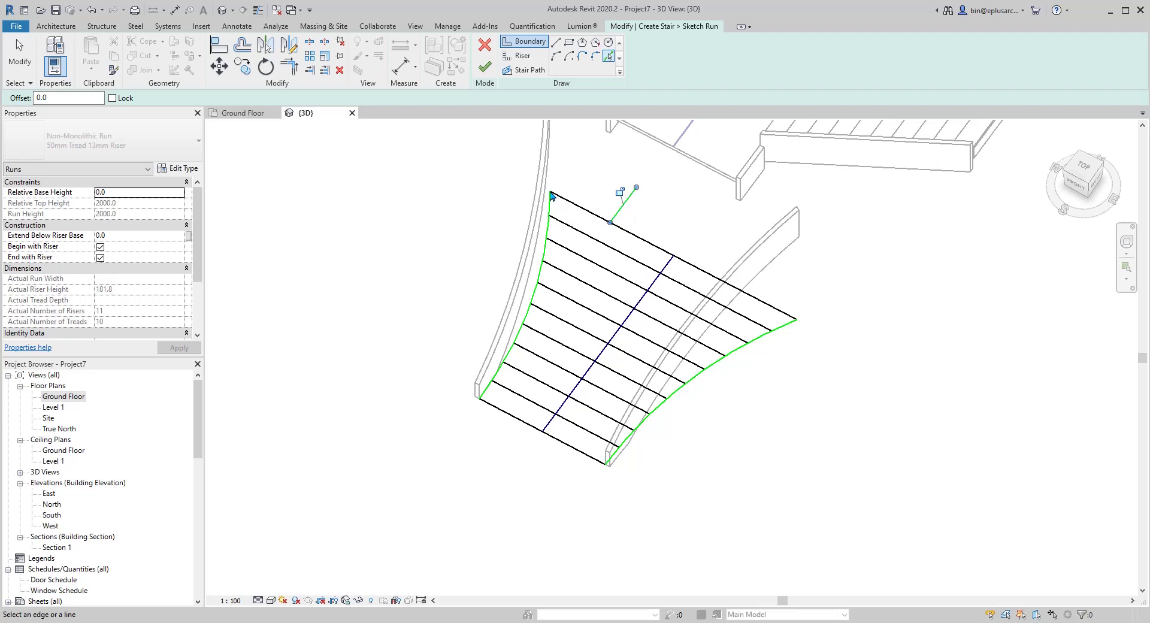
Step: Draw a 2500 mm straight boundary guide line from the widest riser's end, perpendicular to it, to align with the narrowest riser
click(556, 43)
click(550, 192)
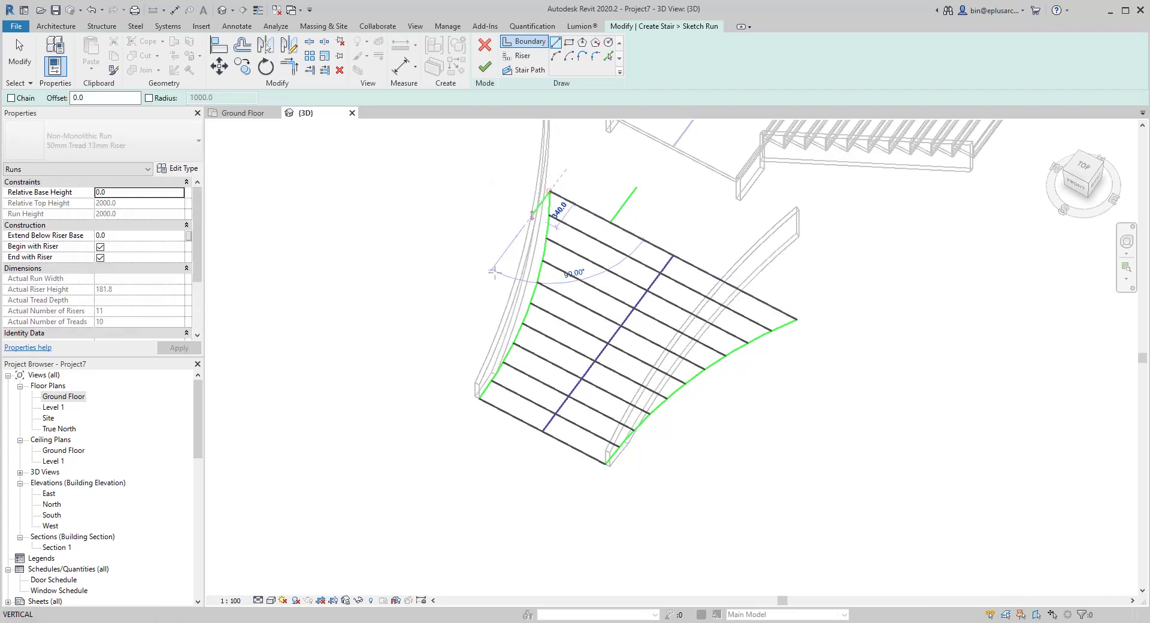
click(418, 366)
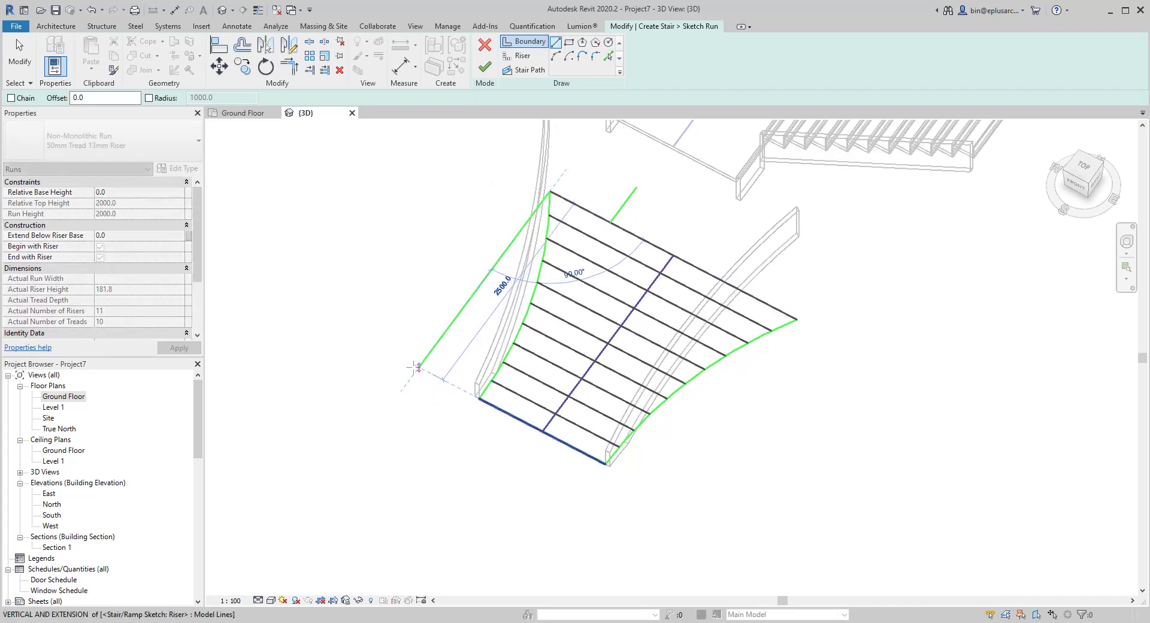
key(Escape)
key(Escape)
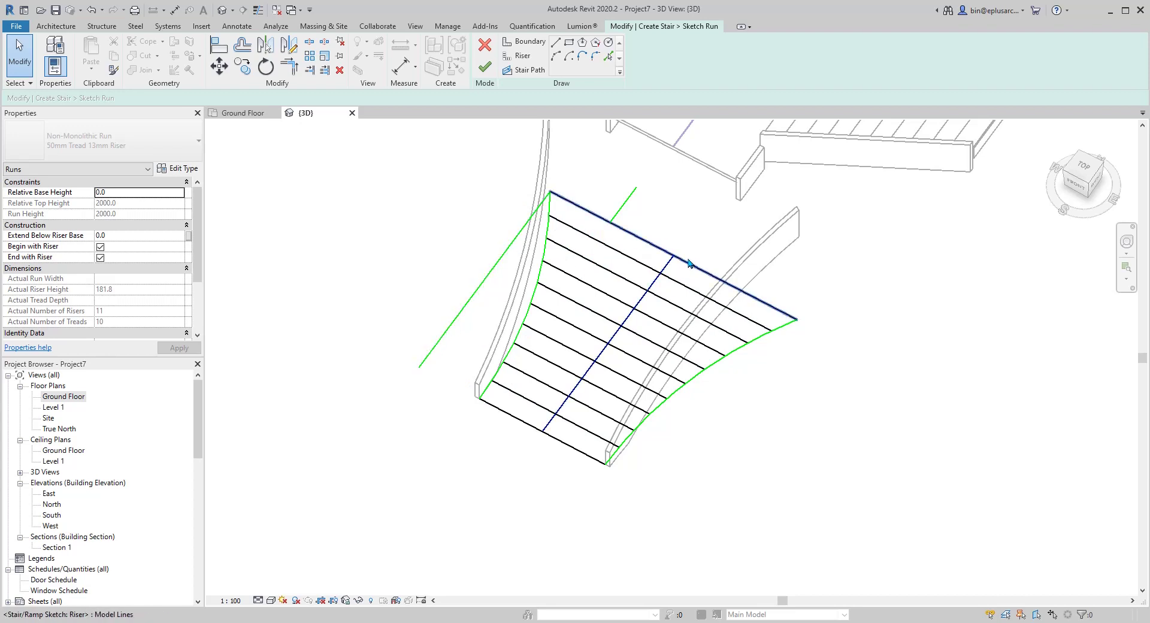
Step: Move the curved boundary beside the guide line from the widest riser's end to the end of the picked landing line
scroll(568, 318, up, 3)
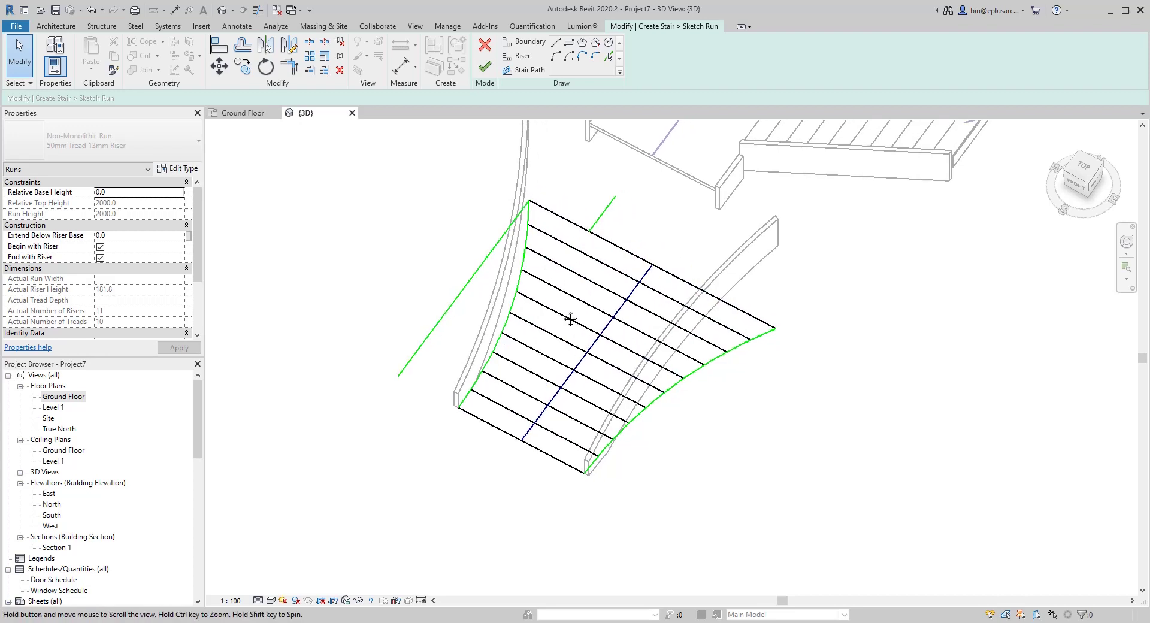
click(519, 263)
middle_drag(516, 247, 545, 264)
key(m)
key(v)
click(544, 198)
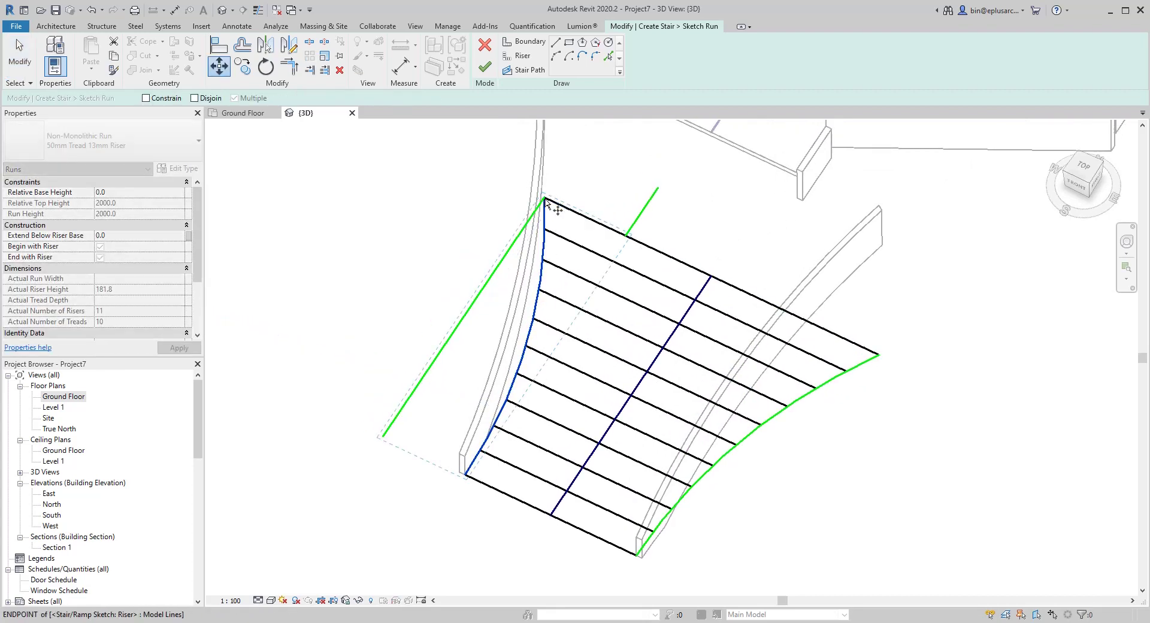
click(624, 239)
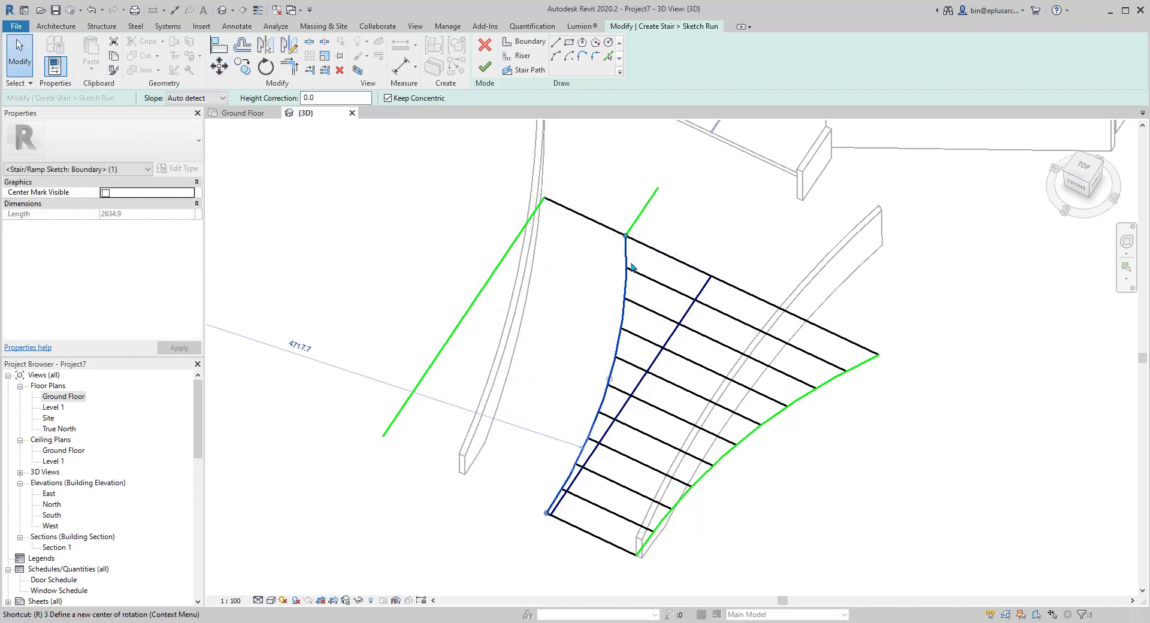
Step: Rotate the moved curved boundary about its landing-side endpoint until its other end meets the far end of the straight guide line
key(o)
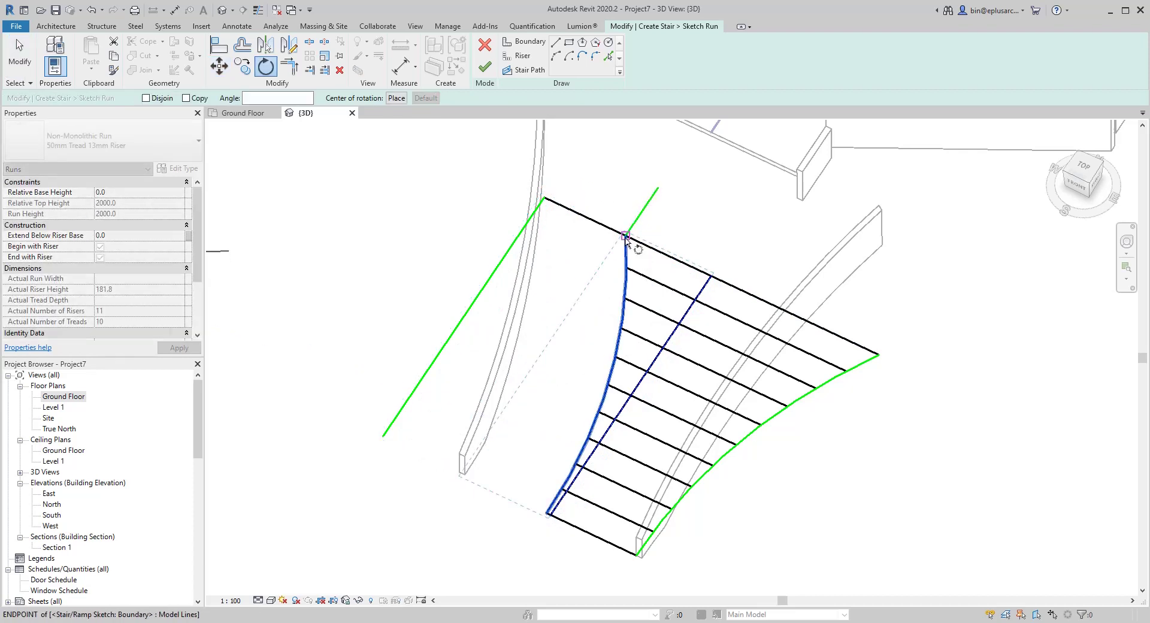
drag(640, 248, 625, 237)
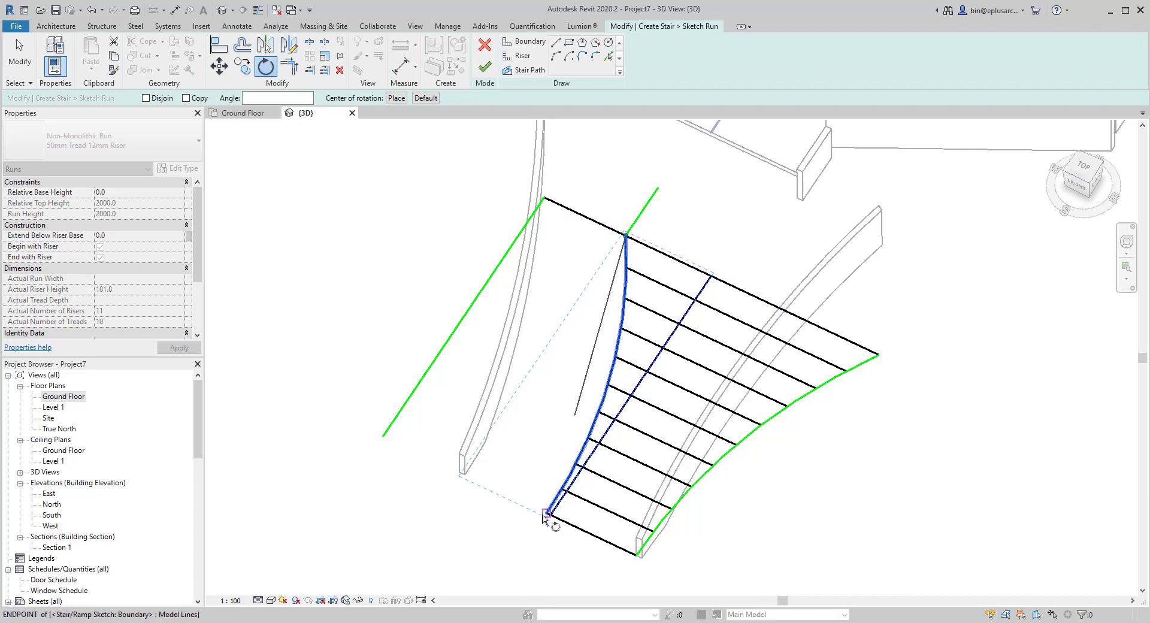
click(545, 514)
click(383, 436)
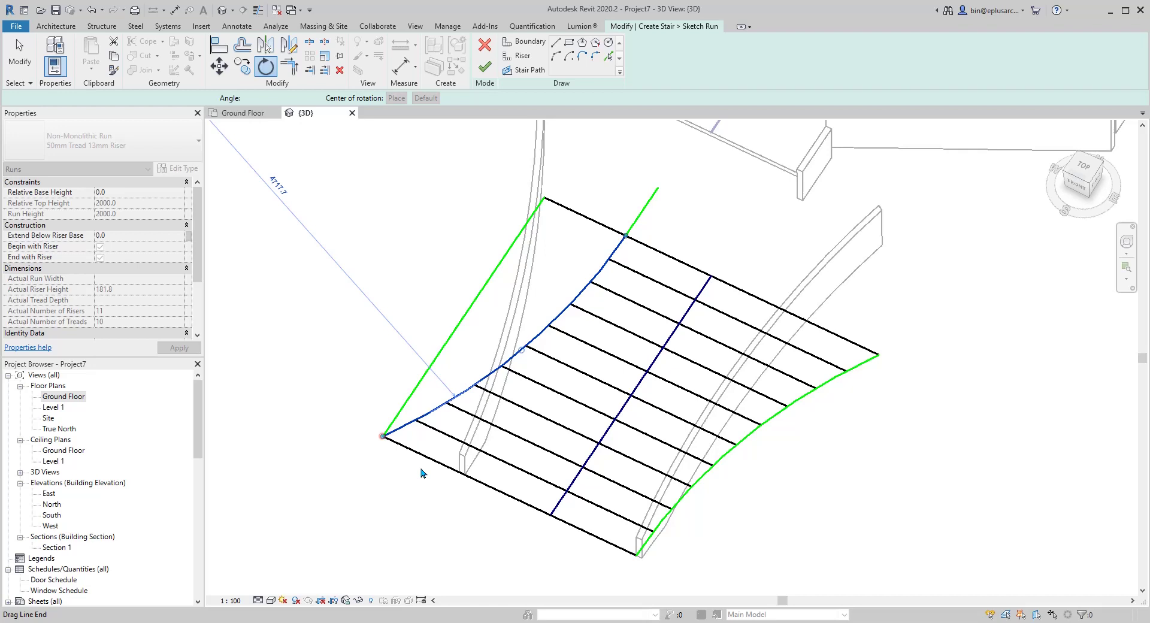
scroll(533, 422, down, 1)
mouse_move(590, 426)
shift+middle_down()
mouse_move(675, 387)
mouse_move(549, 341)
shift+middle_up()
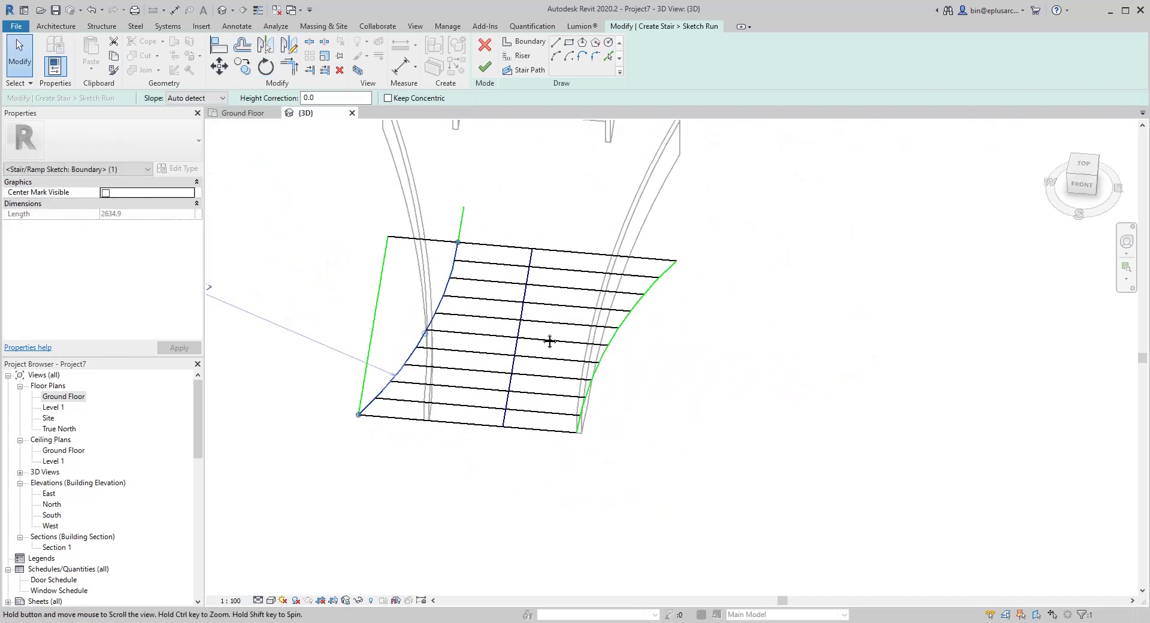
click(472, 294)
Step: Mirror the short landing line and the long straight guide line about the run's stair path
shift+middle_drag(473, 294, 394, 256)
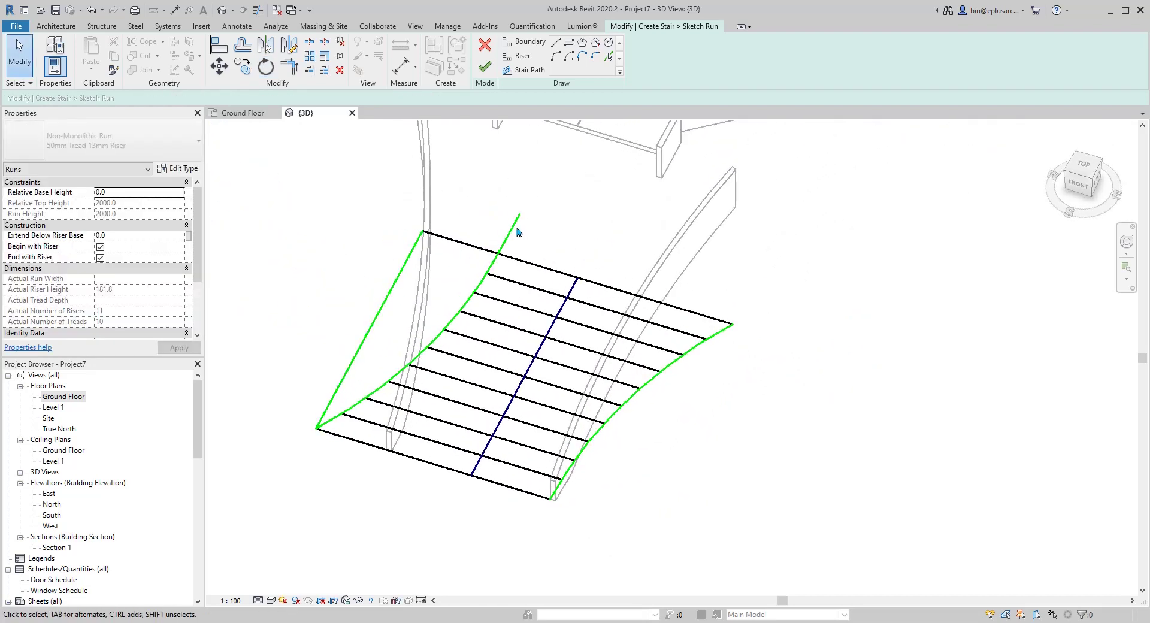
click(508, 235)
ctrl+click(402, 272)
middle_drag(538, 293, 487, 281)
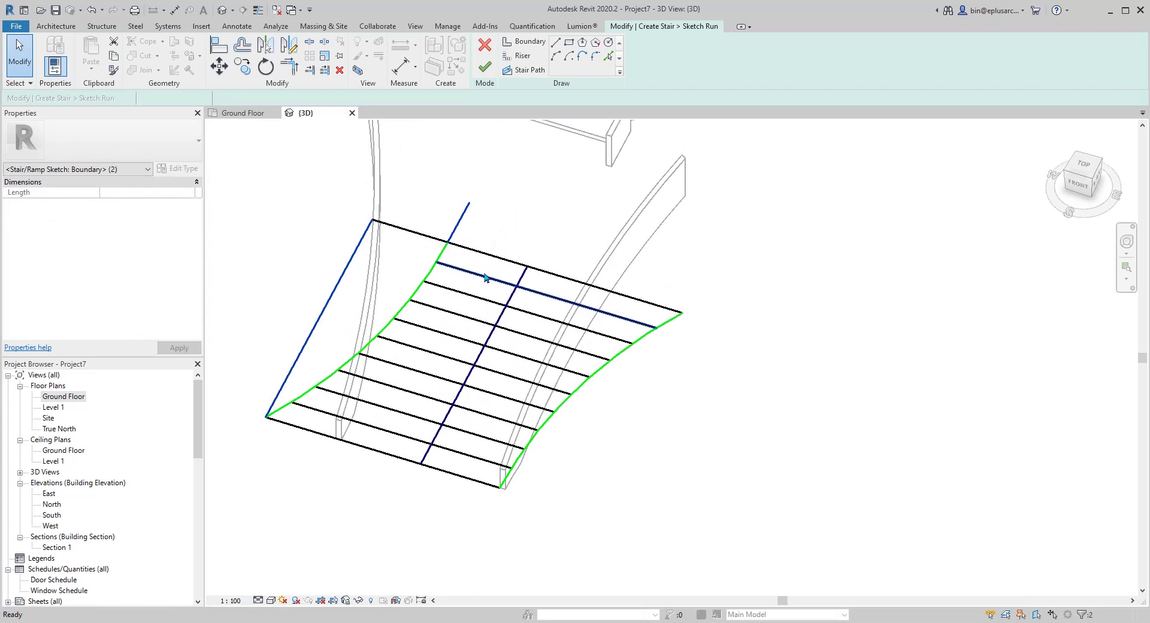
key(m)
key(m)
click(508, 296)
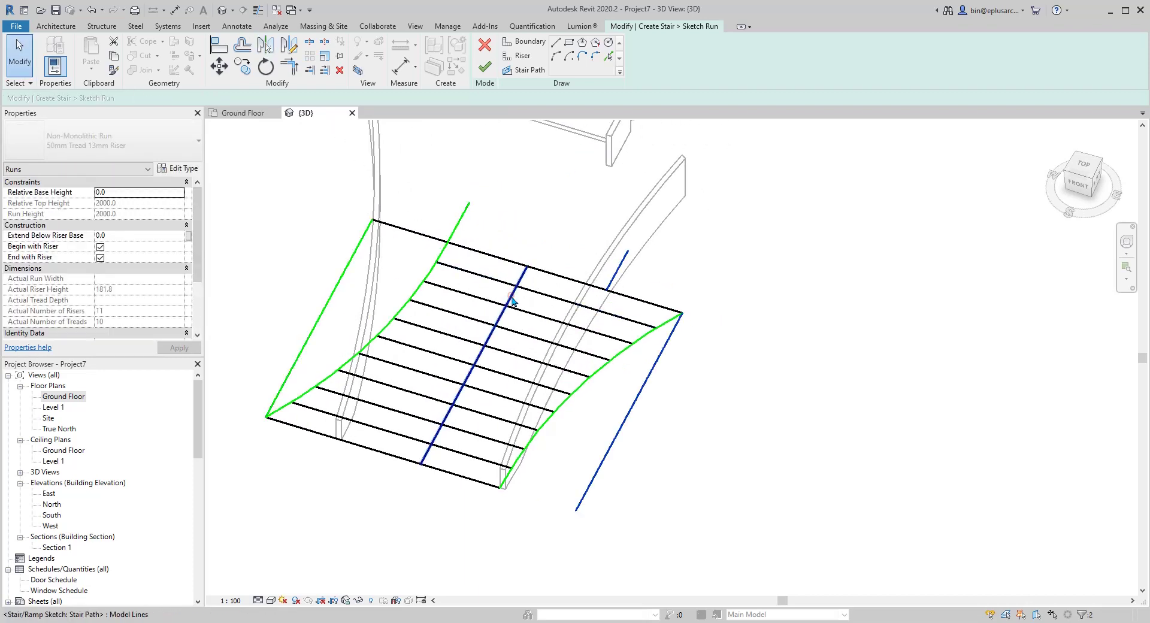
Step: Move the opposite curved boundary from the landing-side riser's end to the end of the mirrored short line
middle_drag(665, 379, 616, 344)
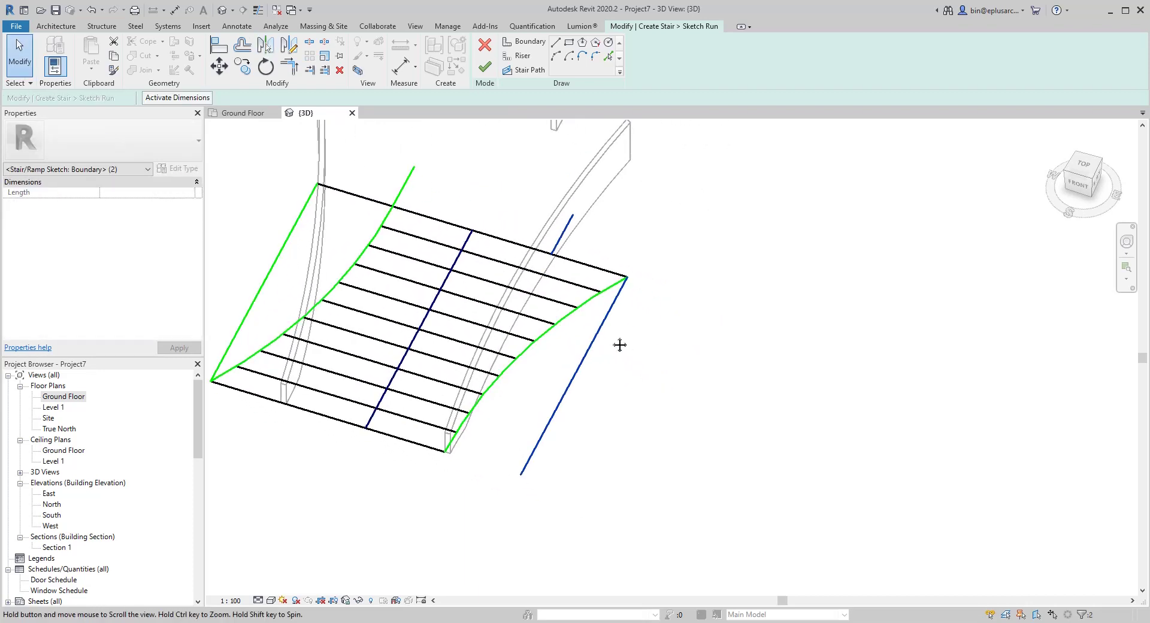
click(588, 308)
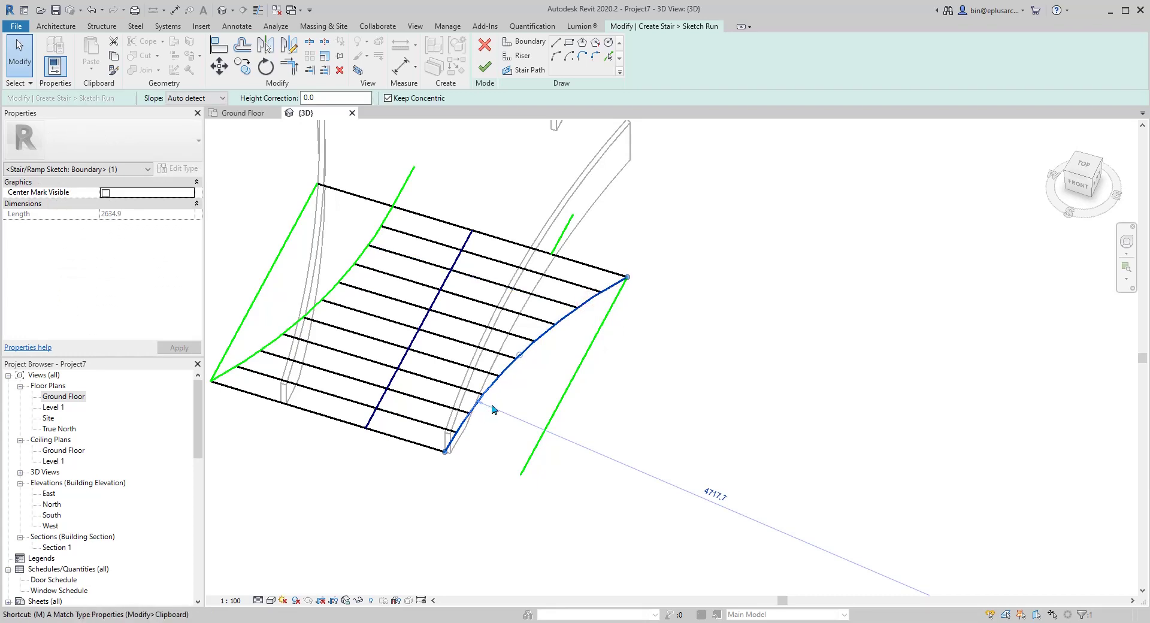
key(v)
click(627, 276)
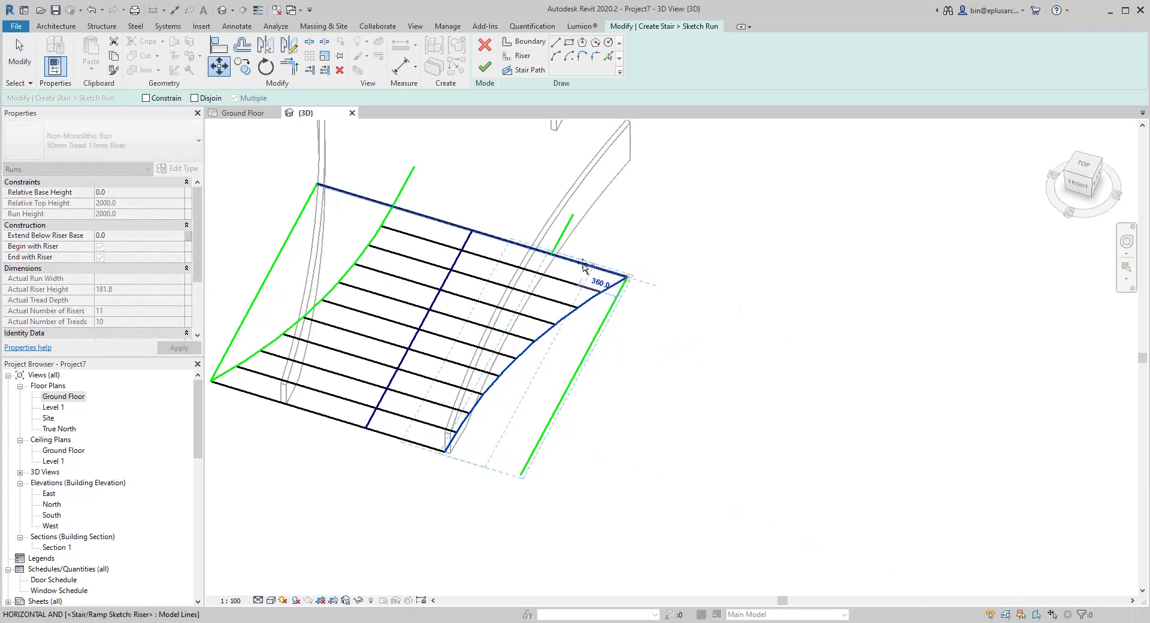
click(553, 256)
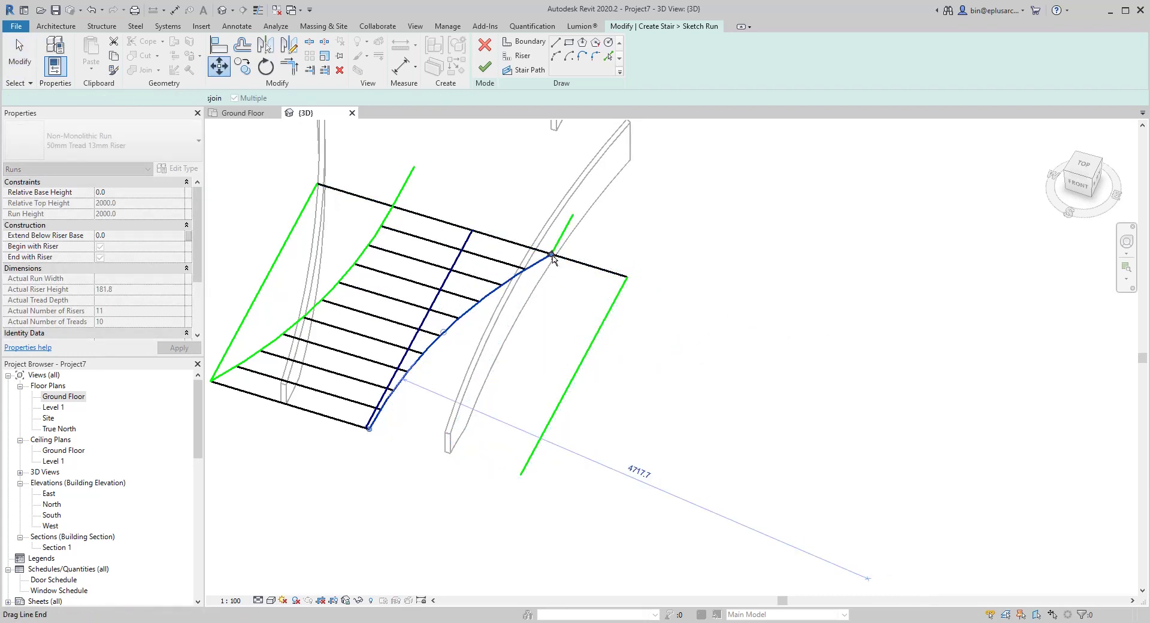
Step: Rotate the opposite curved boundary about its landing-side endpoint until its other end meets the far end of the mirrored guide line
click(563, 290)
key(r)
key(o)
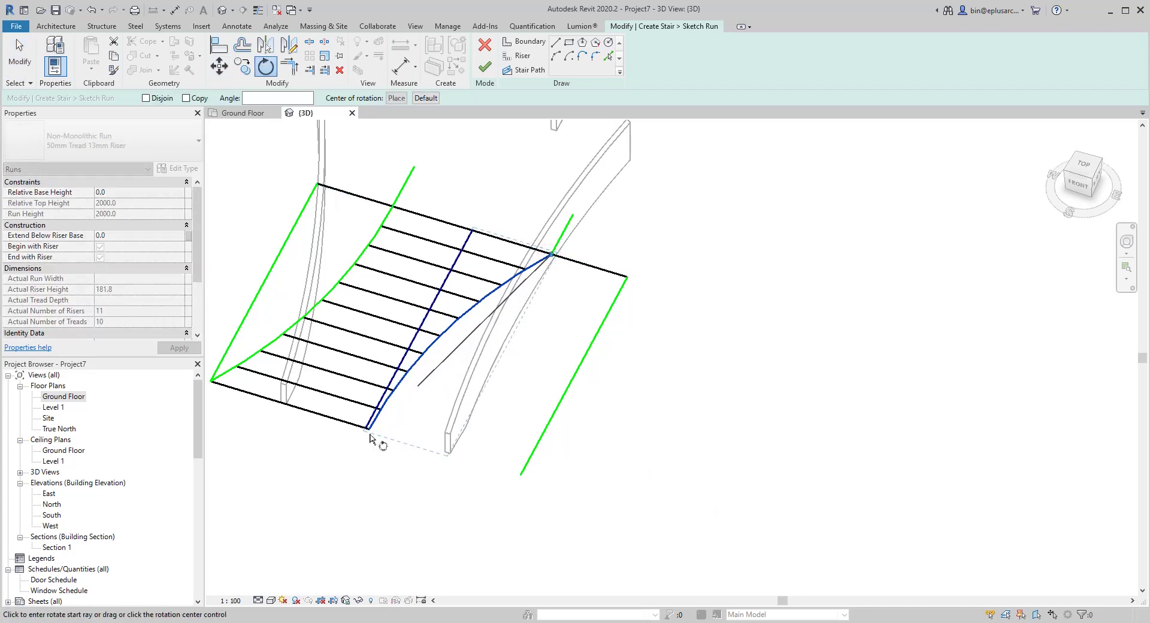
click(521, 474)
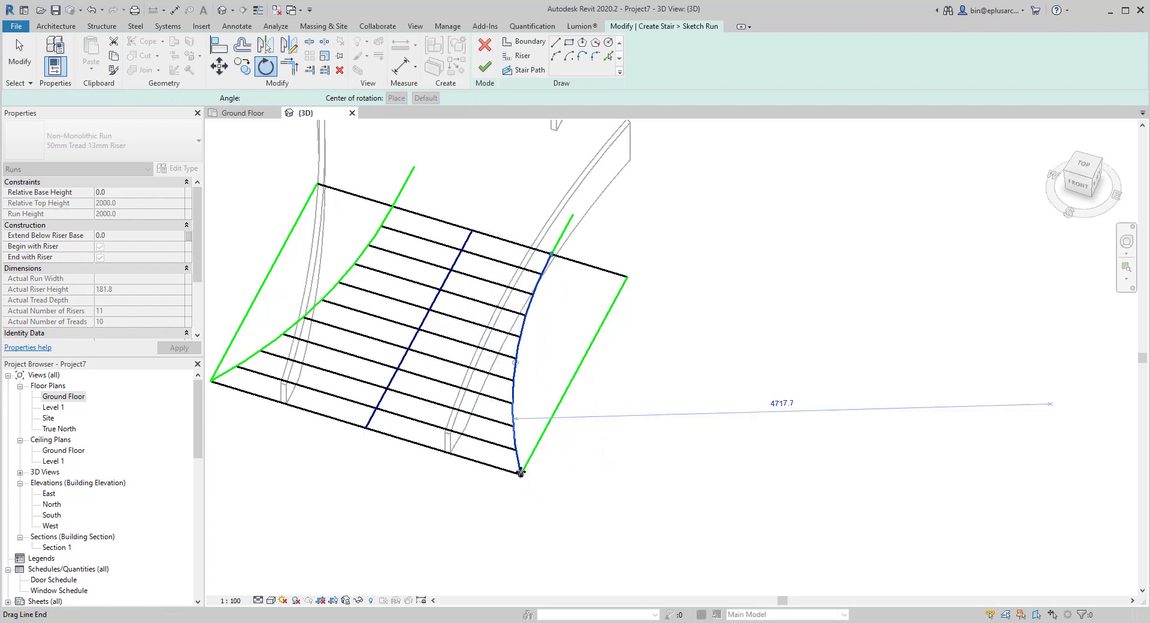
Step: Delete the remaining straight guide lines on both sides of the run sketch, keeping the two curved boundaries
scroll(585, 387, down, 1)
middle_drag(556, 391, 610, 392)
click(638, 301)
click(662, 326)
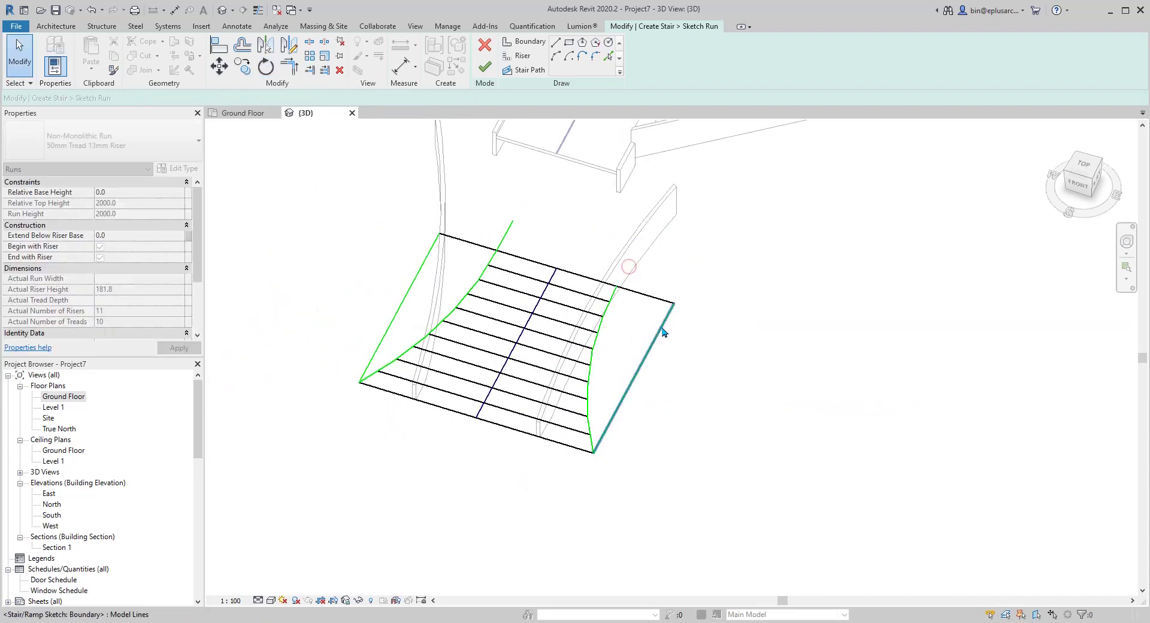
key(Delete)
click(426, 262)
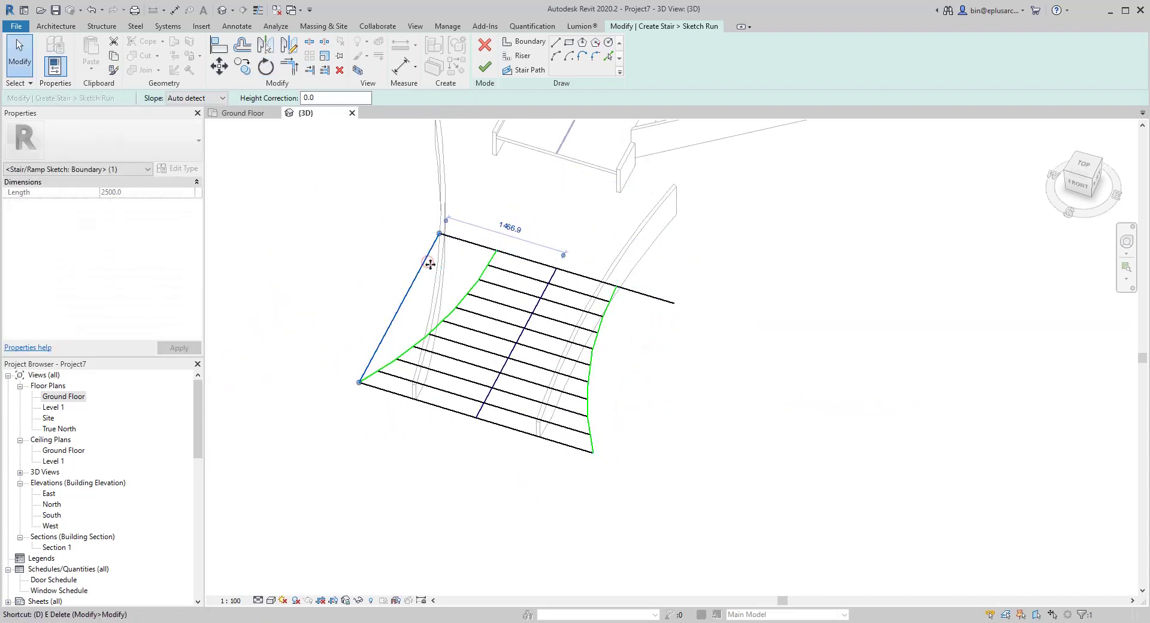
key(Delete)
Step: Trim the riser line at the landing to the curved boundaries and finish the run sketch
scroll(492, 259, up, 2)
middle_drag(717, 325, 717, 325)
scroll(641, 321, up, 1)
key(t)
key(r)
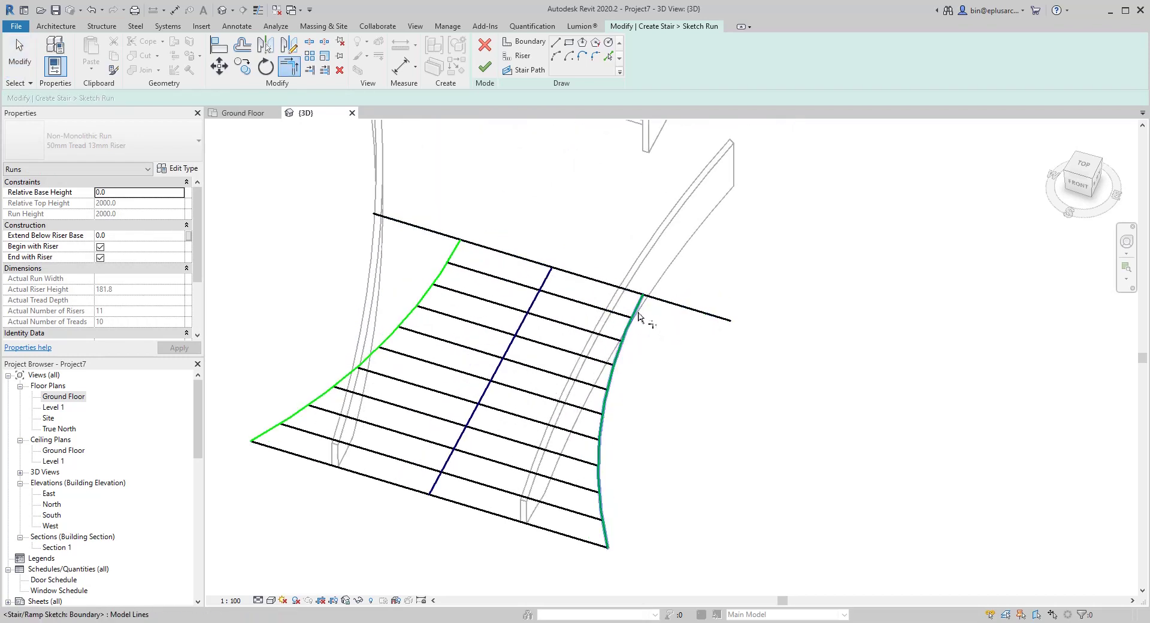
click(501, 253)
click(456, 248)
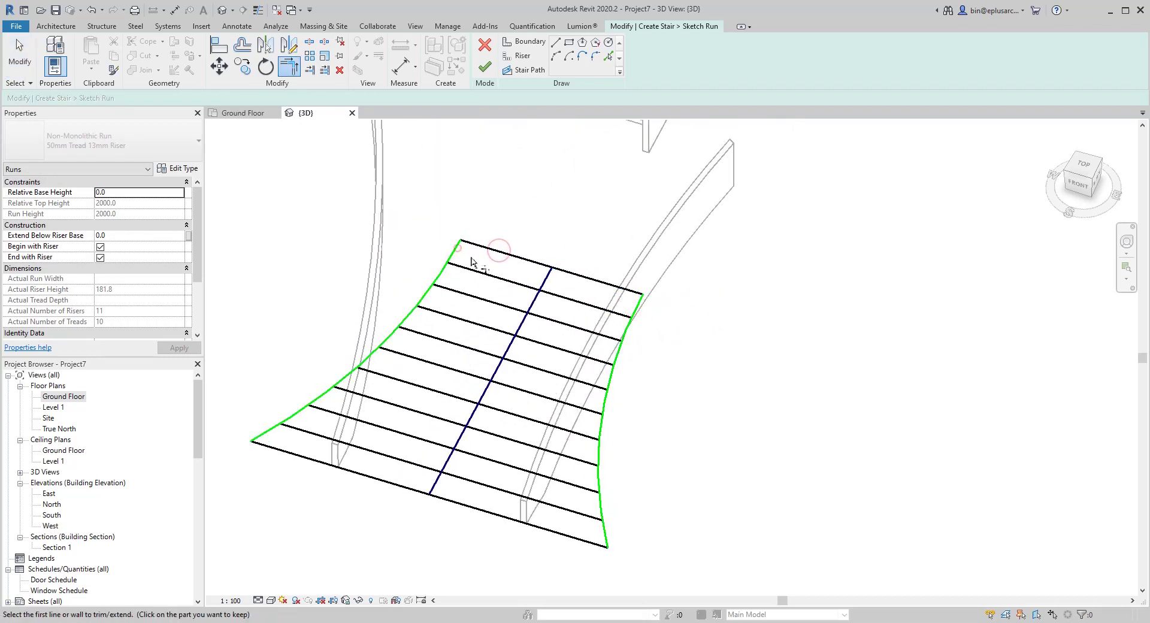
scroll(471, 258, down, 1)
key(Escape)
click(485, 68)
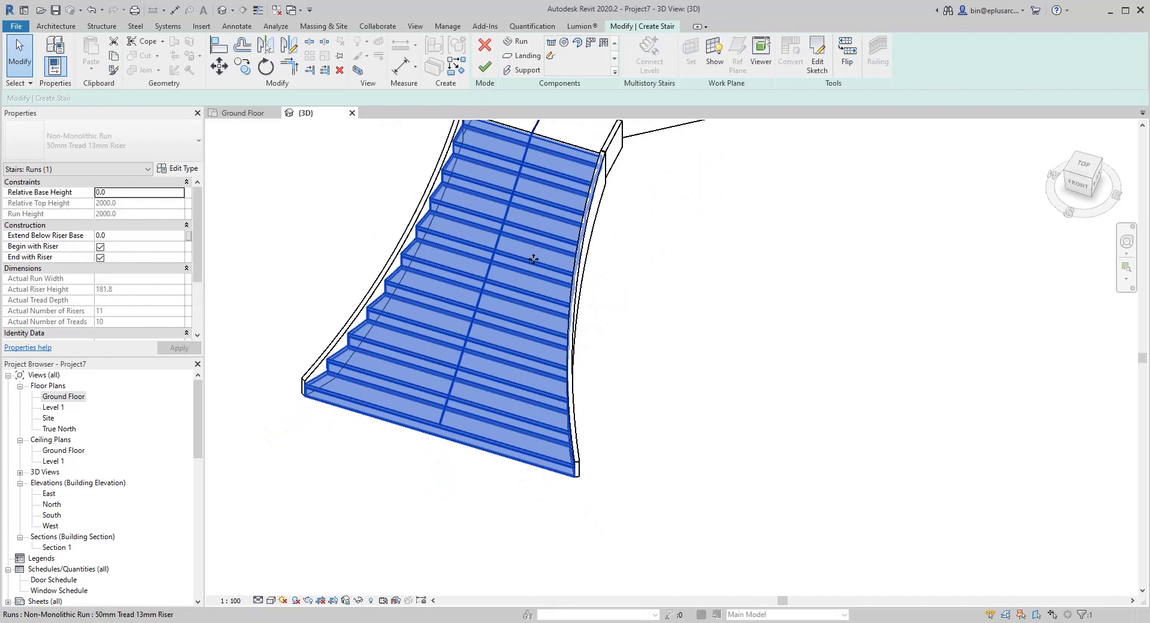
Step: Check the flared lower run against the landing and finish editing the stair
shift+middle_drag(670, 269, 722, 279)
click(649, 259)
middle_drag(553, 313, 677, 286)
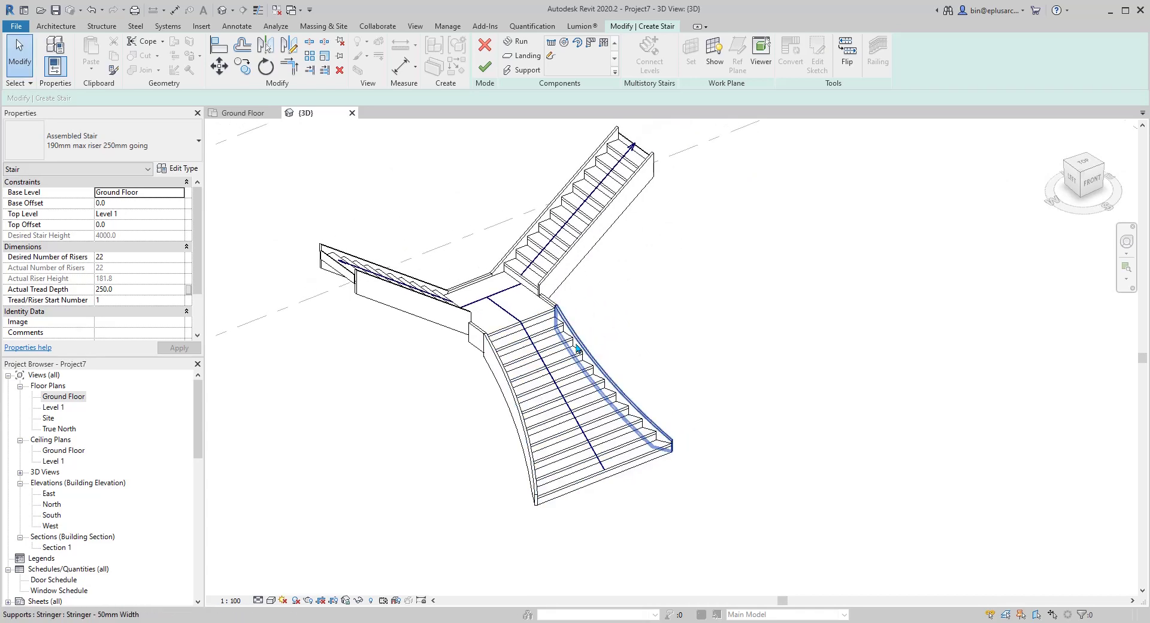
mouse_move(647, 350)
shift+middle_down()
mouse_move(641, 340)
mouse_move(603, 359)
mouse_move(663, 334)
mouse_move(386, 321)
mouse_move(554, 275)
shift+middle_up()
click(572, 331)
scroll(572, 331, up, 1)
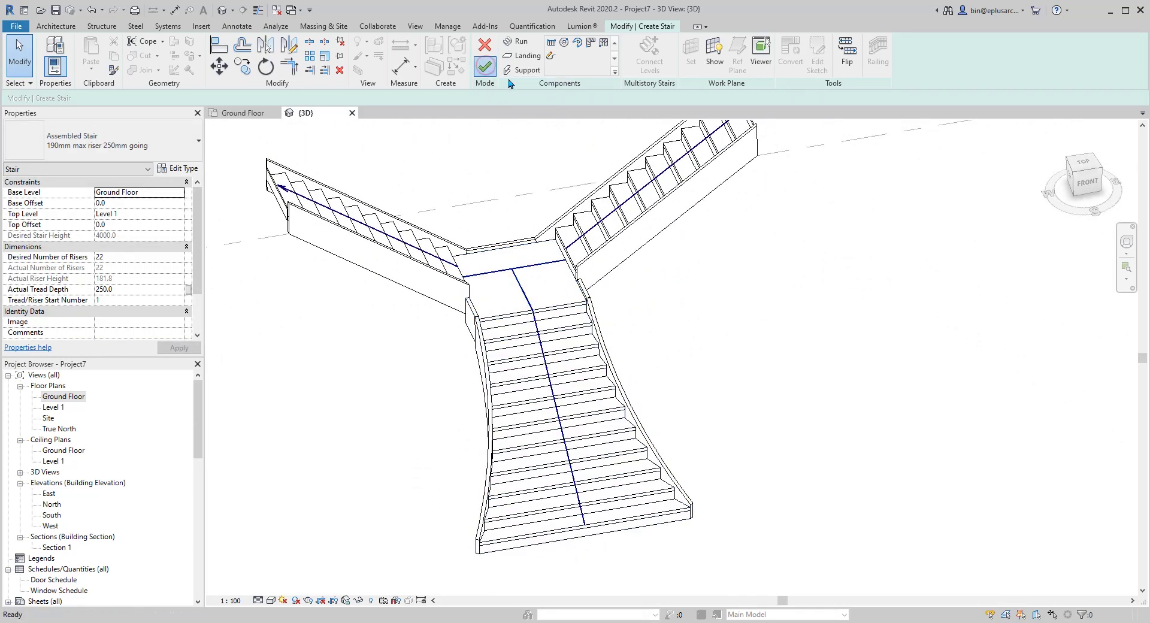
click(485, 66)
Step: Examine the finished T-shaped stair and its railings from several sides
shift+middle_drag(546, 303, 713, 193)
click(578, 302)
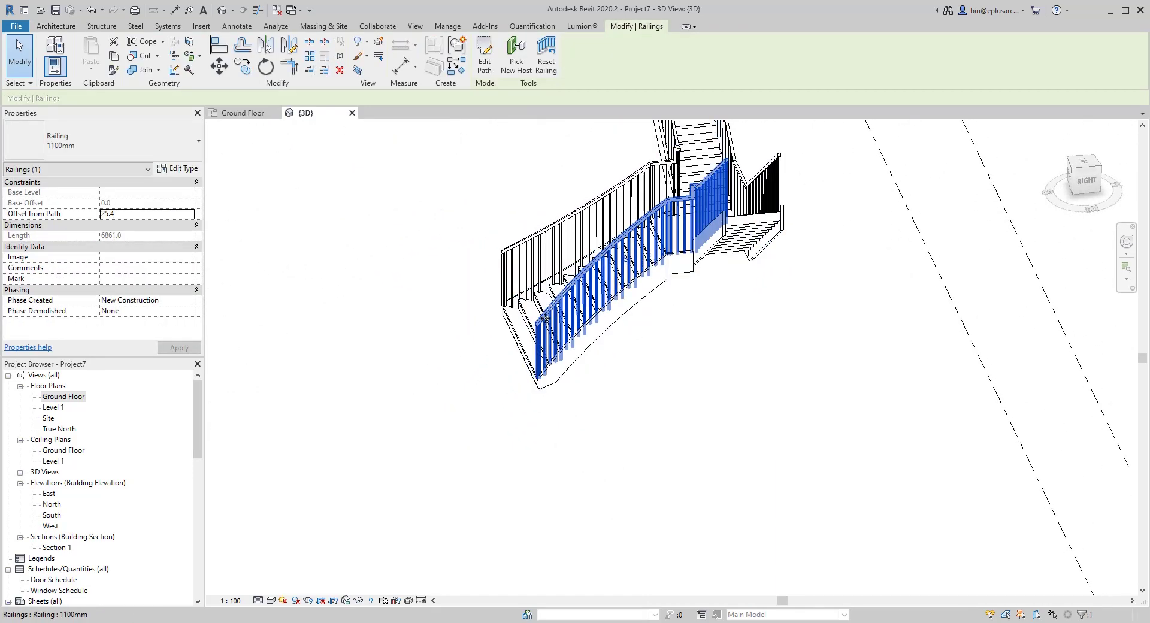
mouse_move(545, 355)
shift+middle_down()
mouse_move(627, 260)
mouse_move(592, 341)
mouse_move(689, 238)
mouse_move(395, 277)
mouse_move(548, 362)
shift+middle_up()
click(629, 363)
scroll(629, 363, down, 2)
shift+middle_drag(628, 363, 499, 382)
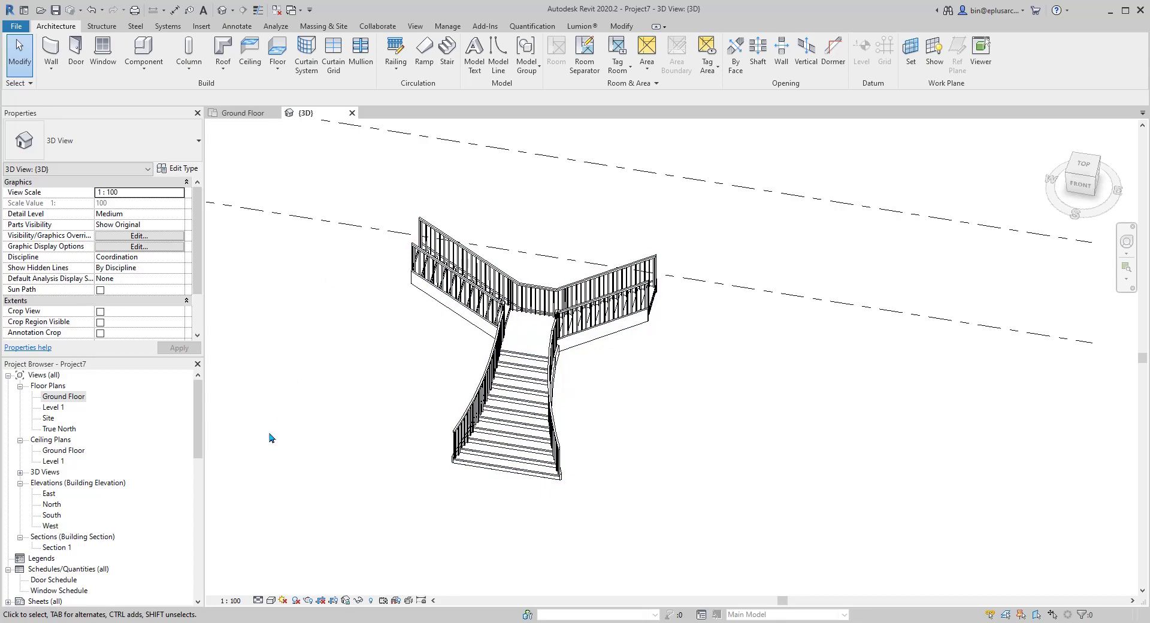
key(alt+Tab)
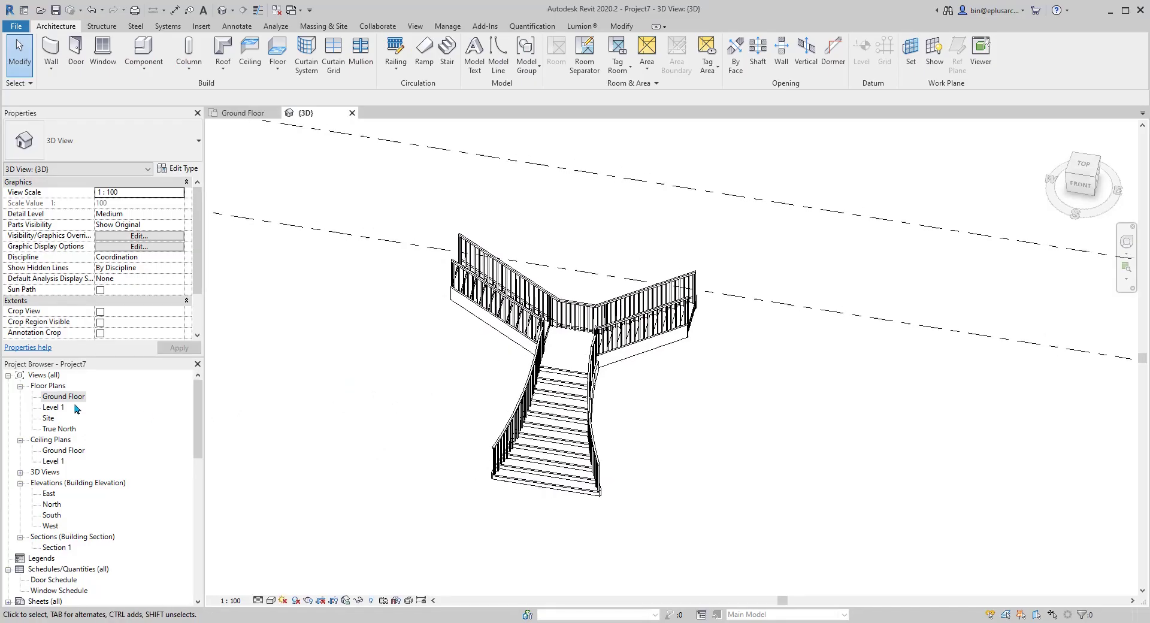
Step: In the Level 1 plan, sketch a rectangular Generic 150mm floor boundary 3300 mm long from the outer end of one upper flight
double_click(54, 409)
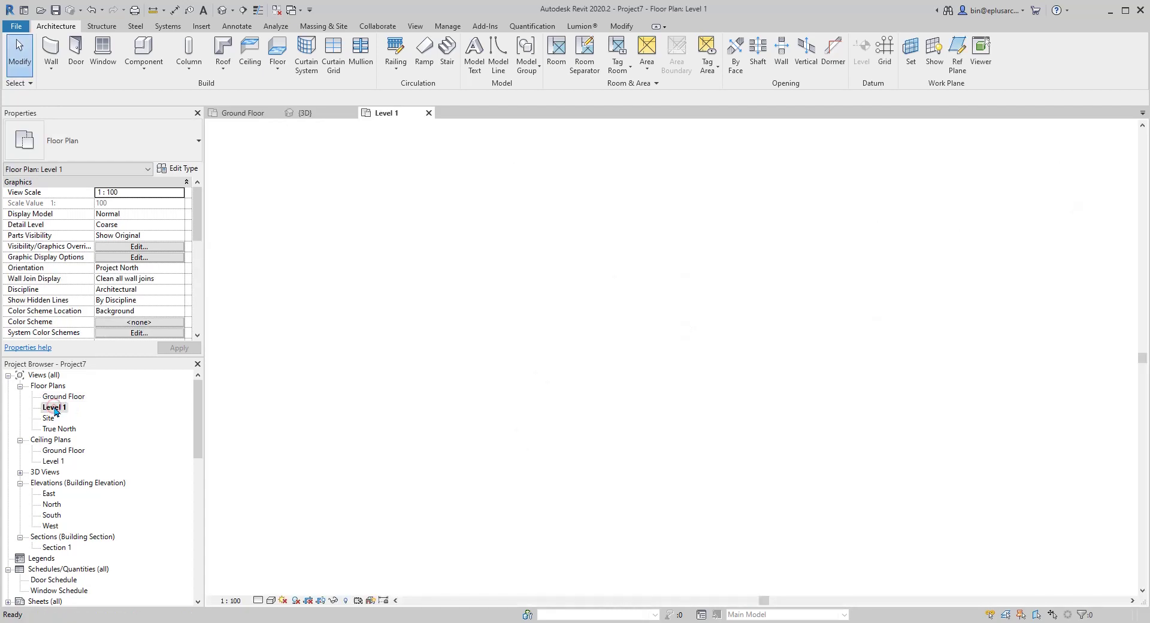
scroll(671, 294, up, 4)
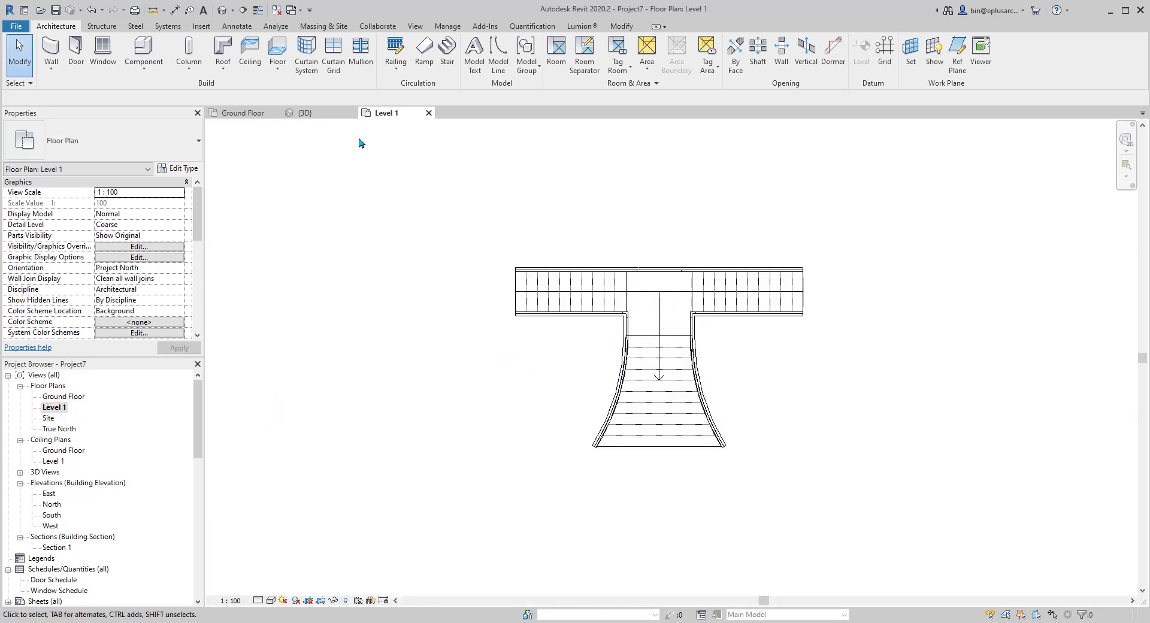
click(277, 55)
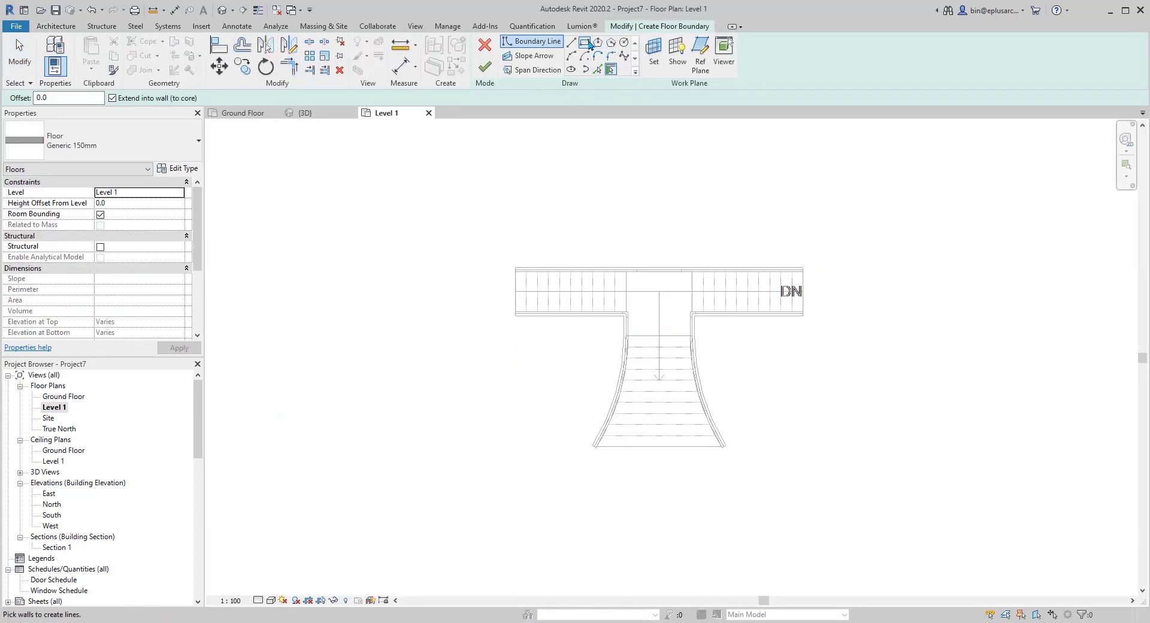
click(584, 42)
scroll(519, 268, up, 3)
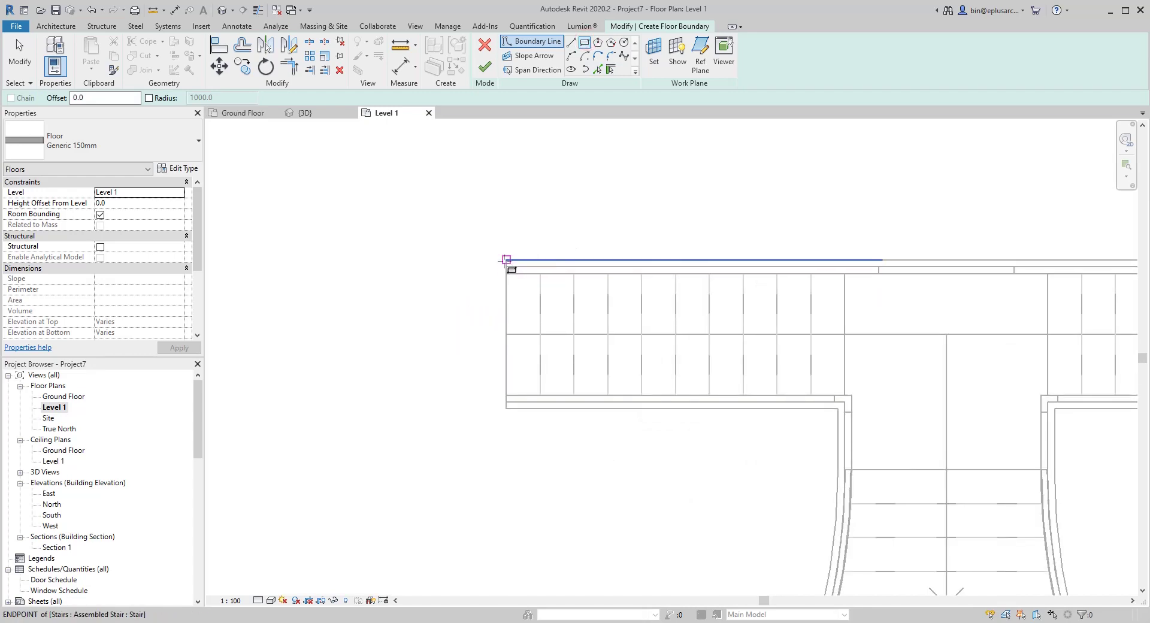
click(506, 259)
scroll(426, 449, down, 3)
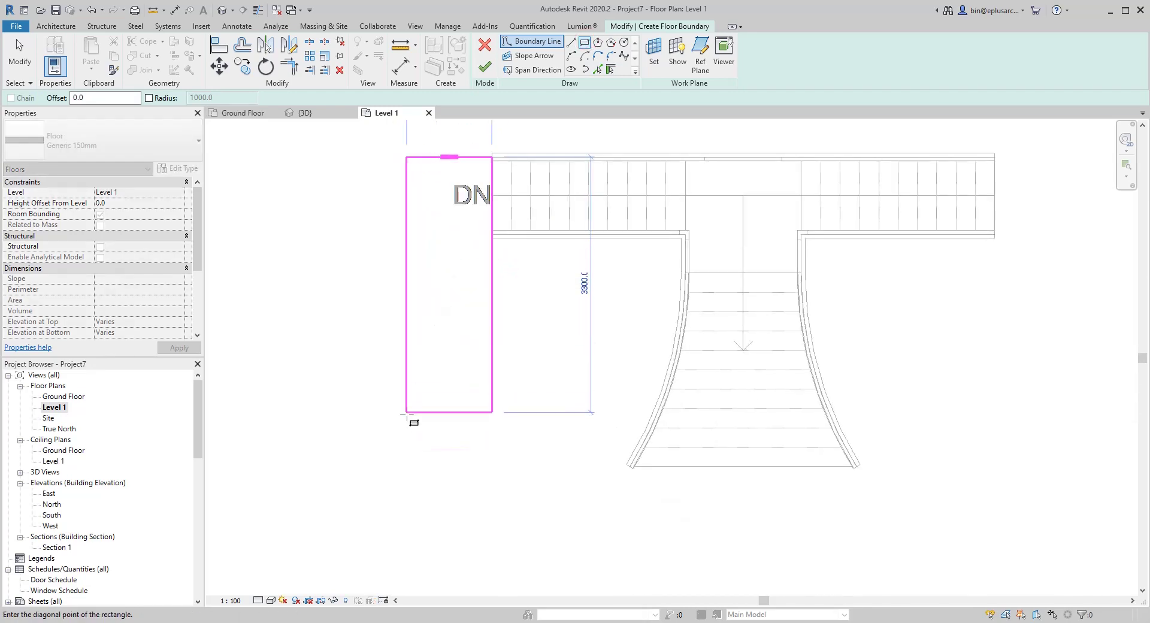
click(406, 413)
Step: Finish the rectangular floor boundary to create the slab at the end of the upper flight
middle_drag(601, 368, 554, 391)
key(Escape)
key(Escape)
key(Tab)
click(445, 344)
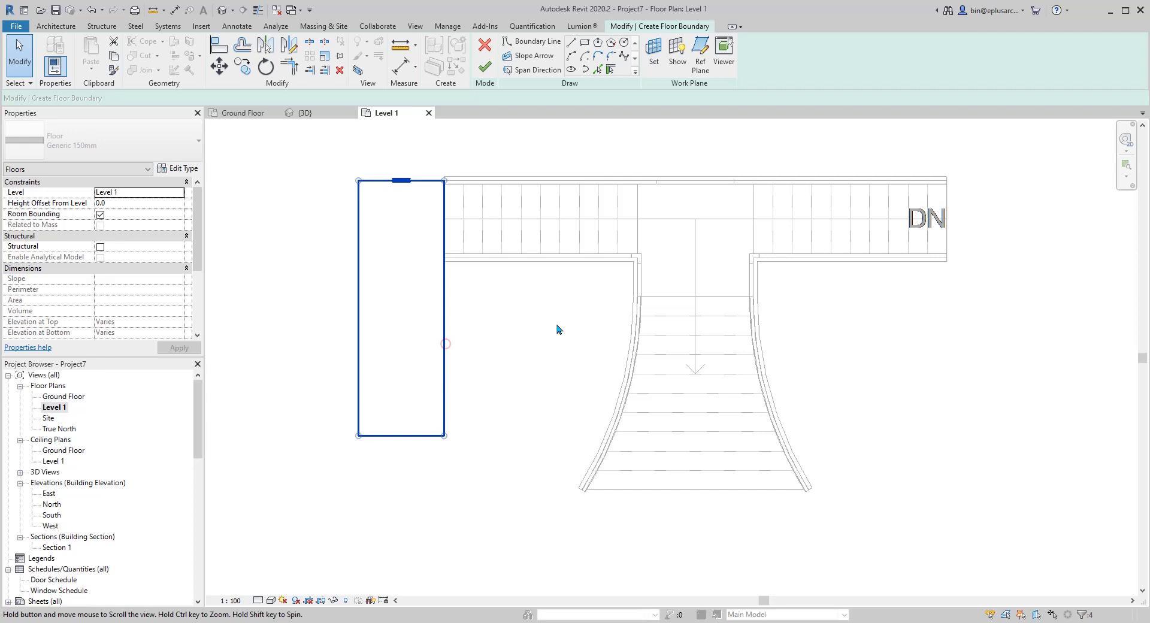
middle_drag(557, 329, 520, 319)
click(486, 67)
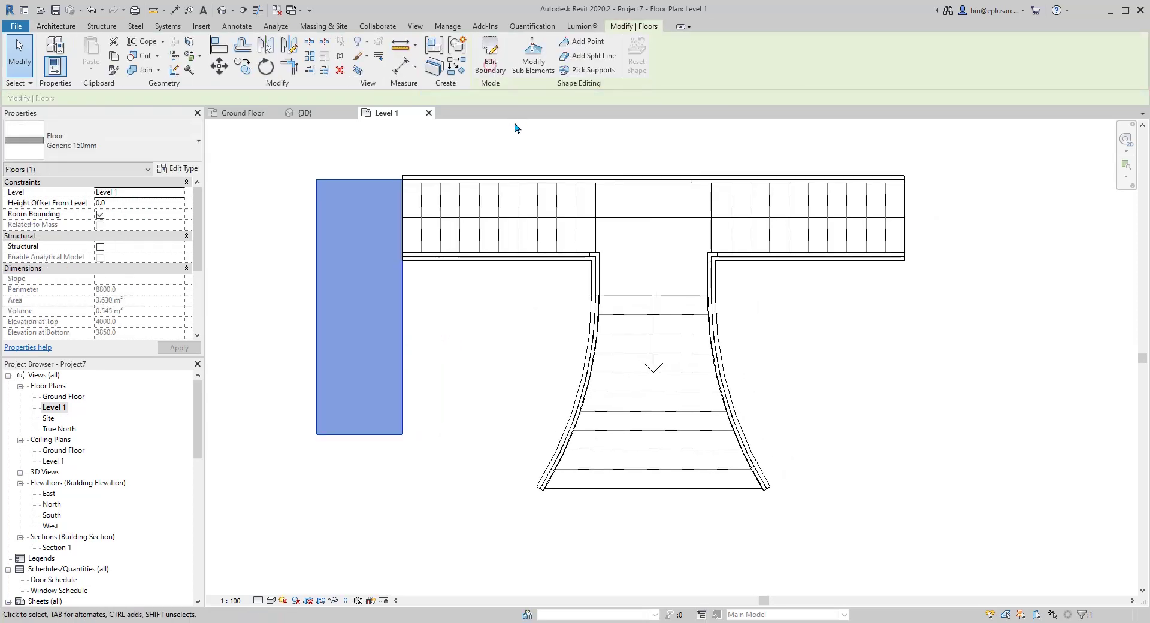
Step: Mirror a copy of the floor about the stair's central path to the end of the opposite flight
key(m)
key(m)
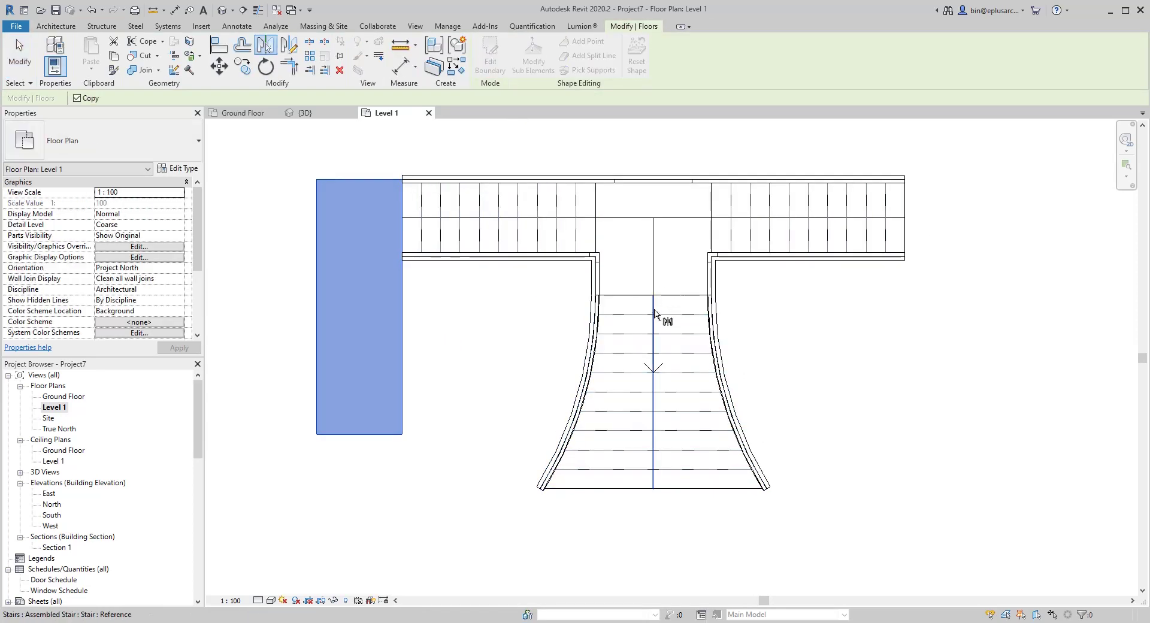
click(653, 312)
scroll(935, 230, down, 2)
key(Escape)
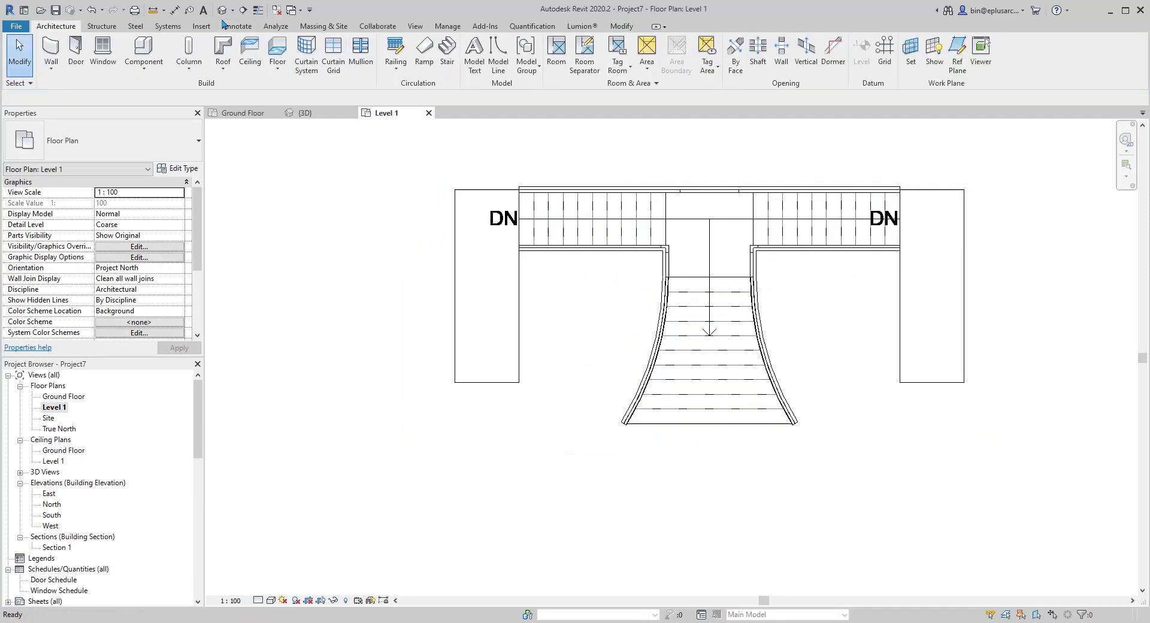
Step: Examine in the 3D view how the two floor slabs meet the upper flights and railings
click(222, 11)
shift+middle_drag(637, 272, 761, 299)
scroll(658, 317, up, 2)
click(654, 318)
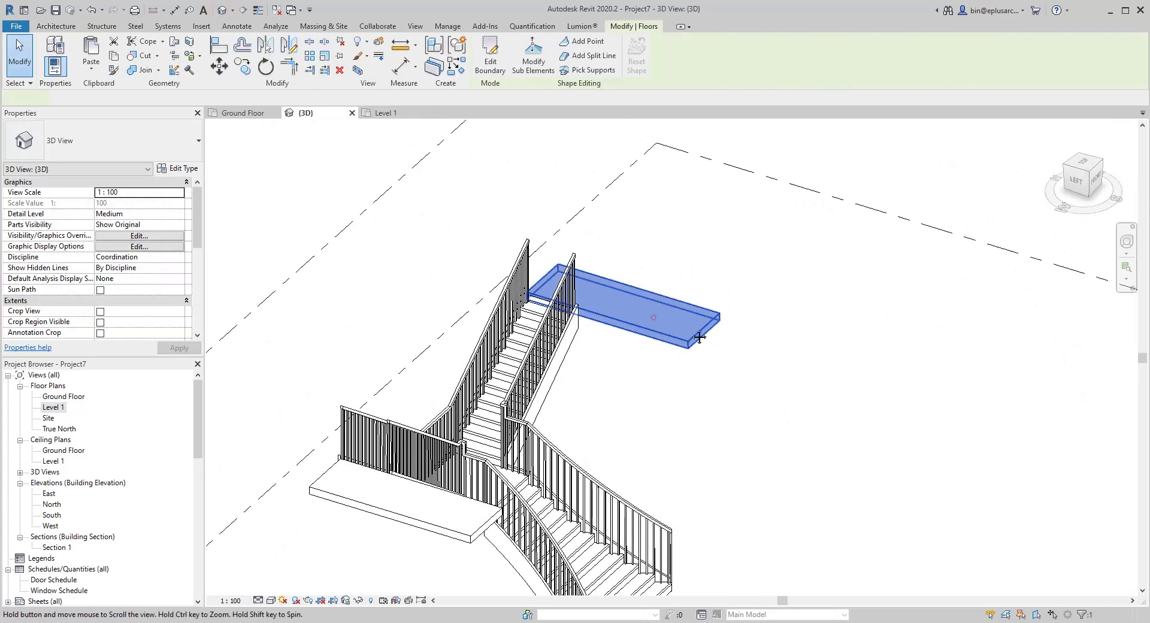
click(441, 480)
shift+middle_drag(442, 480, 556, 419)
key(Escape)
scroll(538, 366, up, 1)
Step: Extend the path of the front railing along the adjoining slab's stair-side edge, trimming the two lines to a corner
click(539, 365)
scroll(538, 369, down, 1)
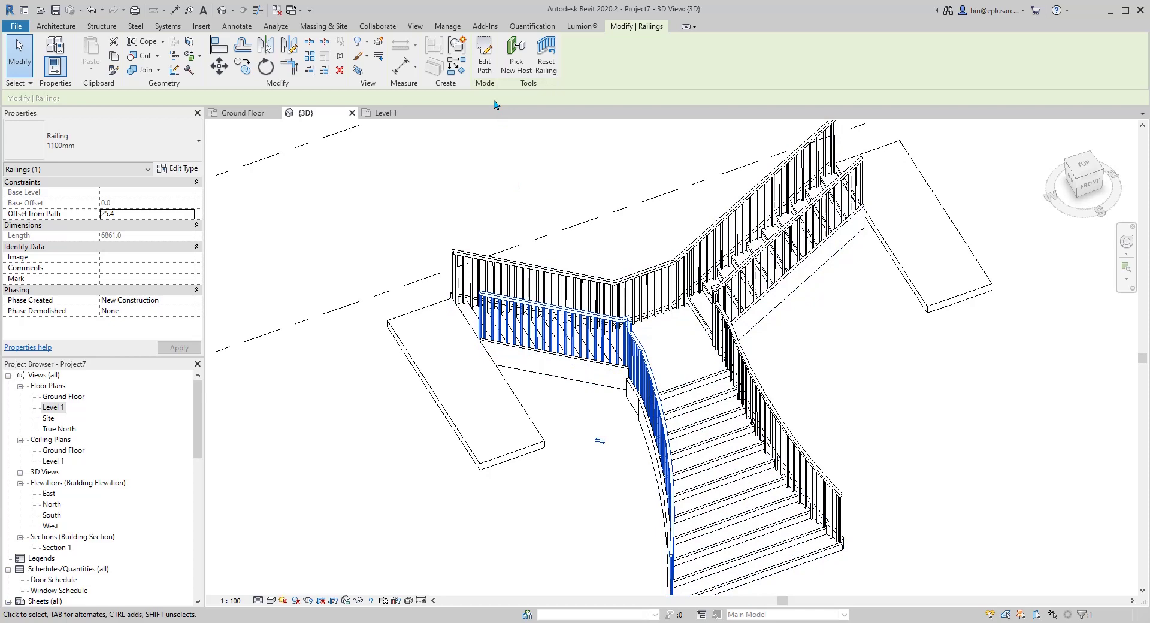
click(486, 60)
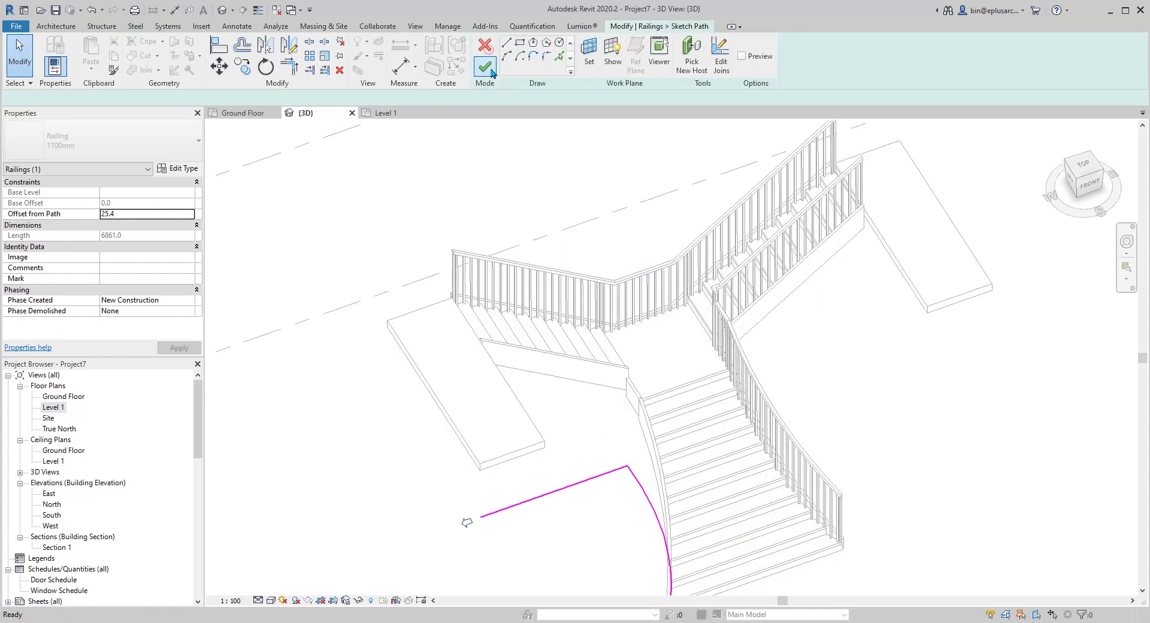
click(561, 60)
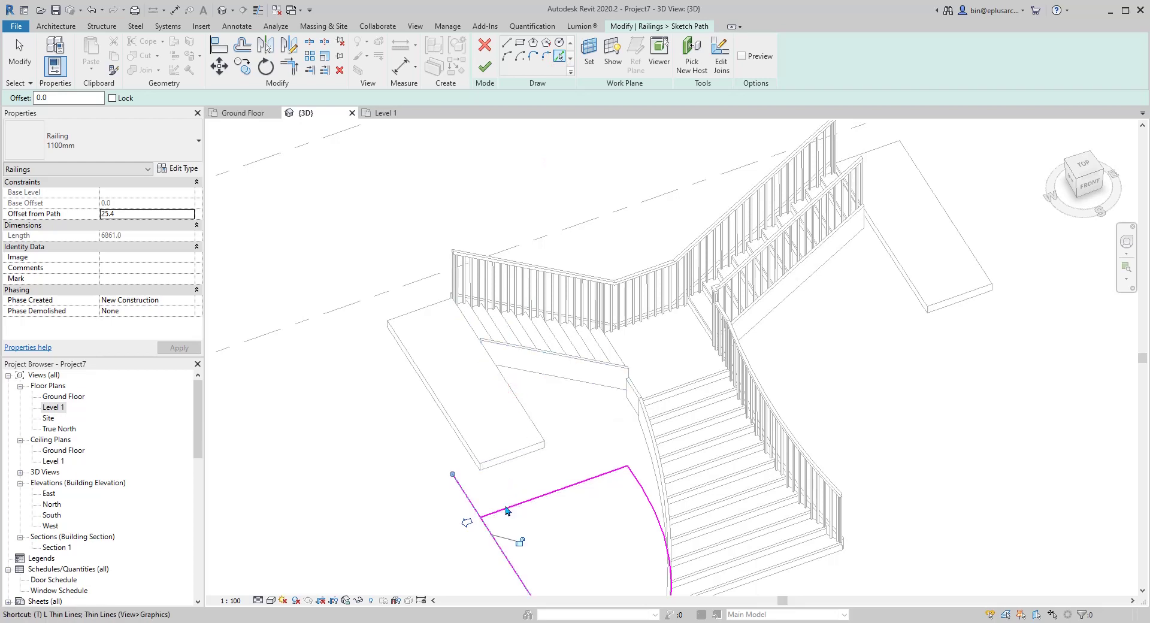
key(t)
key(r)
click(494, 513)
click(491, 534)
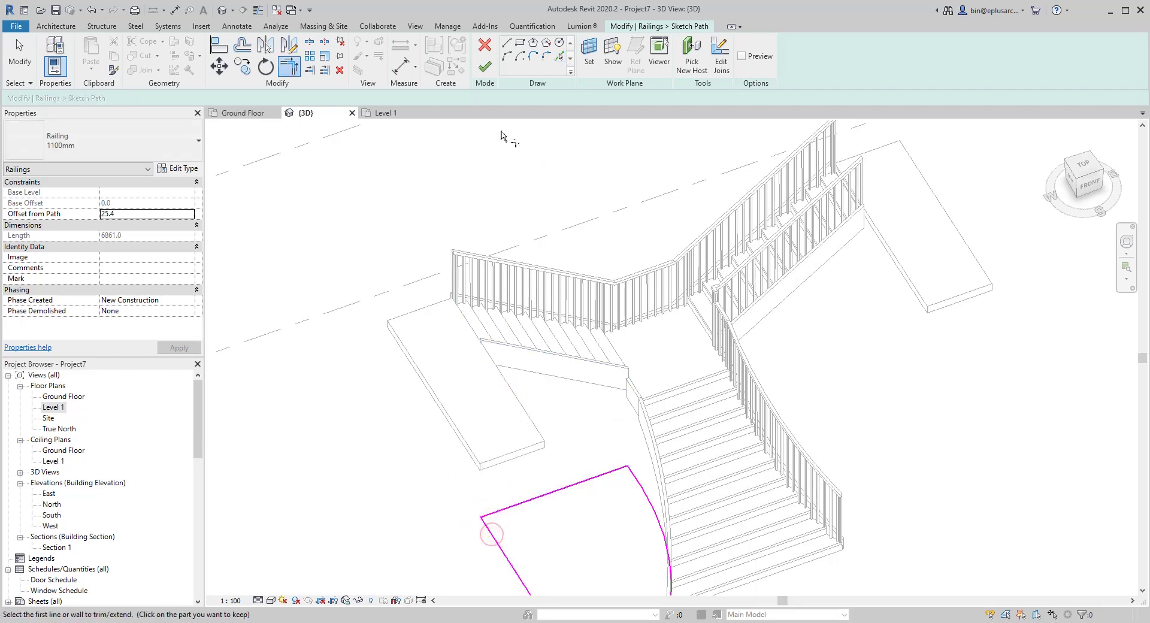
click(484, 66)
Step: Examine the extended front railing along the slab edge and around its corner with the flight
shift+middle_drag(595, 462, 589, 394)
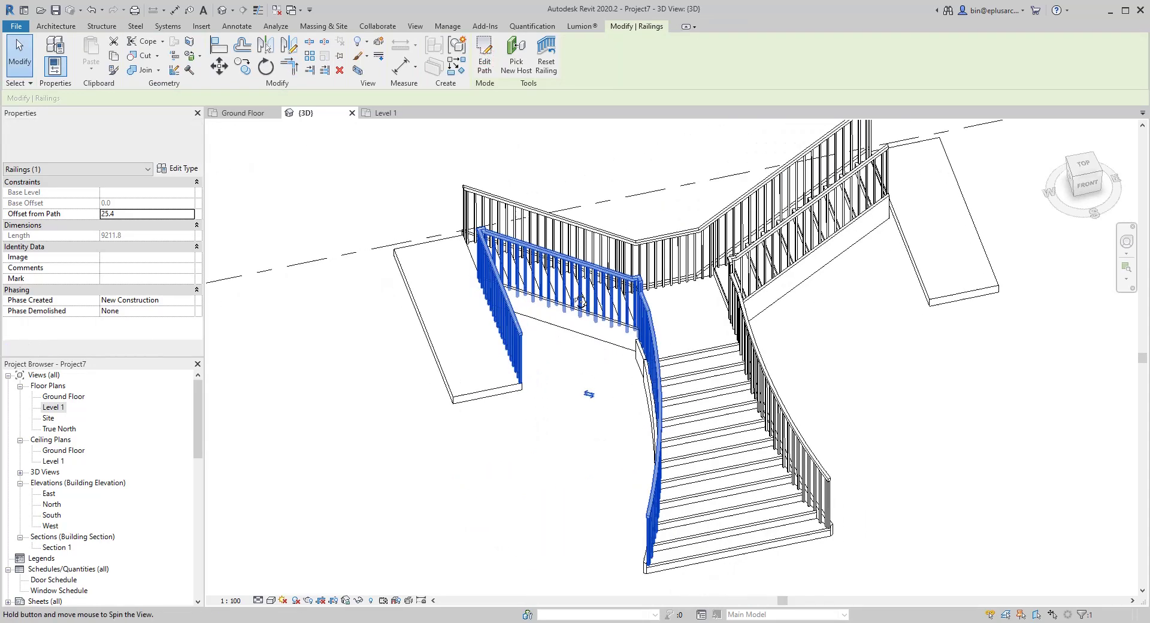
shift+middle_drag(580, 301, 465, 246)
scroll(706, 385, up, 2)
middle_drag(630, 489, 654, 404)
shift+middle_drag(579, 316, 513, 380)
scroll(515, 298, up, 3)
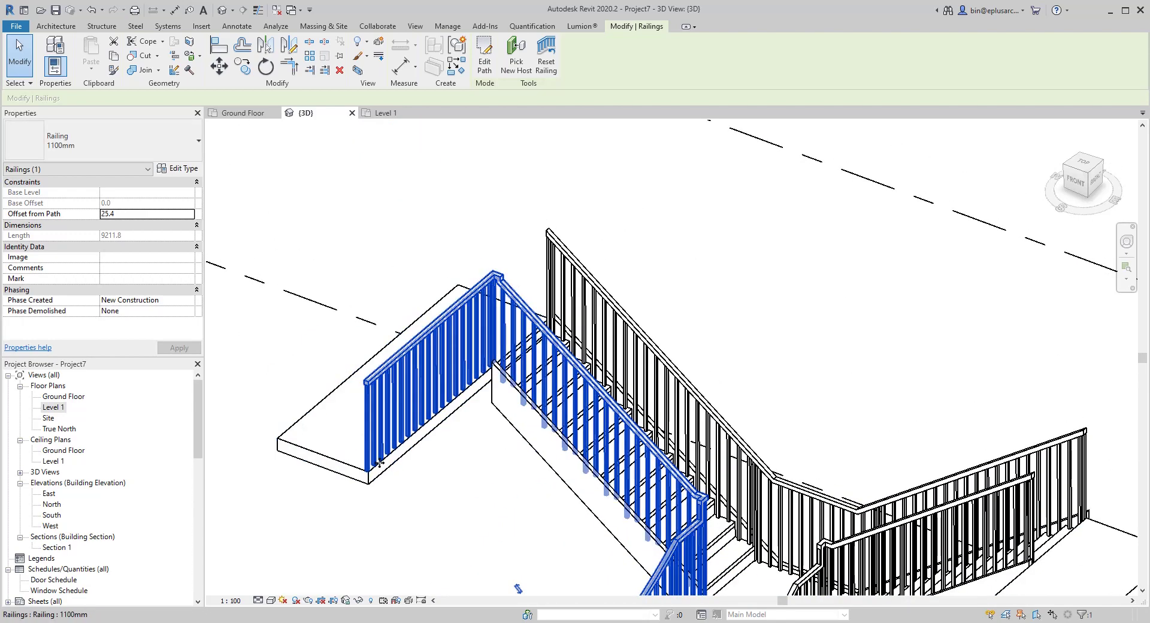
scroll(525, 418, down, 3)
middle_drag(520, 492, 764, 390)
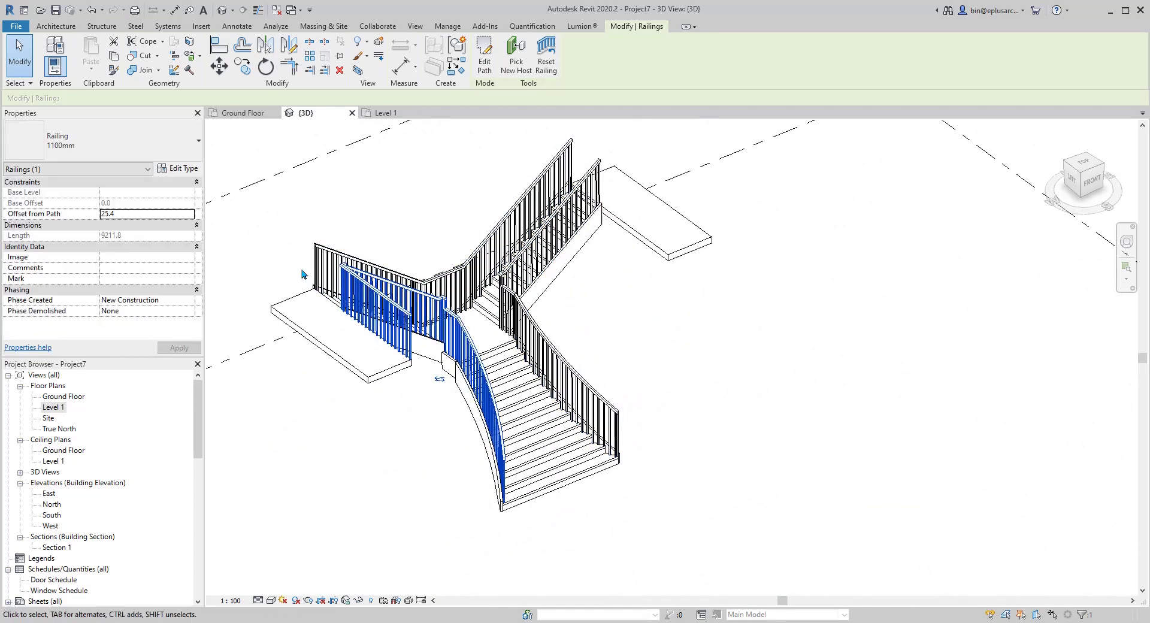
Step: Add the same slab's outer long edge to the path of the continuous back railing
scroll(294, 268, up, 2)
scroll(295, 268, up, 1)
click(340, 247)
scroll(339, 248, down, 1)
middle_drag(272, 198, 336, 207)
shift+middle_drag(336, 206, 336, 236)
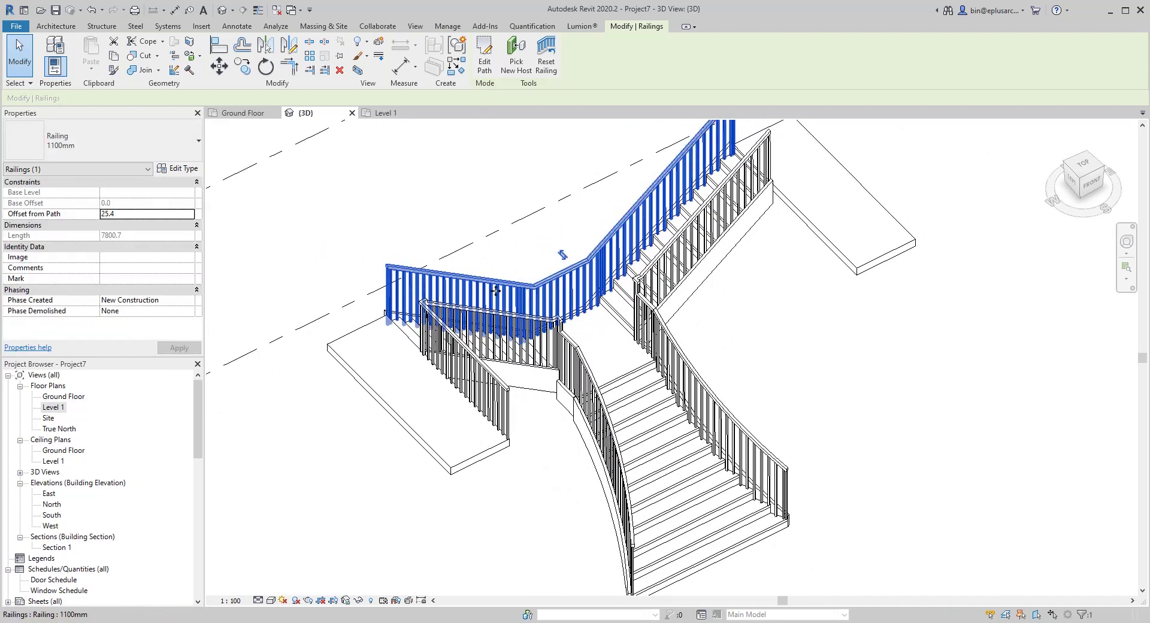
shift+middle_drag(496, 291, 492, 159)
click(485, 66)
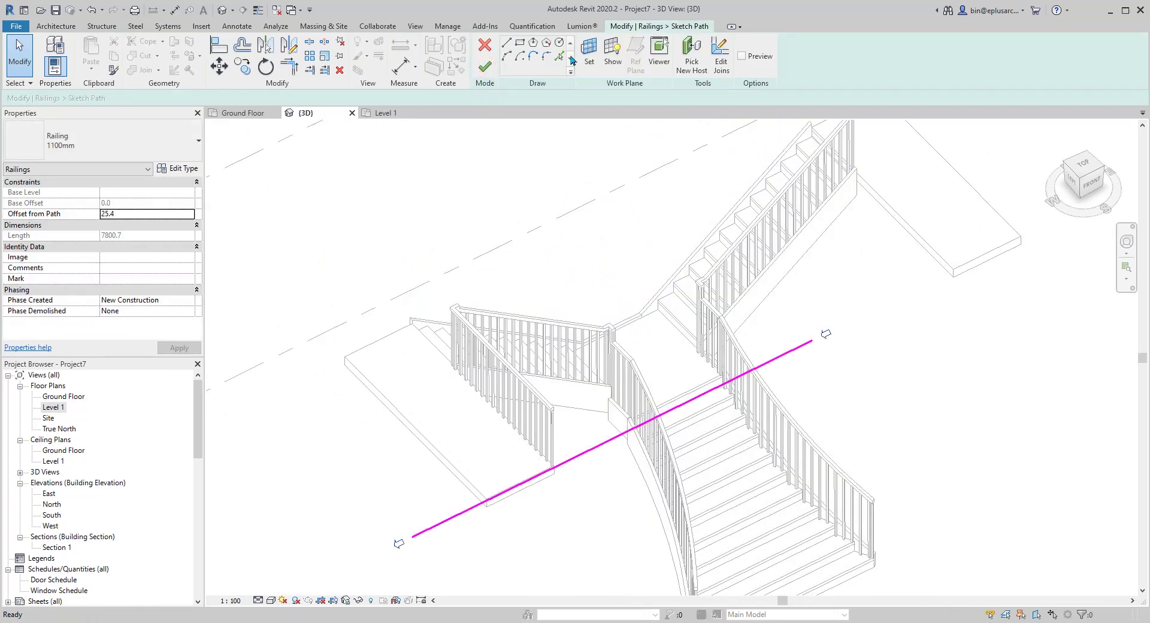
click(560, 57)
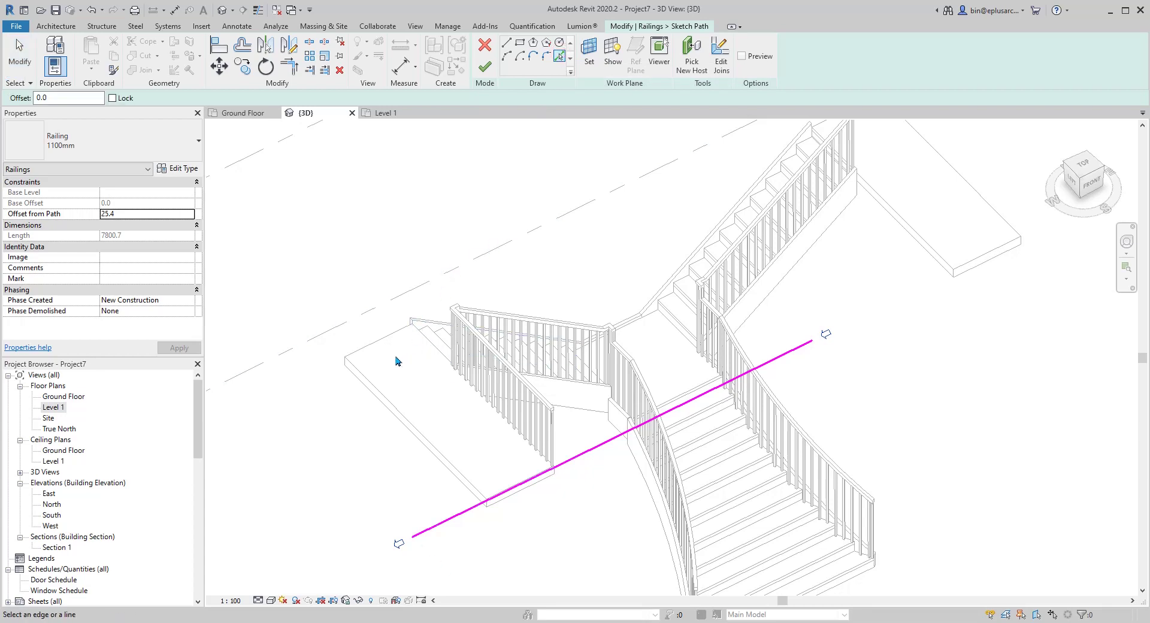
middle_drag(426, 406, 456, 317)
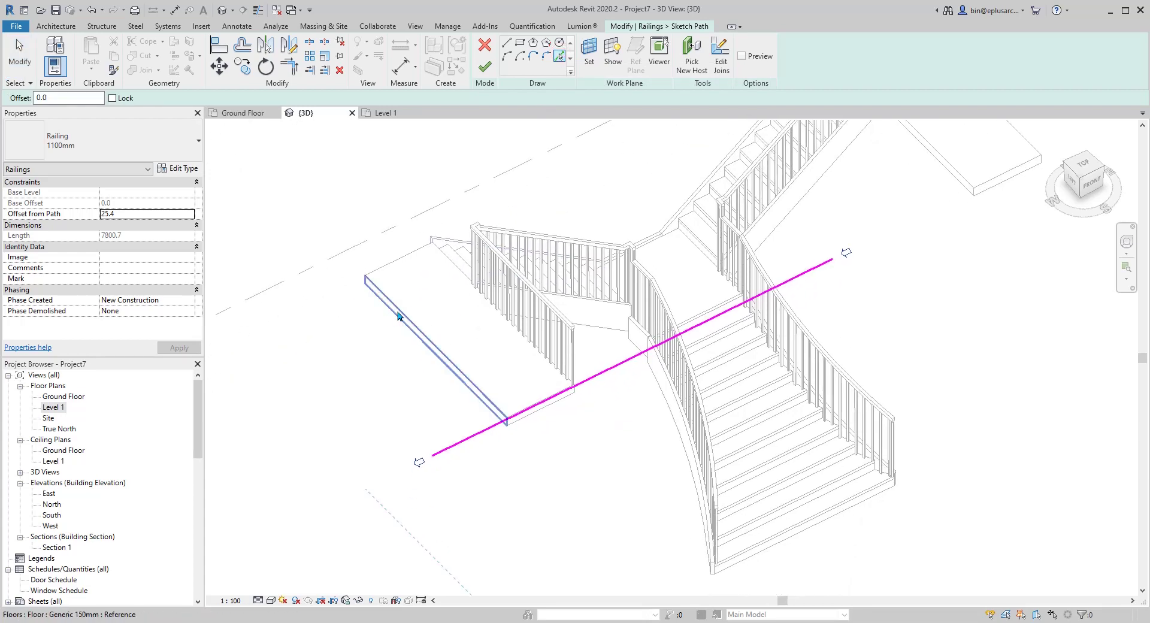
Step: Extend the back railing's path to meet the picked slab edge at a corner and finish the path
key(t)
key(r)
click(383, 506)
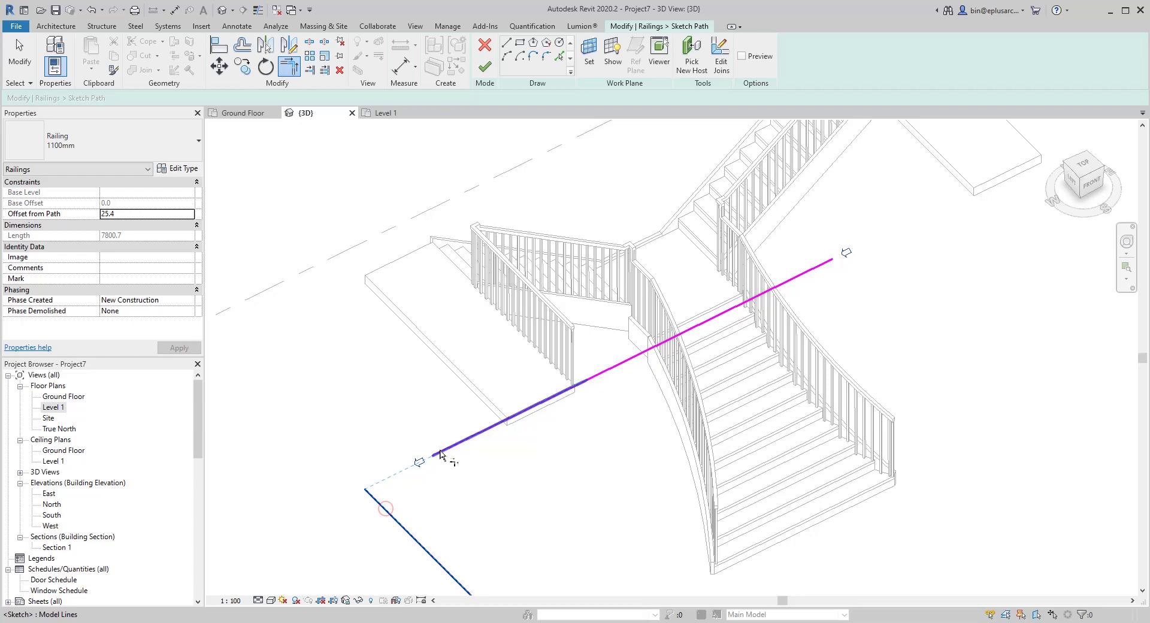
click(440, 453)
click(484, 65)
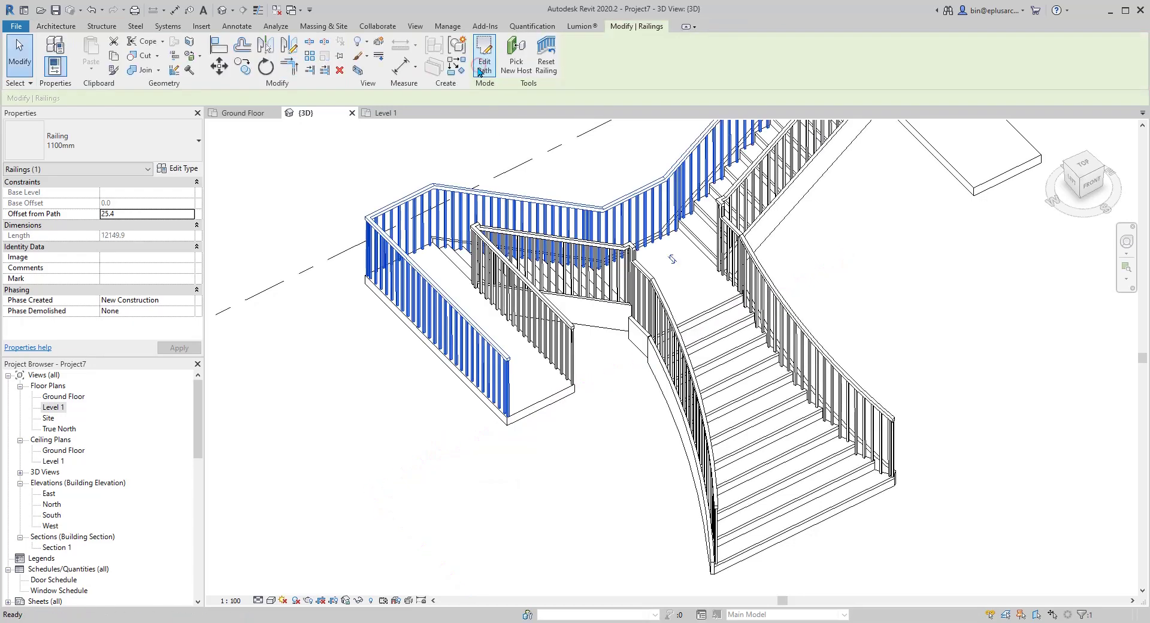
Step: Add the opposite slab's outer long edge to the path of the continuous back railing
shift+middle_drag(477, 222, 329, 257)
scroll(417, 264, up, 3)
middle_drag(716, 240, 434, 267)
shift+middle_drag(593, 244, 562, 247)
click(484, 59)
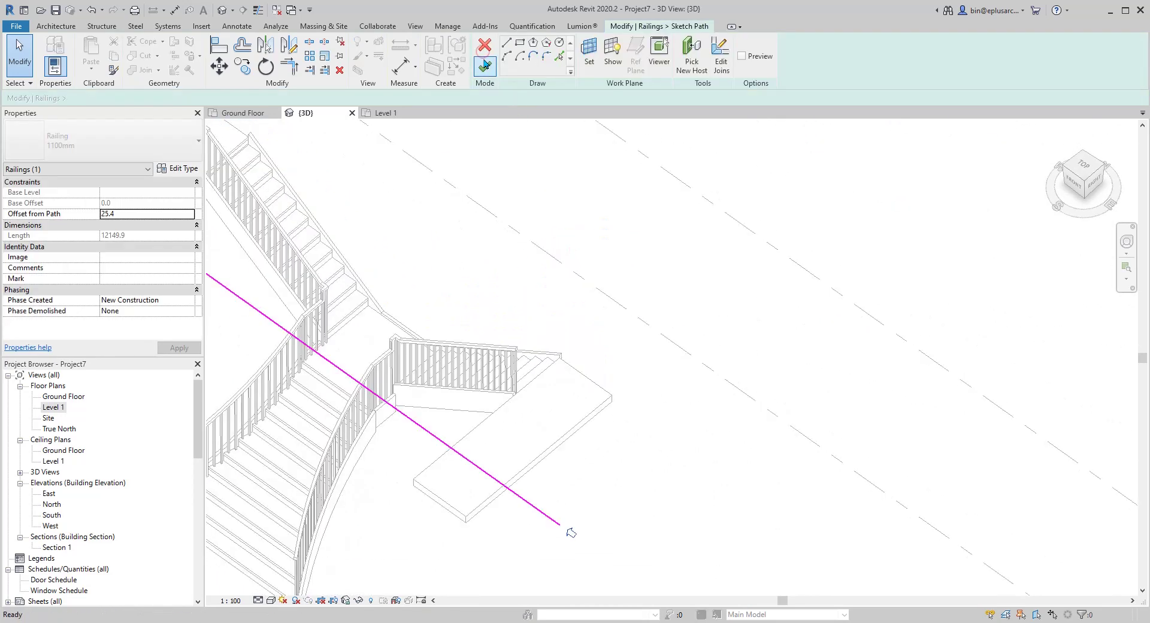
click(559, 58)
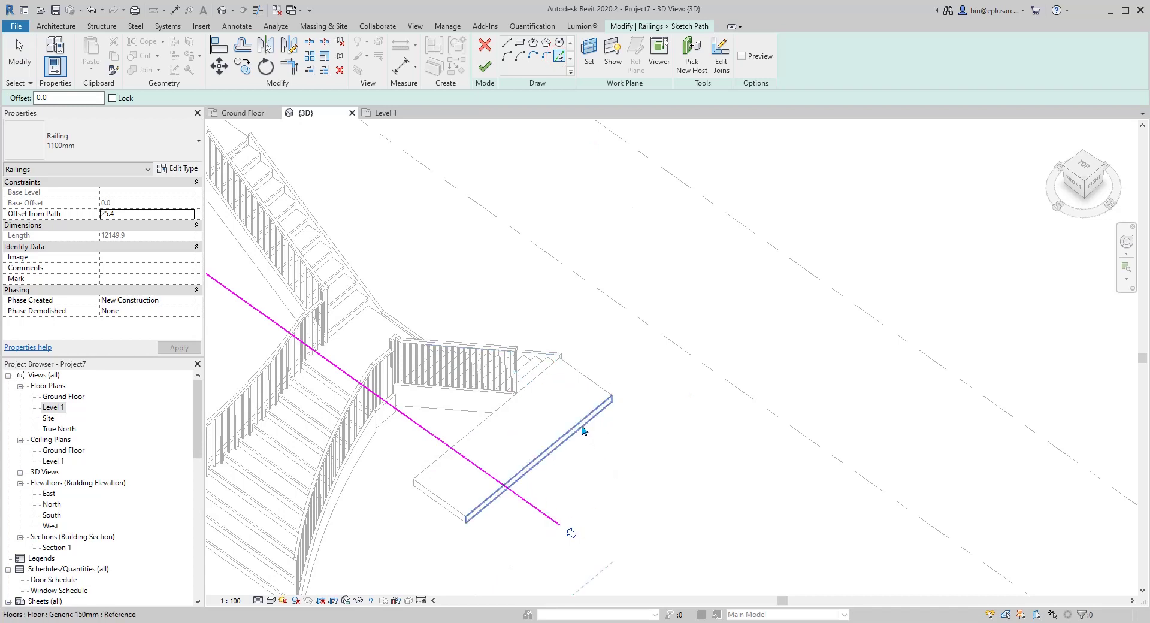
middle_drag(637, 461, 627, 300)
scroll(579, 396, up, 1)
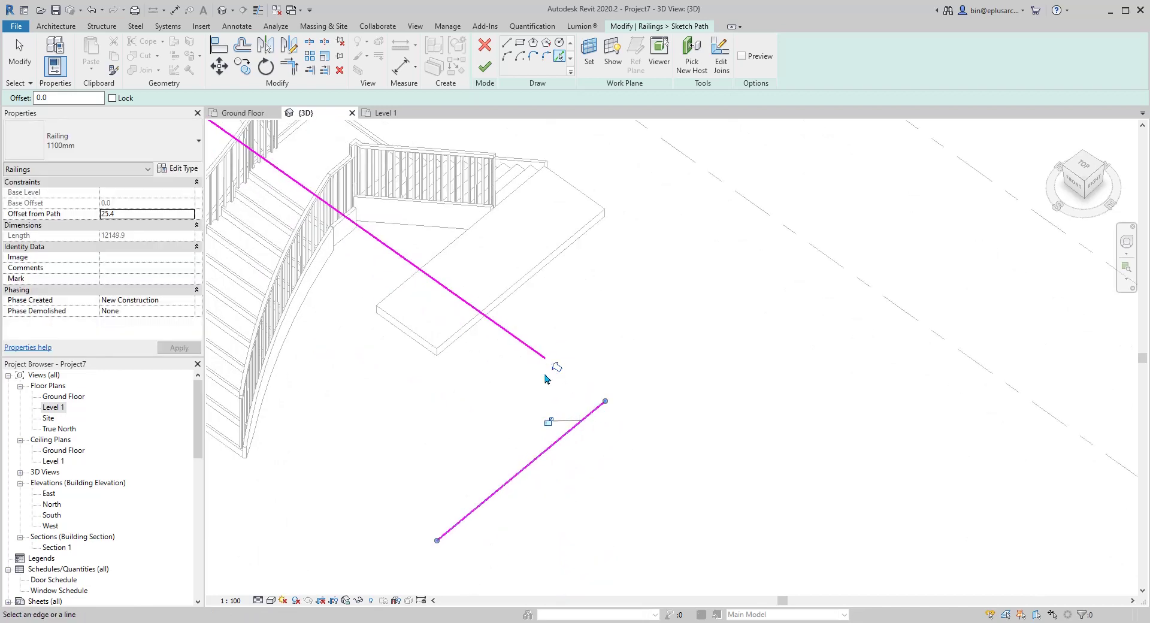
Step: Add the slab's short back edge to the railing path, linking the existing path with the picked long edge
middle_drag(550, 362, 528, 443)
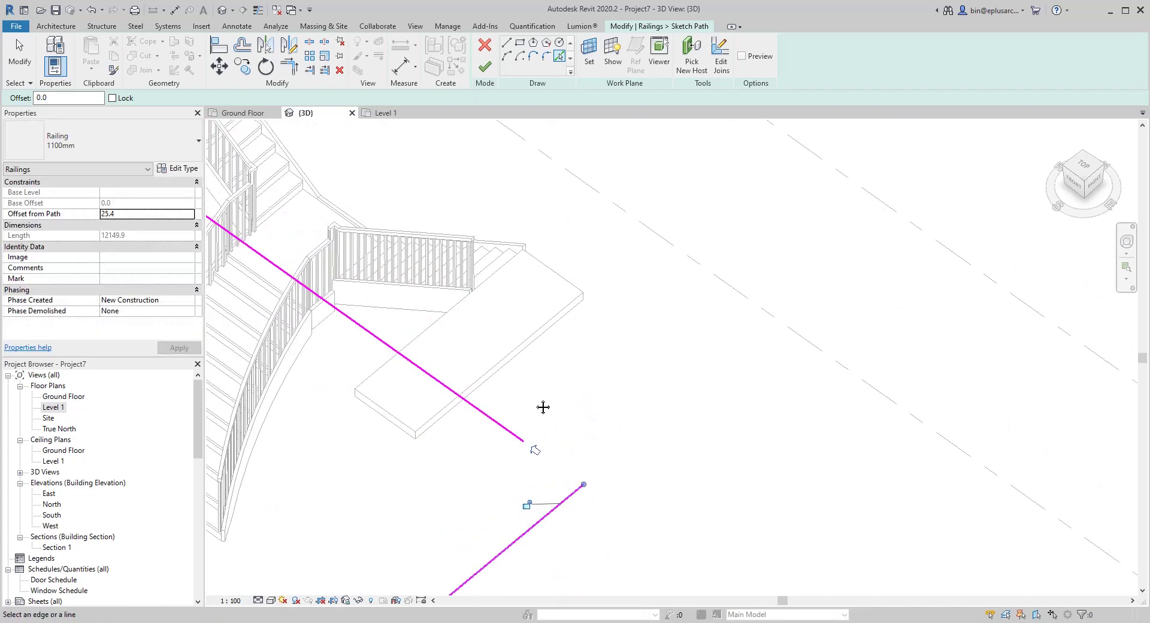
click(562, 276)
key(Escape)
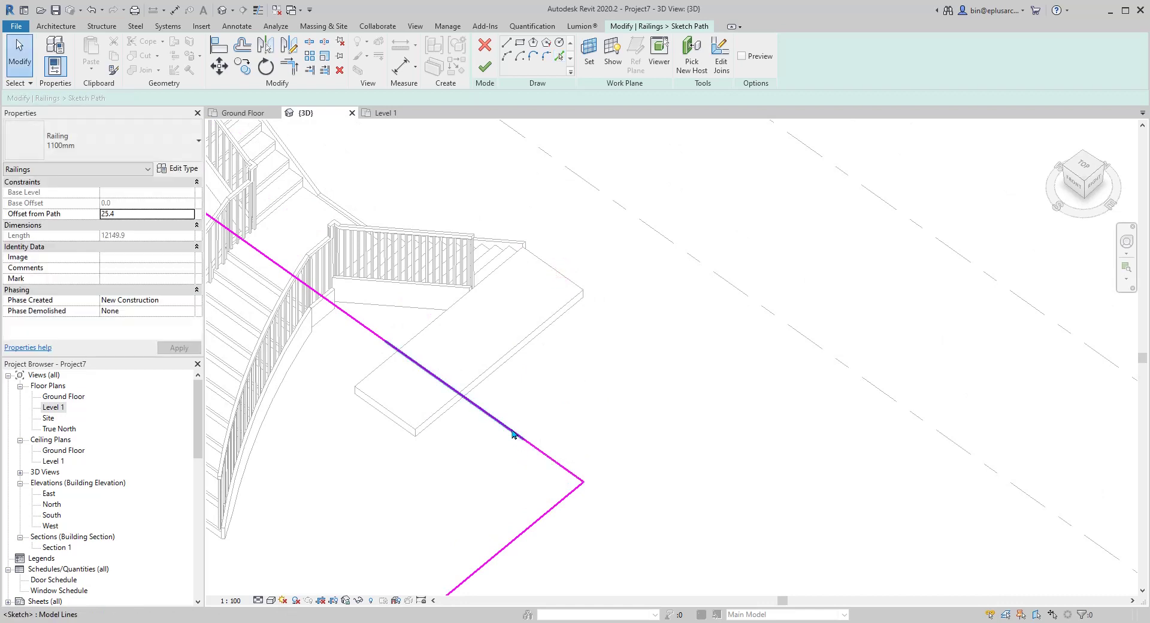
Step: Check the joints between the back railing's new path segments and finish the path
click(545, 462)
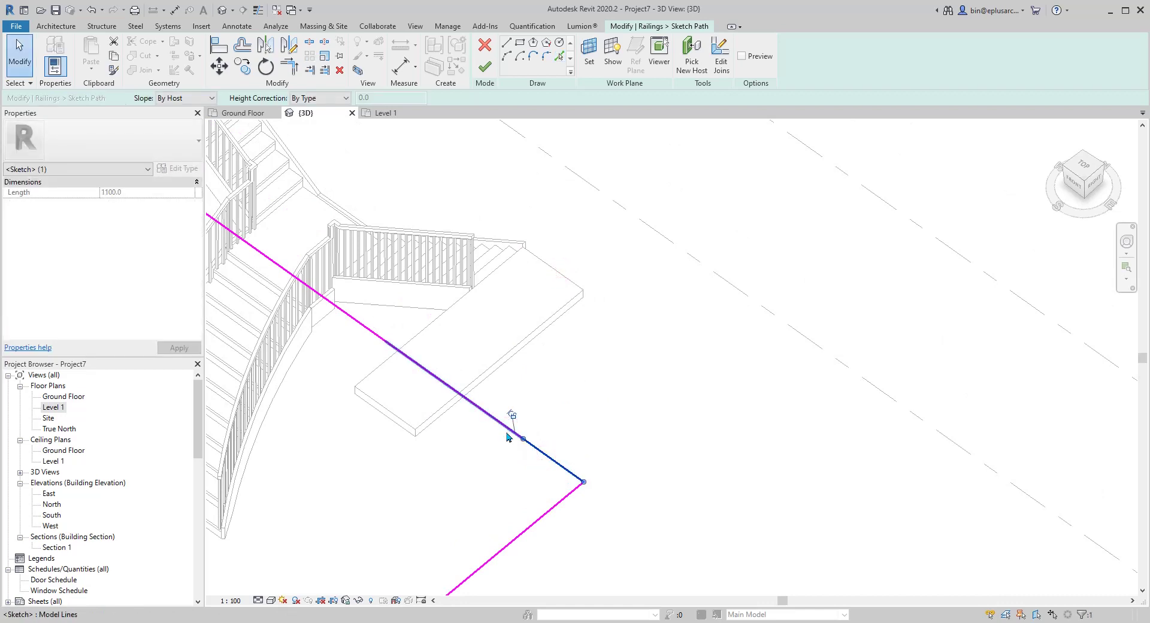
scroll(507, 436, up, 4)
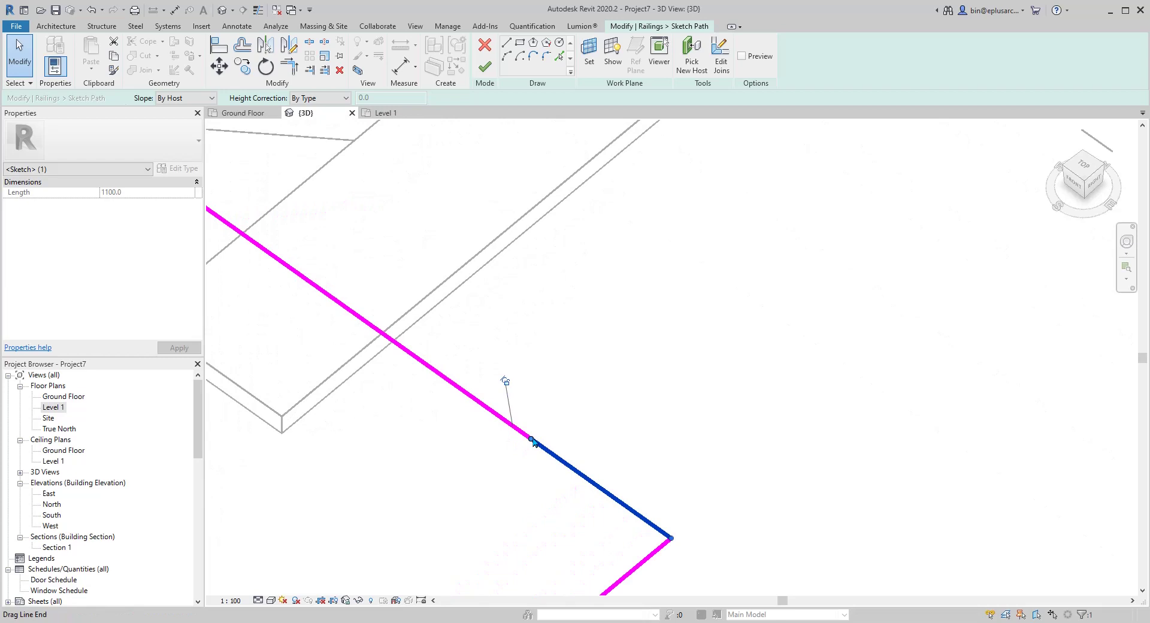
scroll(513, 479, down, 2)
middle_drag(510, 492, 537, 395)
scroll(537, 392, down, 3)
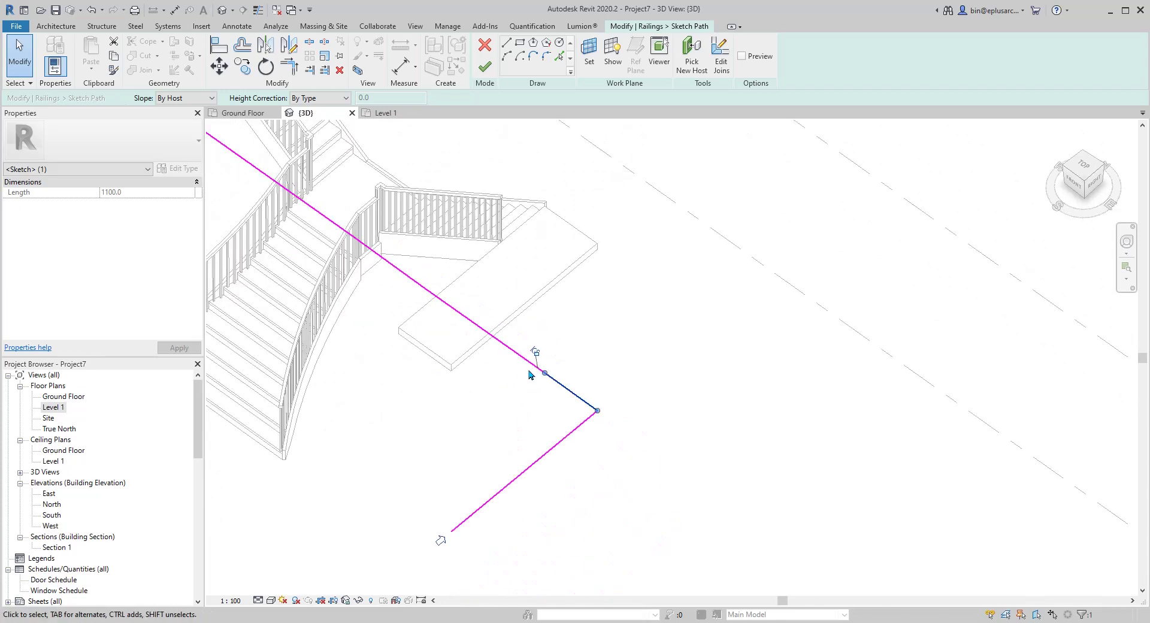
click(545, 345)
middle_drag(538, 313, 588, 359)
scroll(513, 197, down, 2)
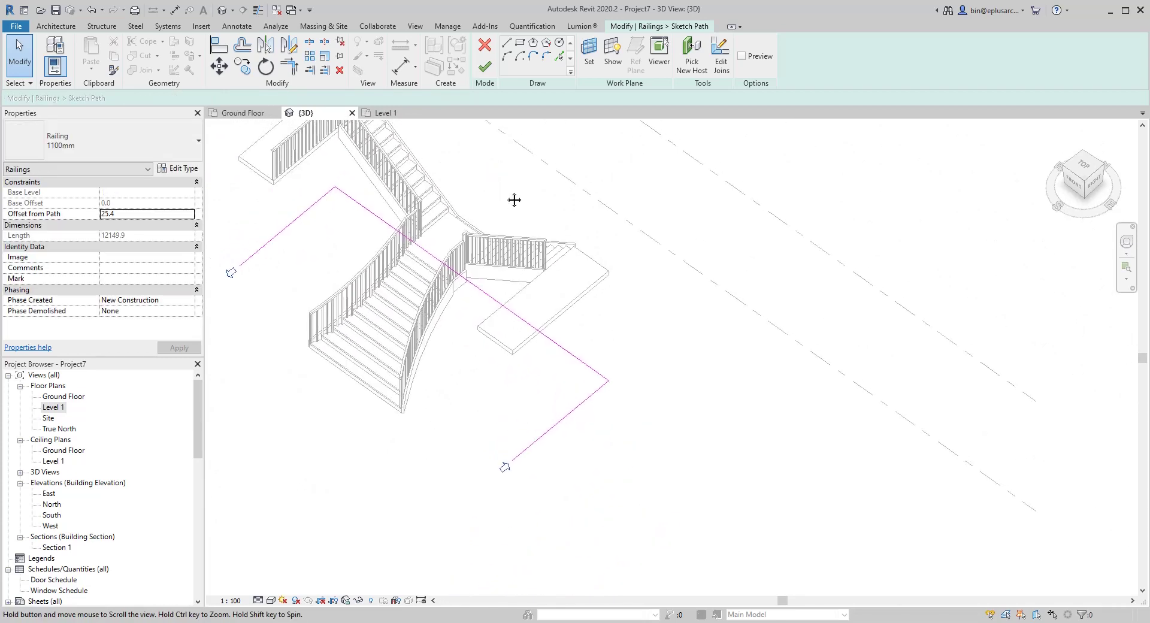
click(485, 71)
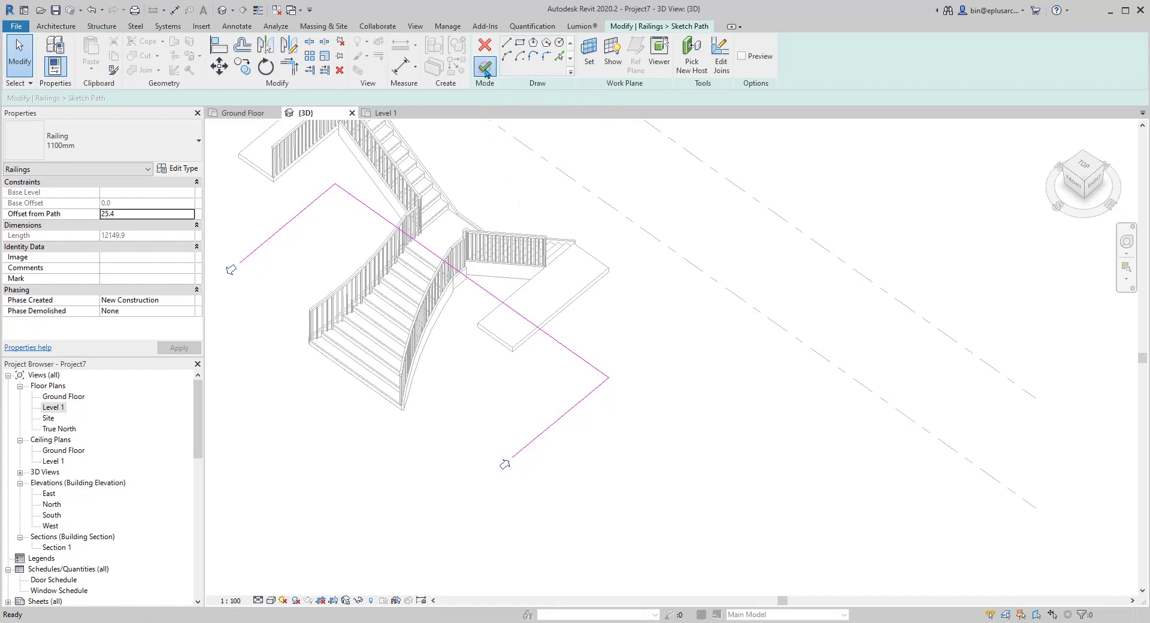
Step: Examine the extended back railing around both slabs and at its corners with the upper flights
scroll(551, 230, down, 1)
middle_drag(551, 230, 644, 233)
scroll(587, 264, up, 3)
middle_drag(545, 275, 728, 294)
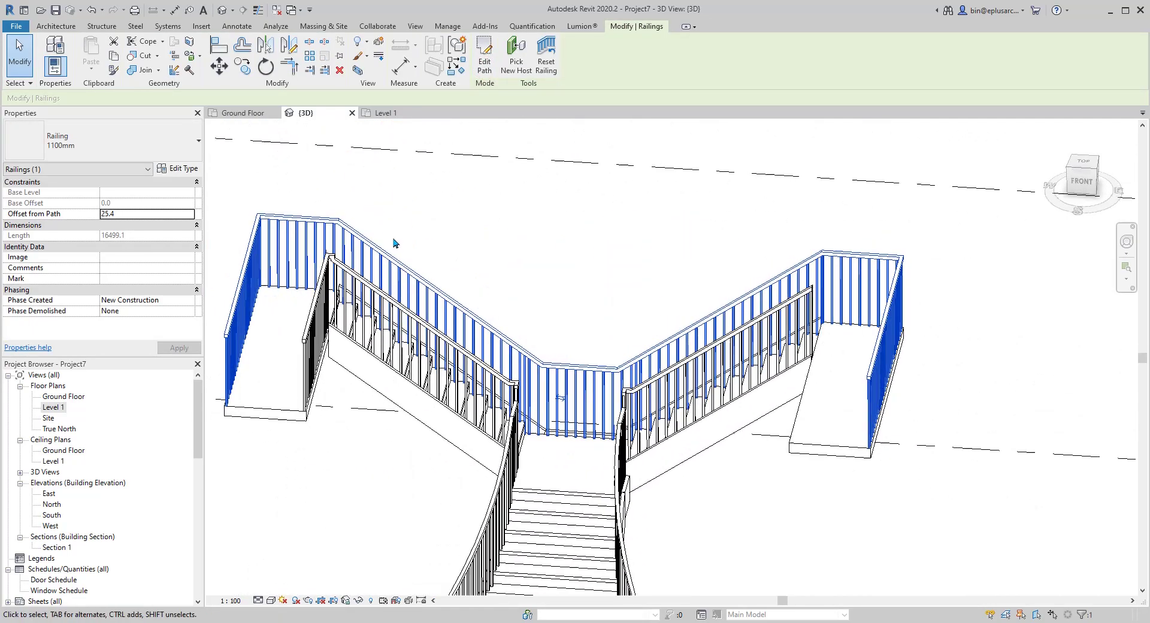
scroll(868, 283, up, 5)
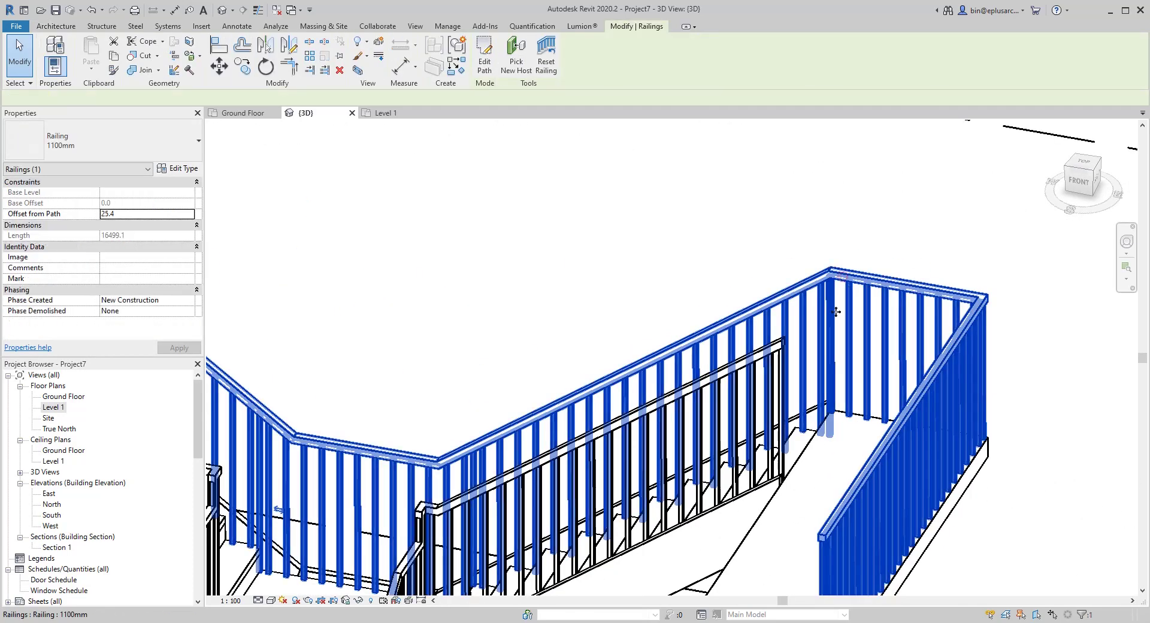
scroll(829, 275, up, 2)
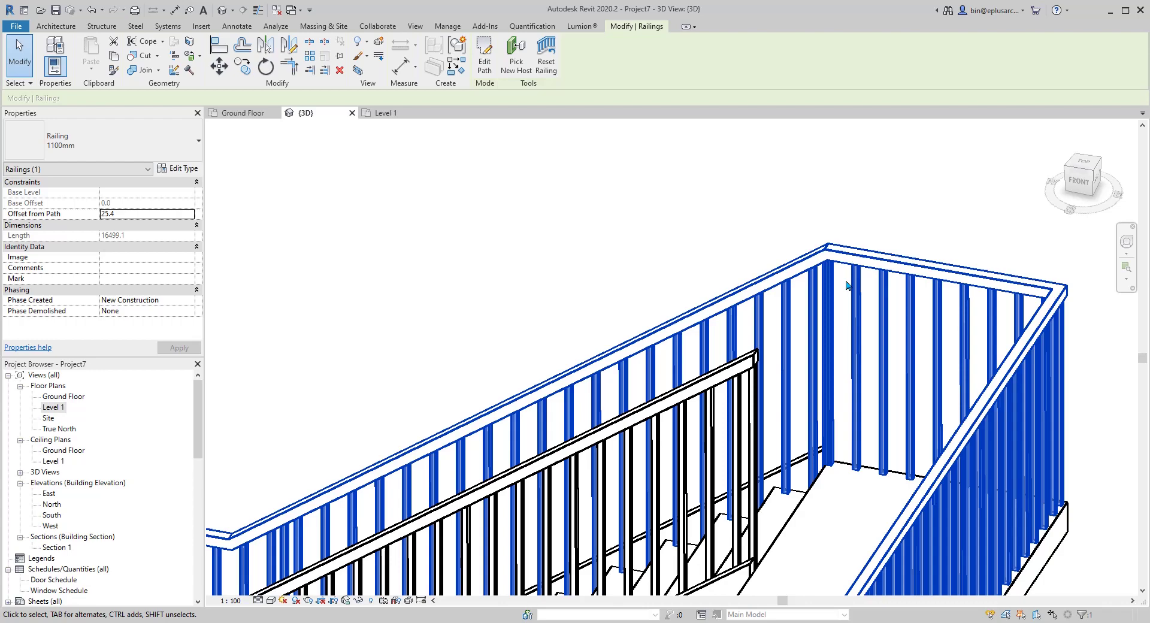
scroll(838, 317, down, 5)
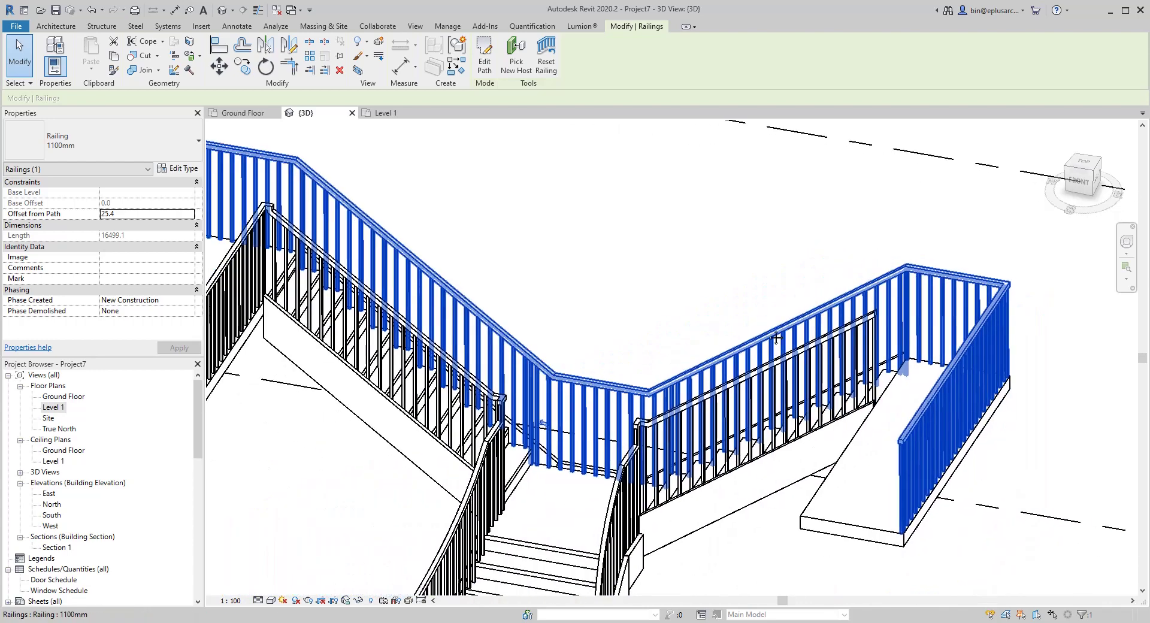
shift+middle_drag(490, 332, 515, 328)
middle_drag(300, 254, 427, 281)
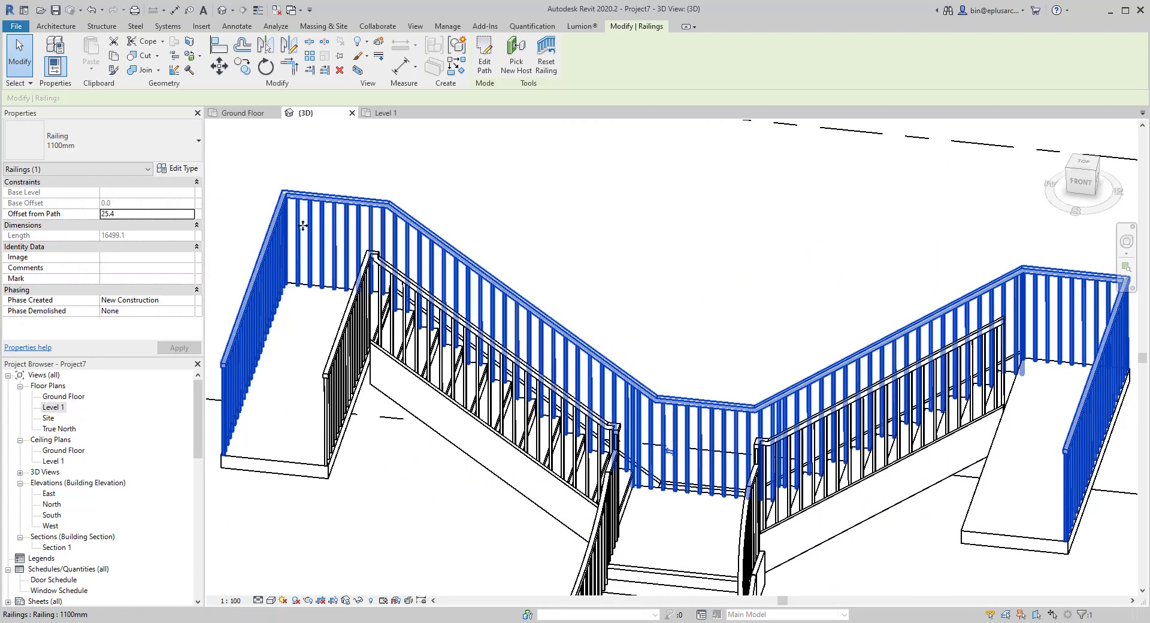
shift+middle_drag(666, 450, 464, 302)
key(Escape)
Step: Extend the remaining front railing's path along the adjoining slab's stair-side edge, trim the lines to a corner, and finish the path
scroll(580, 327, down, 3)
mouse_move(641, 332)
shift+middle_down()
mouse_move(662, 341)
mouse_move(658, 332)
shift+middle_up()
click(634, 276)
scroll(565, 420, up, 3)
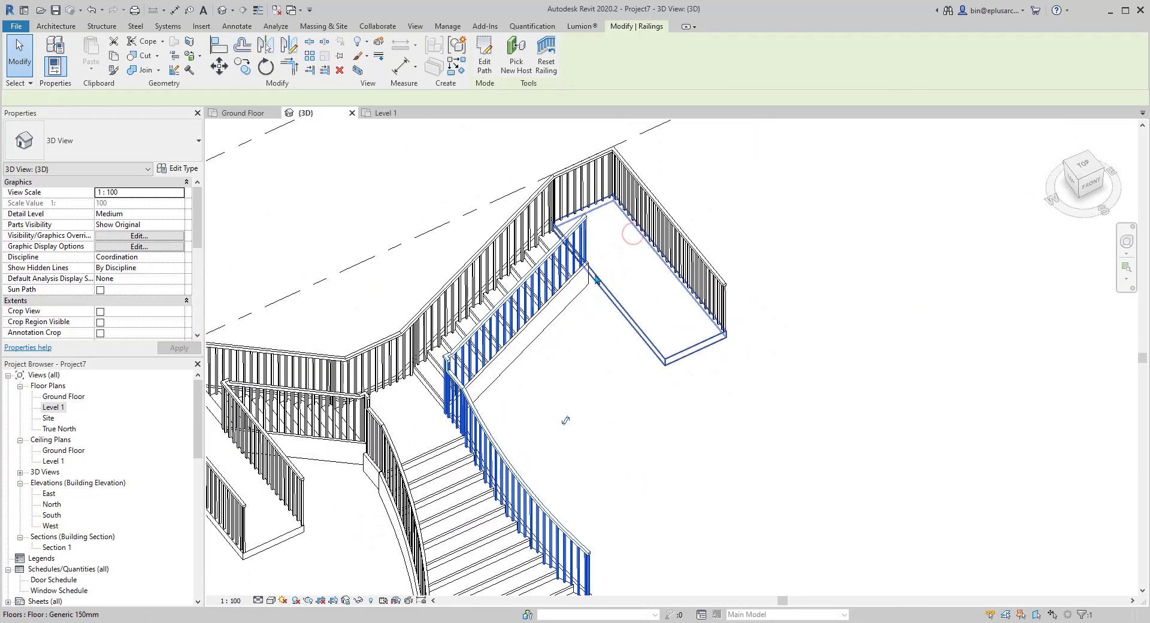
click(485, 60)
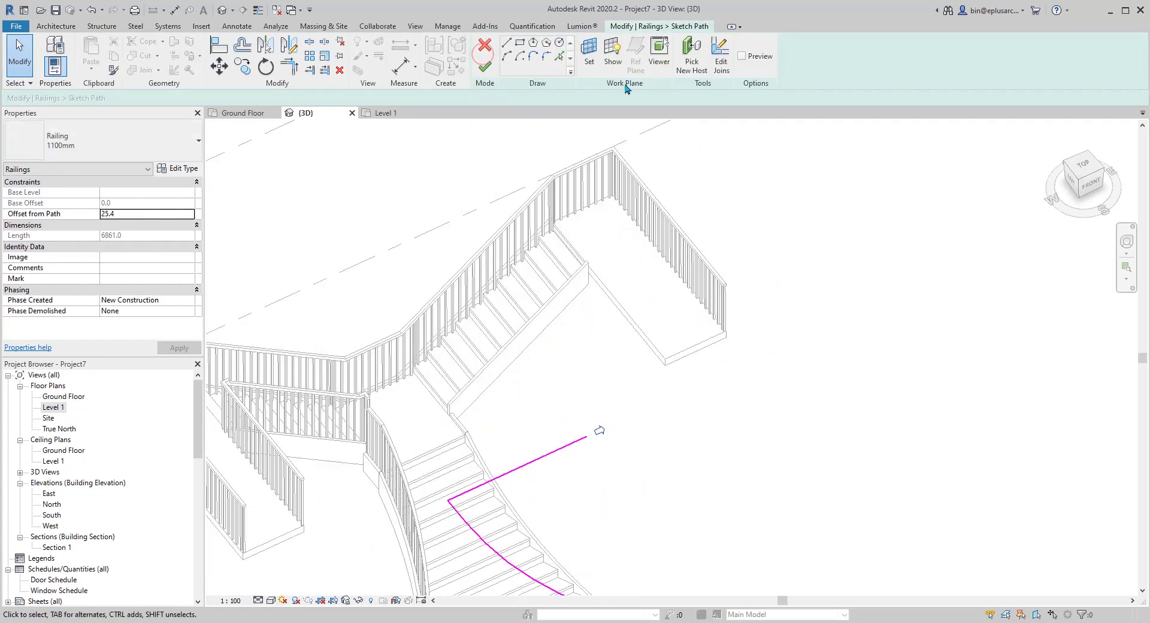
click(558, 58)
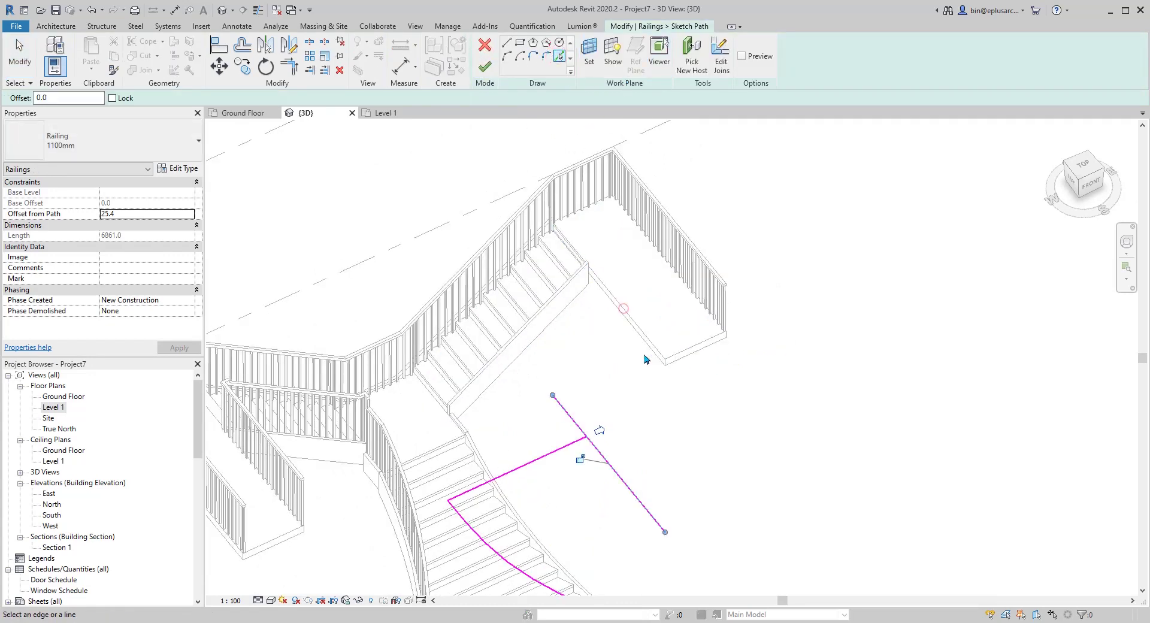
key(Escape)
key(Escape)
key(Escape)
click(484, 68)
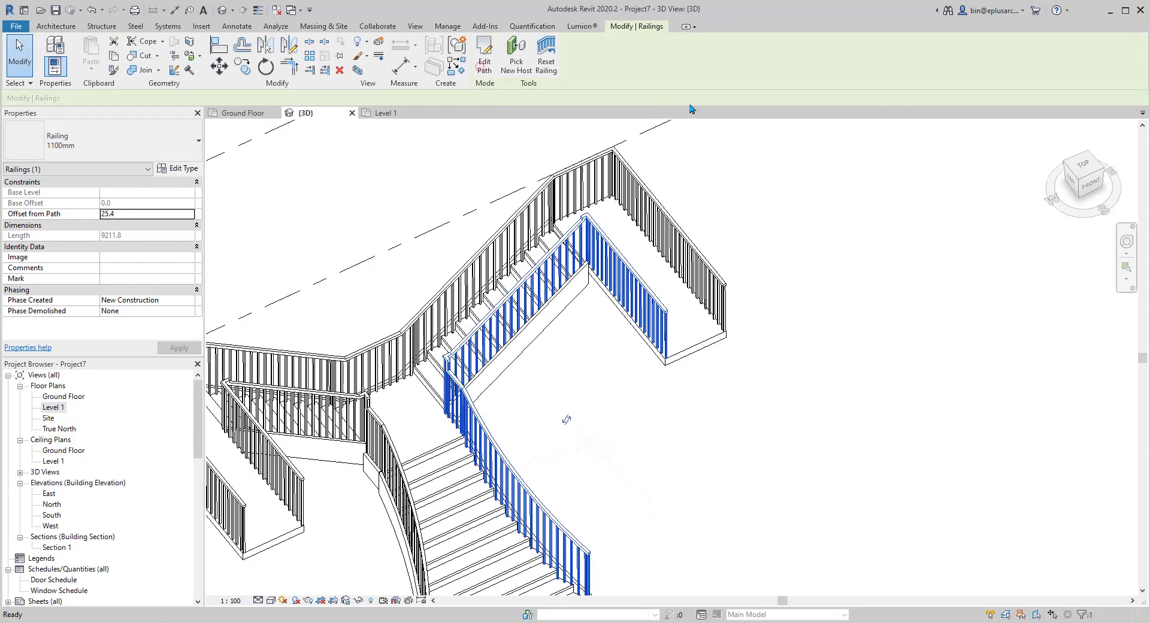
Step: Examine the whole split stair with its slabs and extended railings from several angles
key(Escape)
scroll(638, 311, down, 1)
mouse_move(638, 310)
middle_down()
mouse_move(644, 290)
mouse_move(598, 297)
middle_up()
key(Escape)
scroll(683, 362, up, 1)
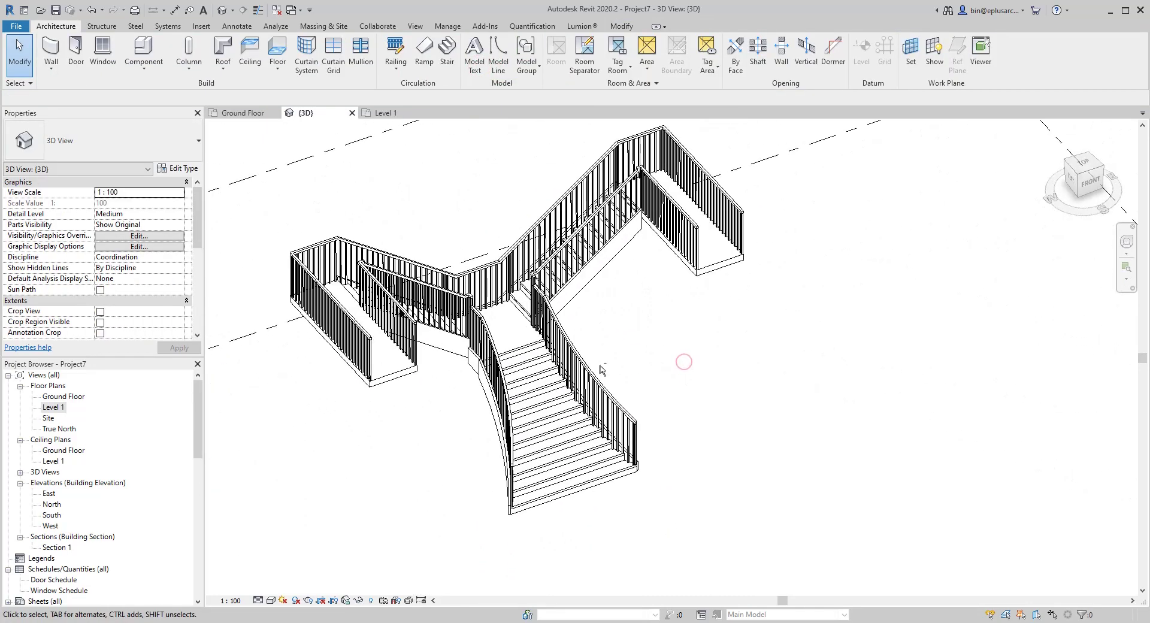
shift+middle_drag(601, 369, 537, 422)
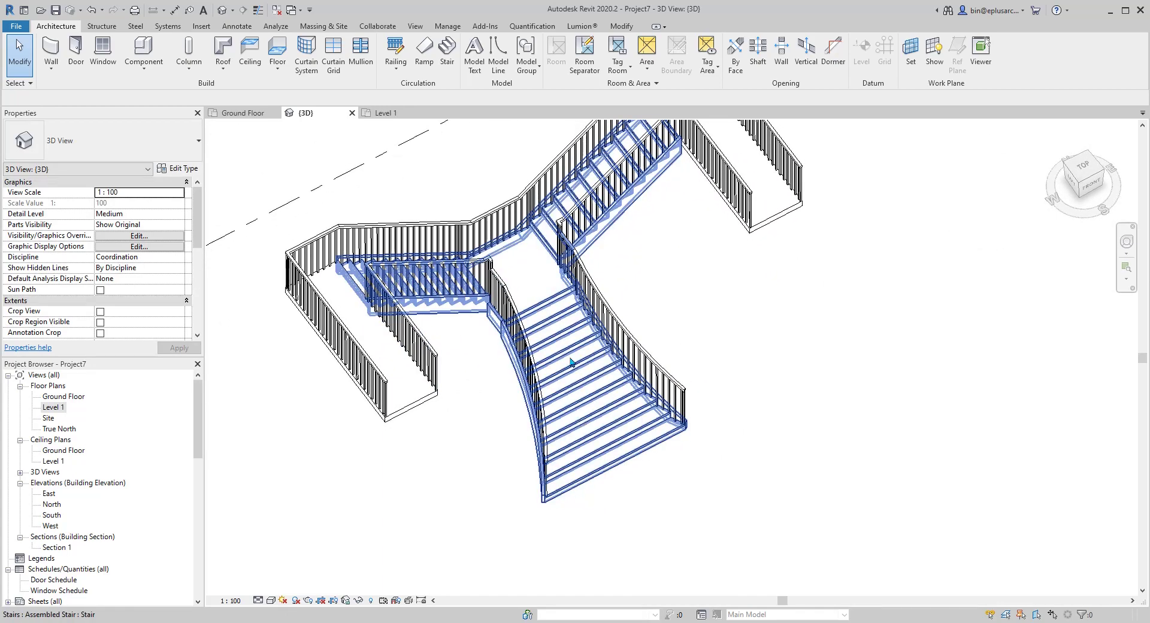
shift+middle_drag(597, 406, 607, 385)
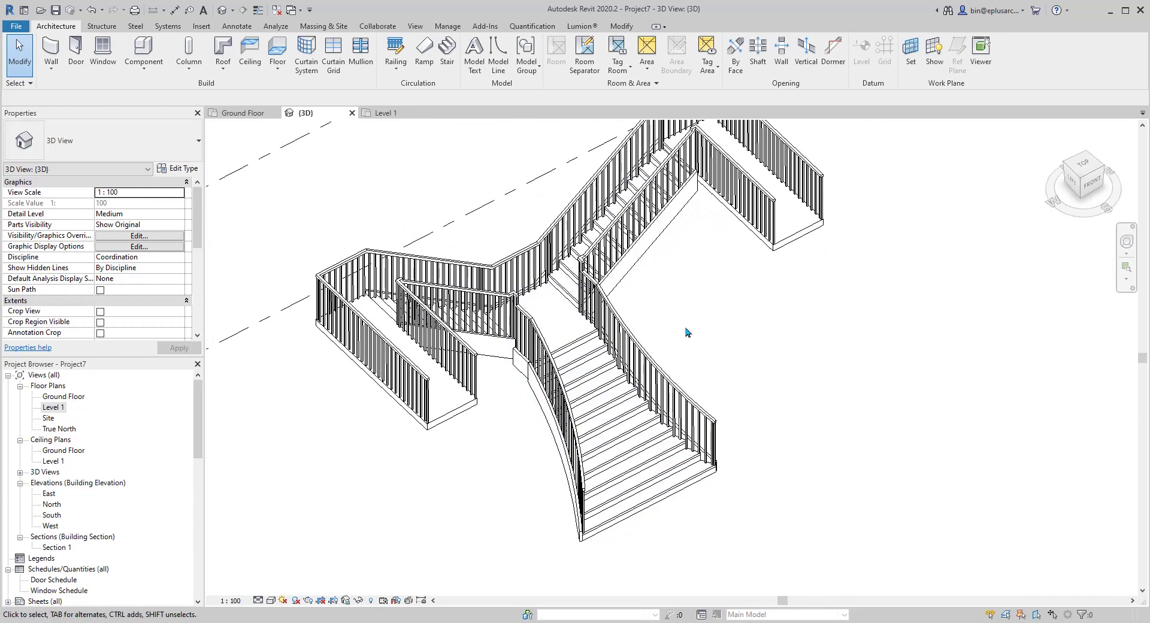
shift+middle_drag(688, 329, 634, 390)
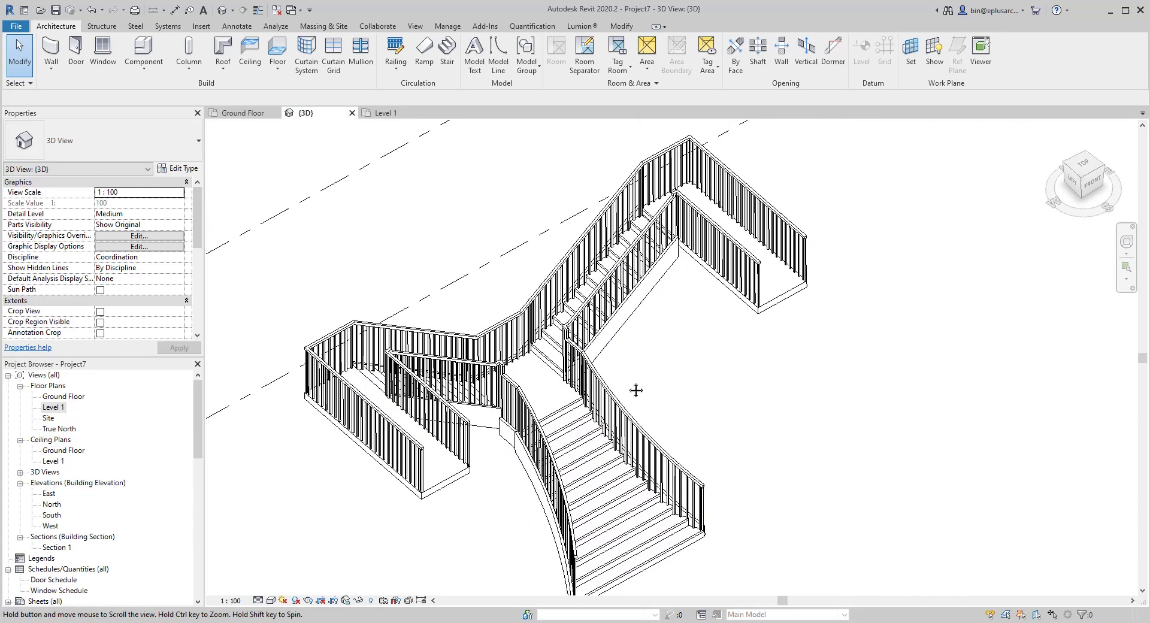